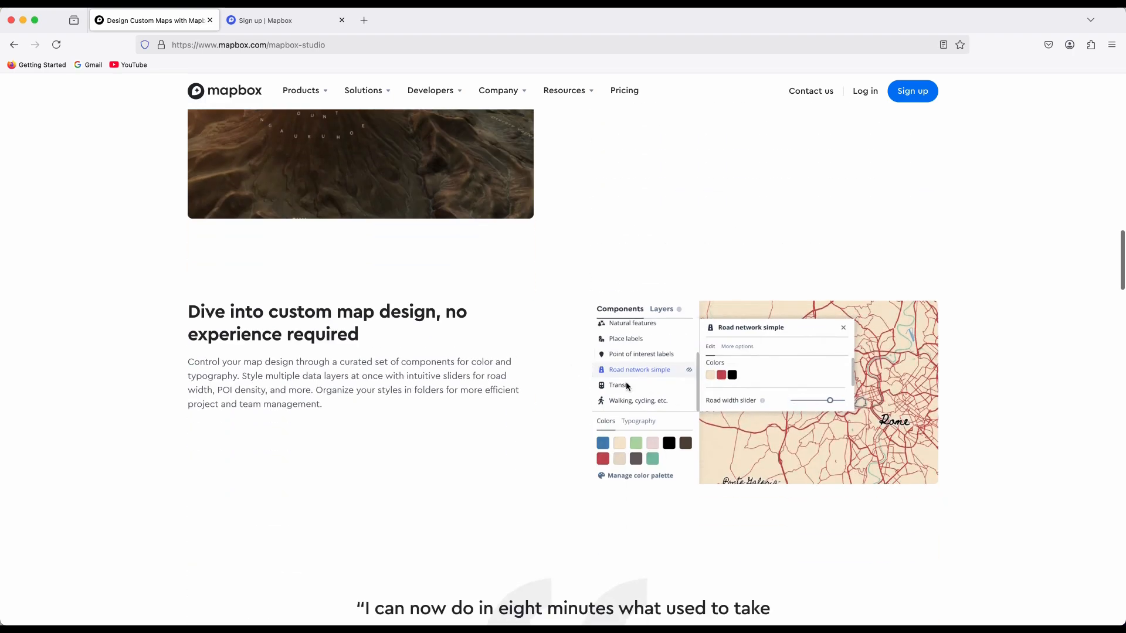
Look through the Mapbox Studio page's feature sections on custom map design, road width and 3D buildings
scroll(793, 386, "down", 1)
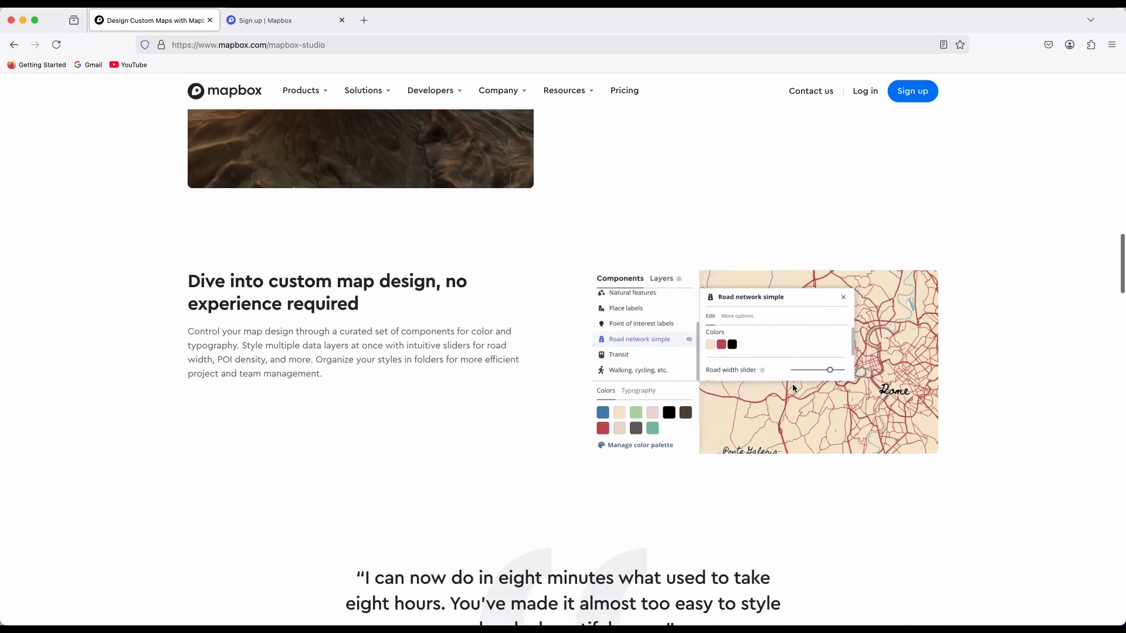
scroll(792, 387, "down", 9)
scroll(792, 387, "down", 4)
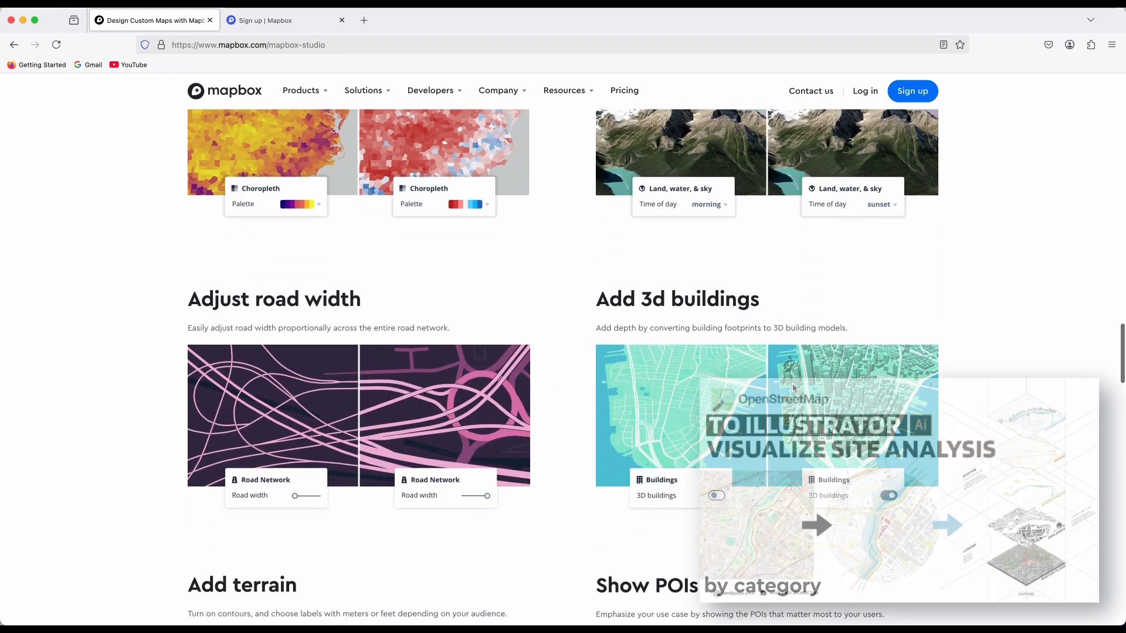
scroll(793, 384, "down", 2)
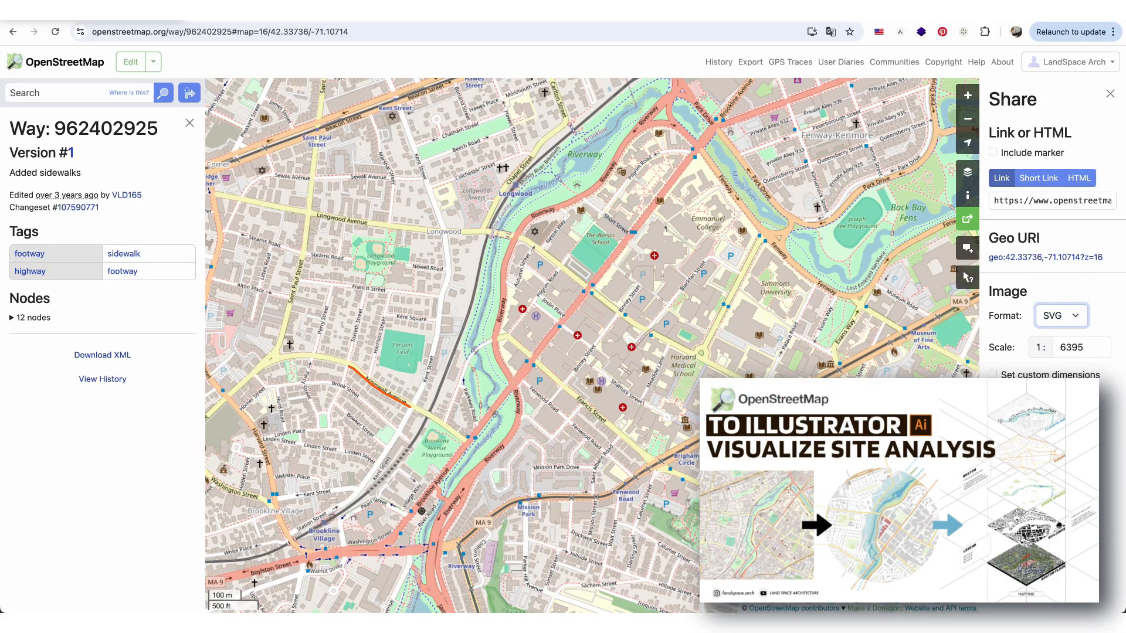
Turn on custom dimensions for the OpenStreetMap SVG image and open map (1).svg in Adobe Illustrator 2024
left_click(993, 374)
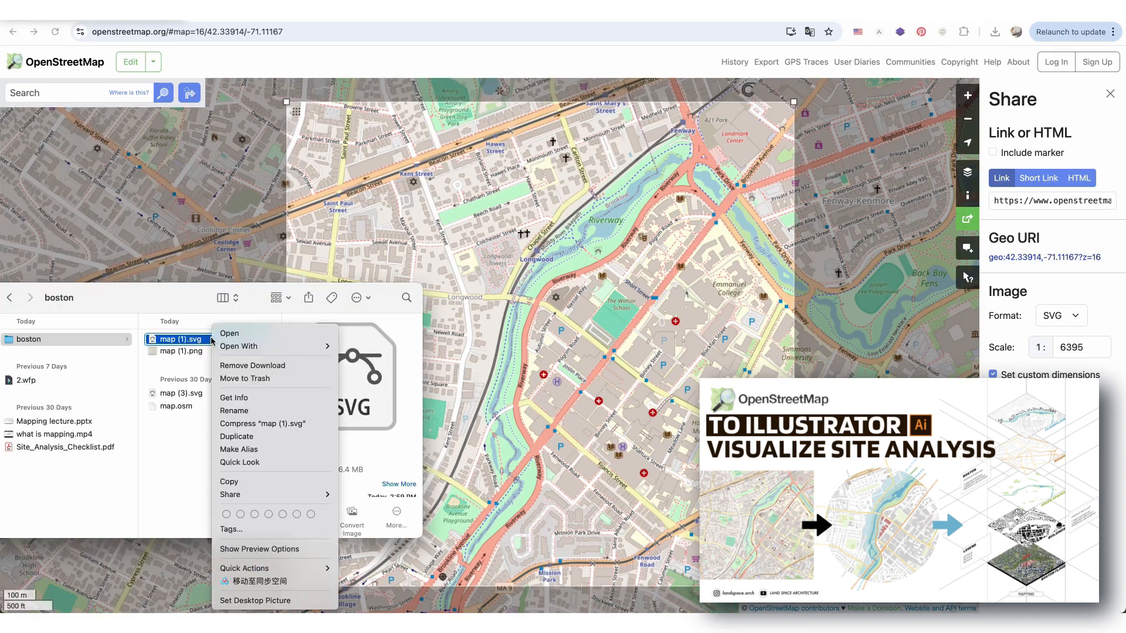
mouse_move(304, 346)
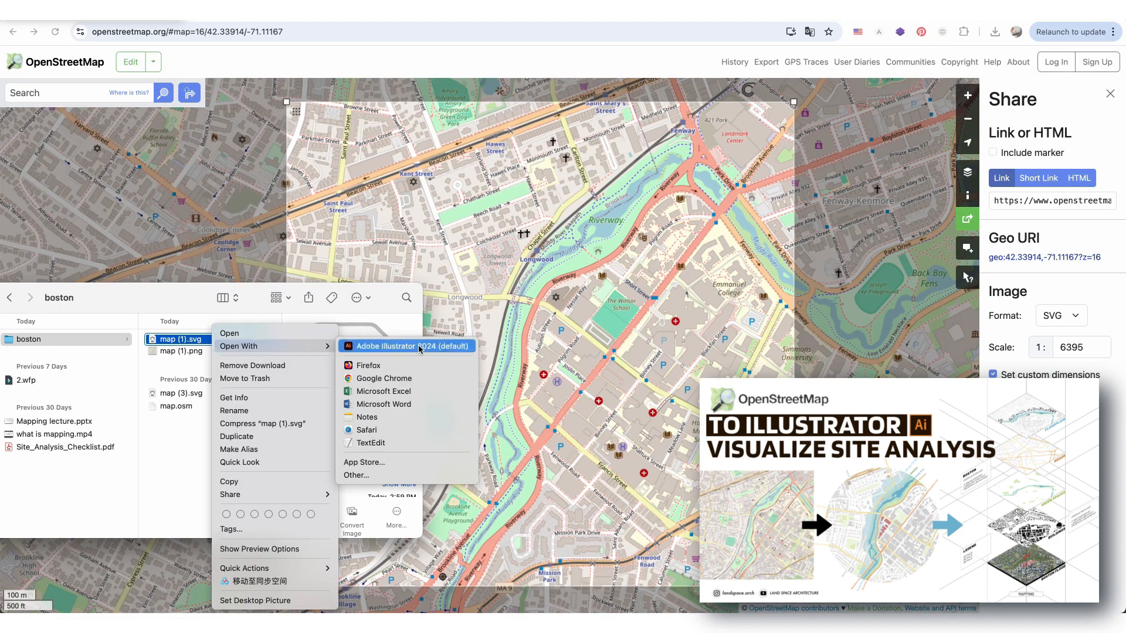
left_click(411, 346)
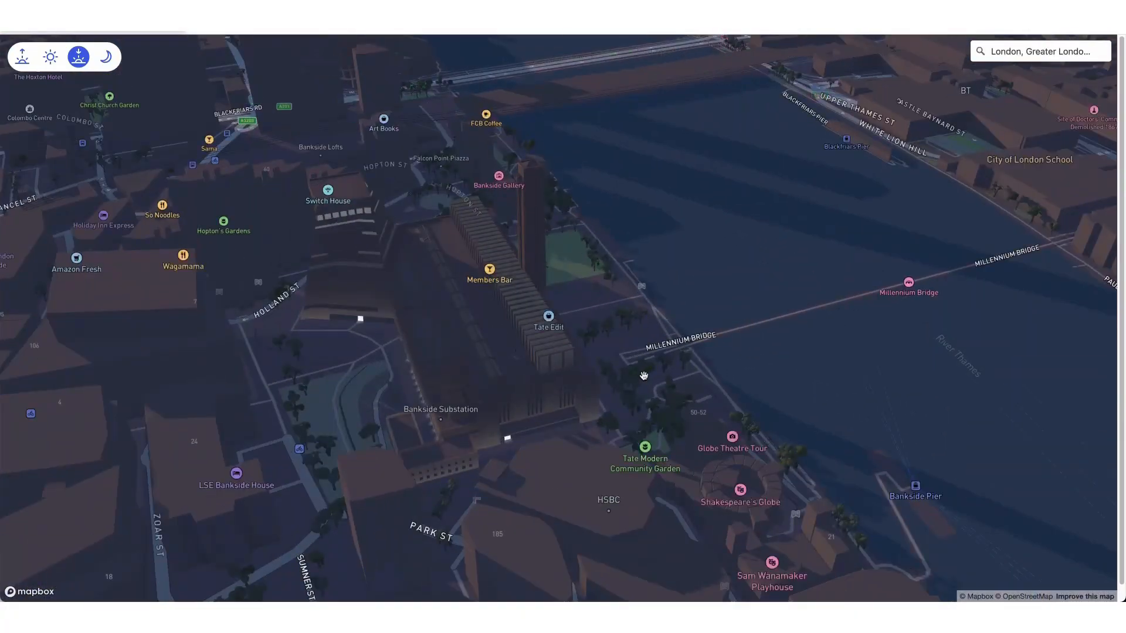
Examine the 3D London map around Tate Modern and Millennium Bridge under the night, day and sunrise lighting
left_click_drag(644, 376, 601, 342)
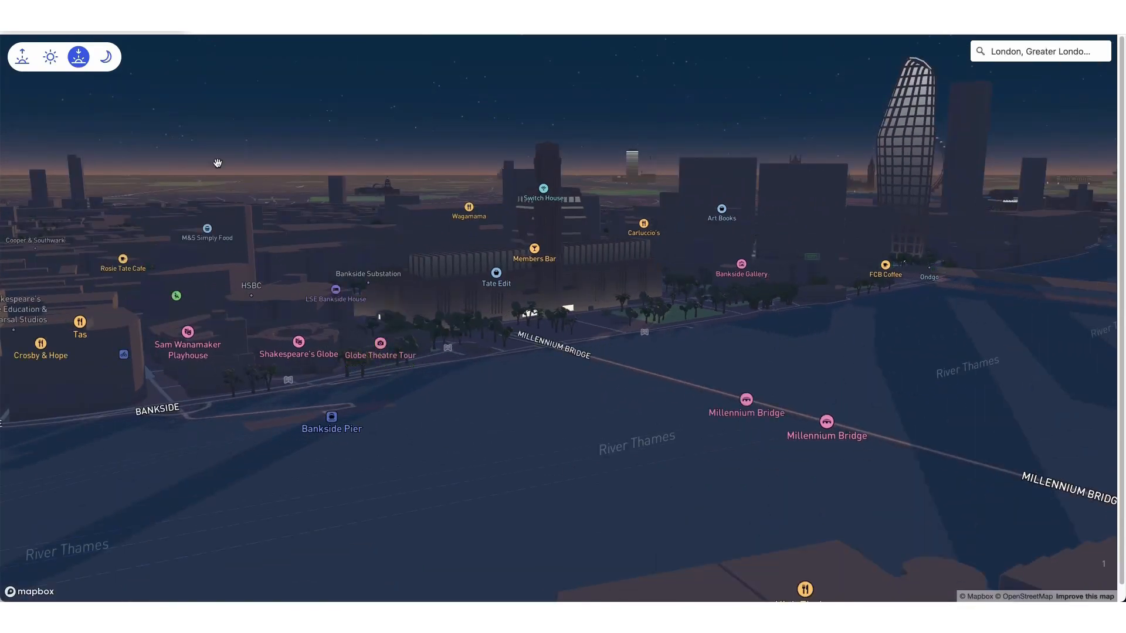
left_click(109, 67)
scroll(544, 251, "up", 3)
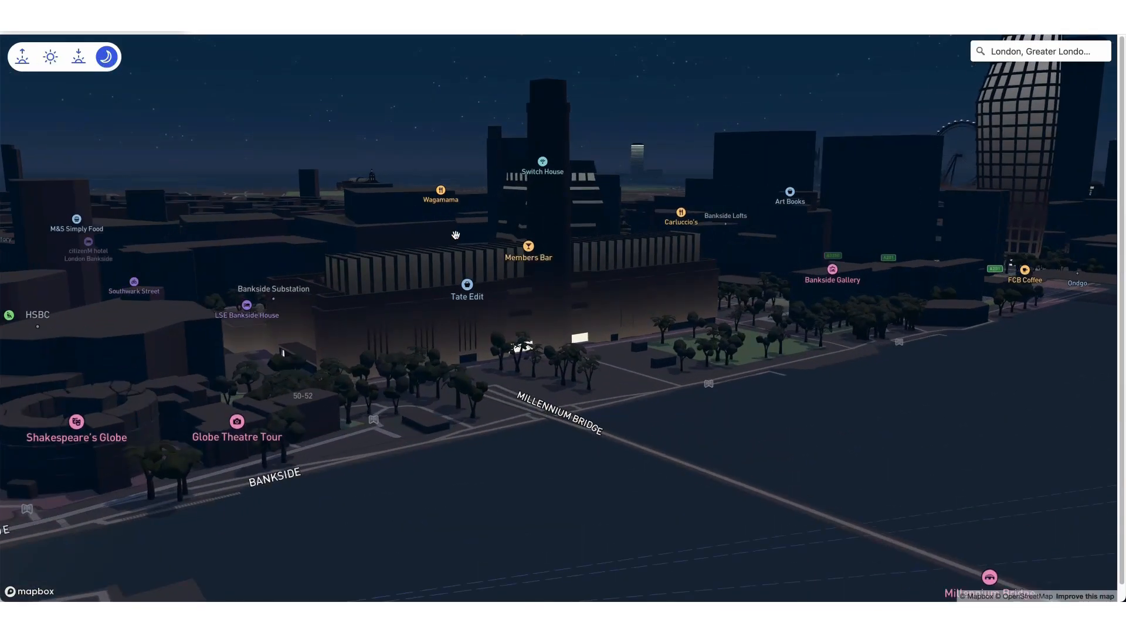
scroll(455, 236, "up", 10)
scroll(455, 235, "down", 10)
left_click(51, 57)
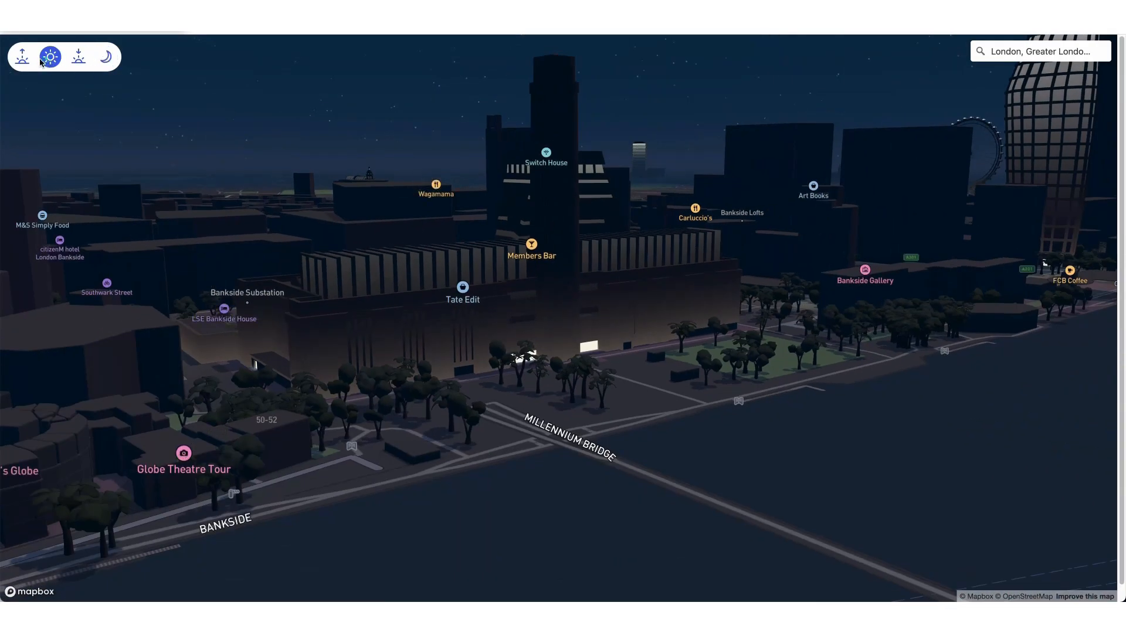
left_click(22, 57)
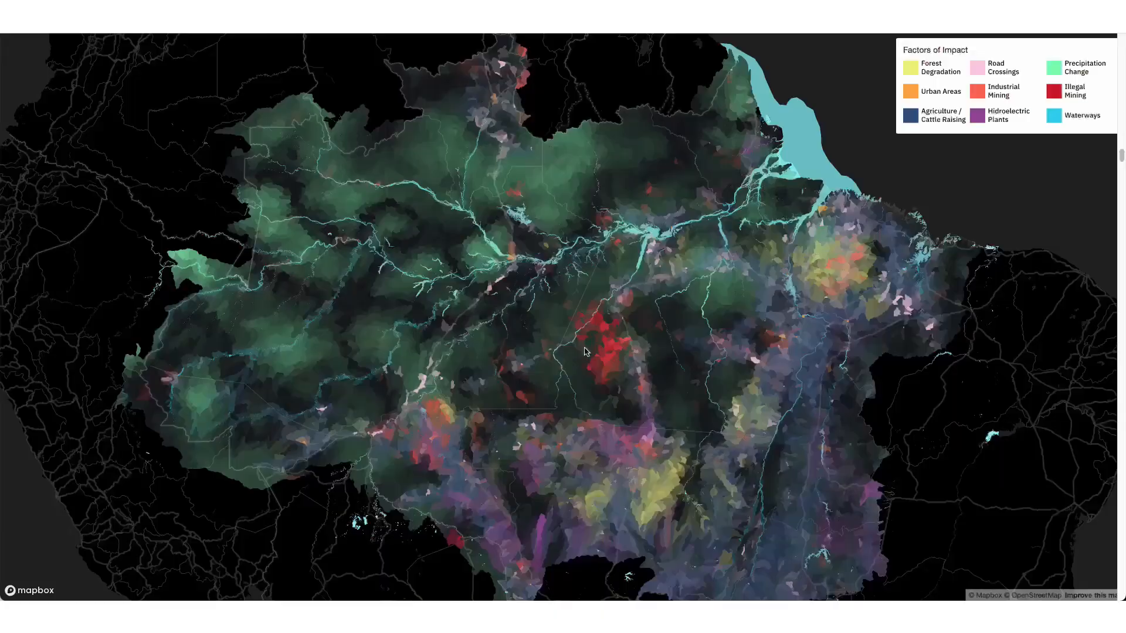
Read through the Amazon story map from the factors of impact to the impact levels on its waters
scroll(585, 351, "down", 5)
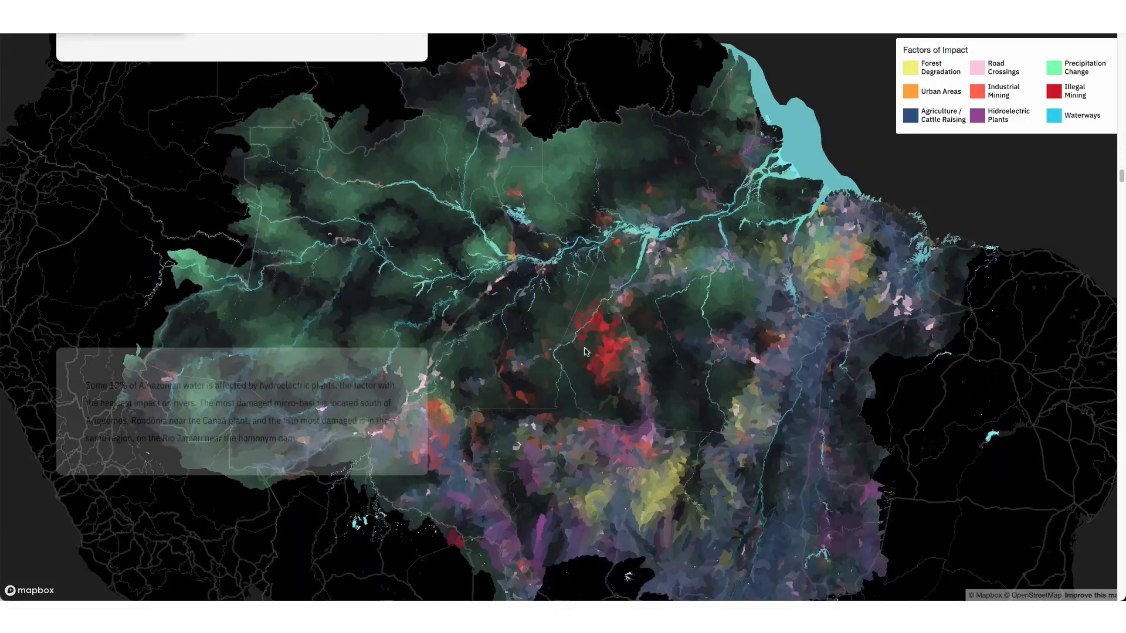
scroll(584, 351, "down", 10)
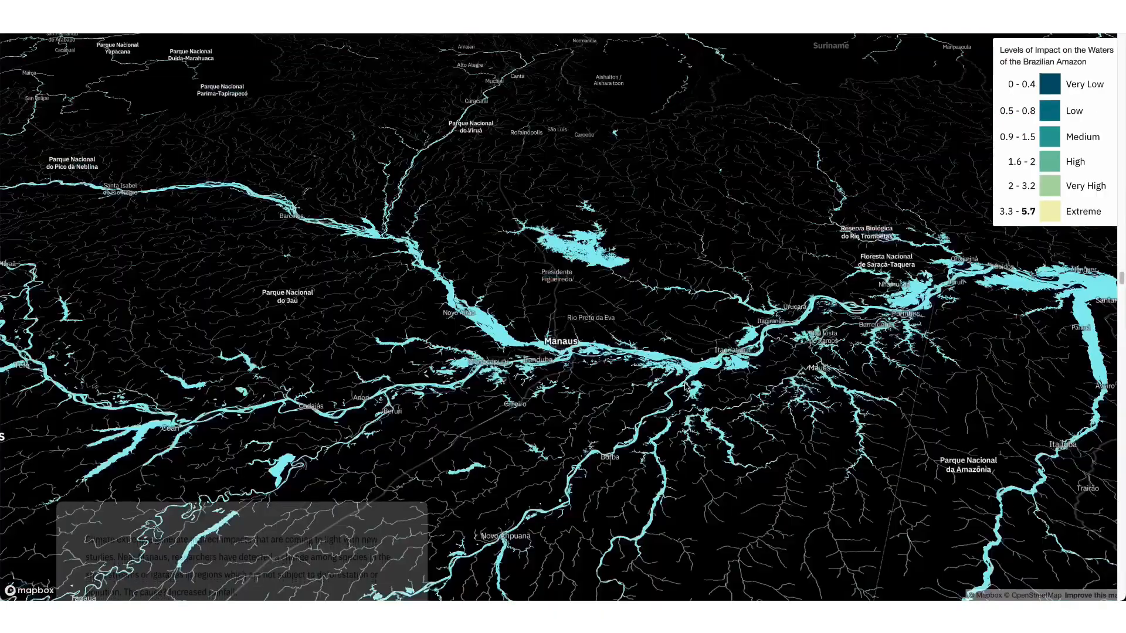
scroll(685, 386, "down", 5)
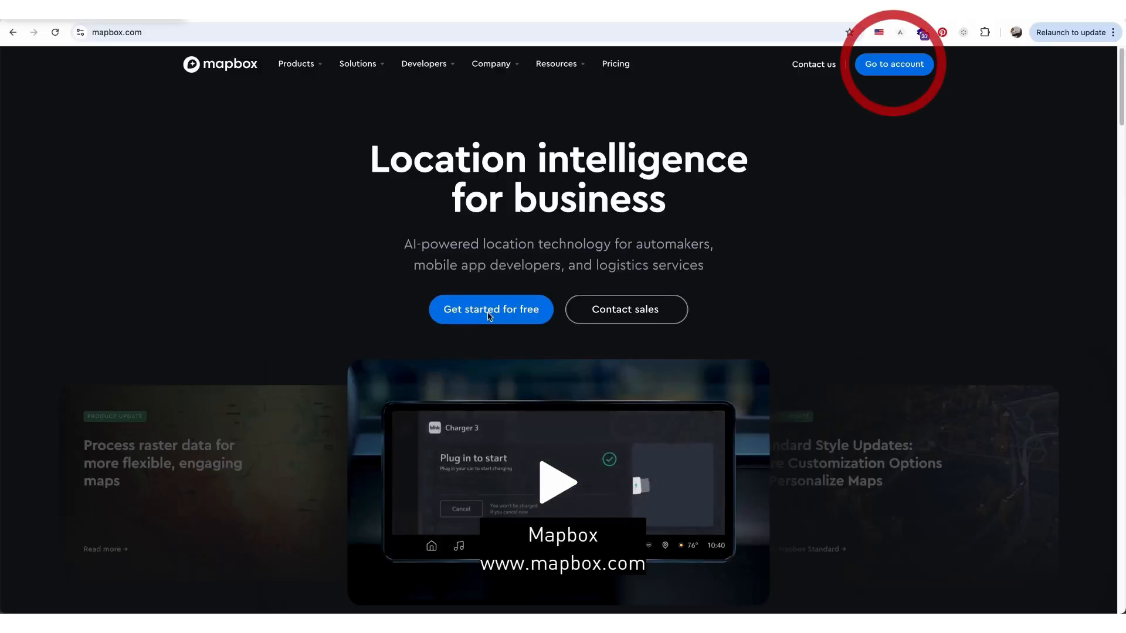
Go from the Mapbox home page to the style editor and start a new style from a classic template
left_click(500, 312)
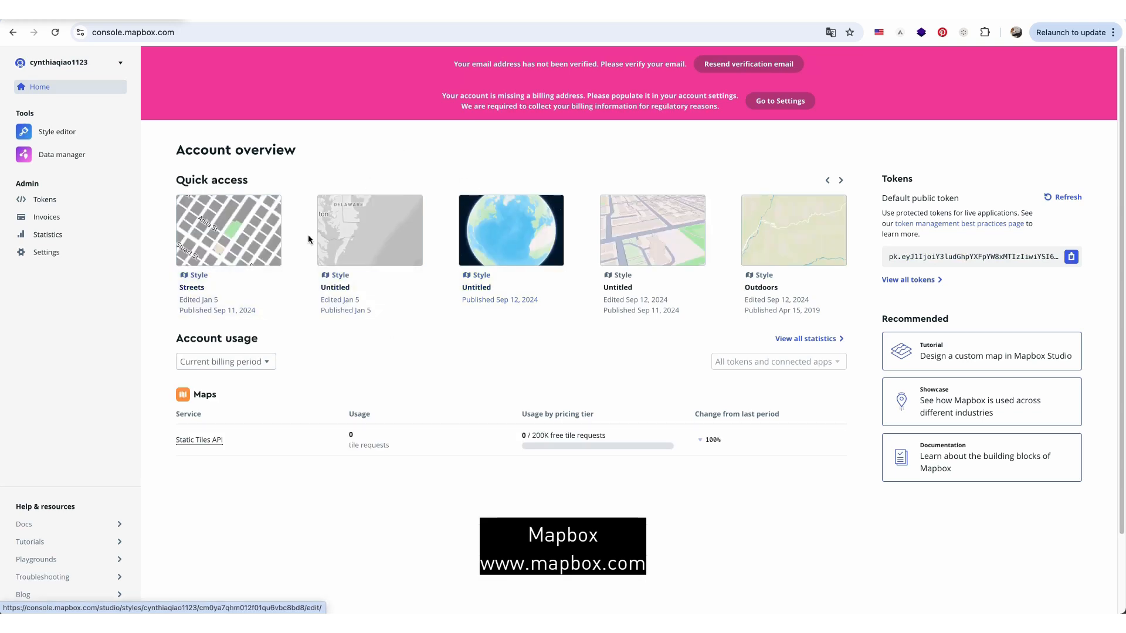
left_click(79, 139)
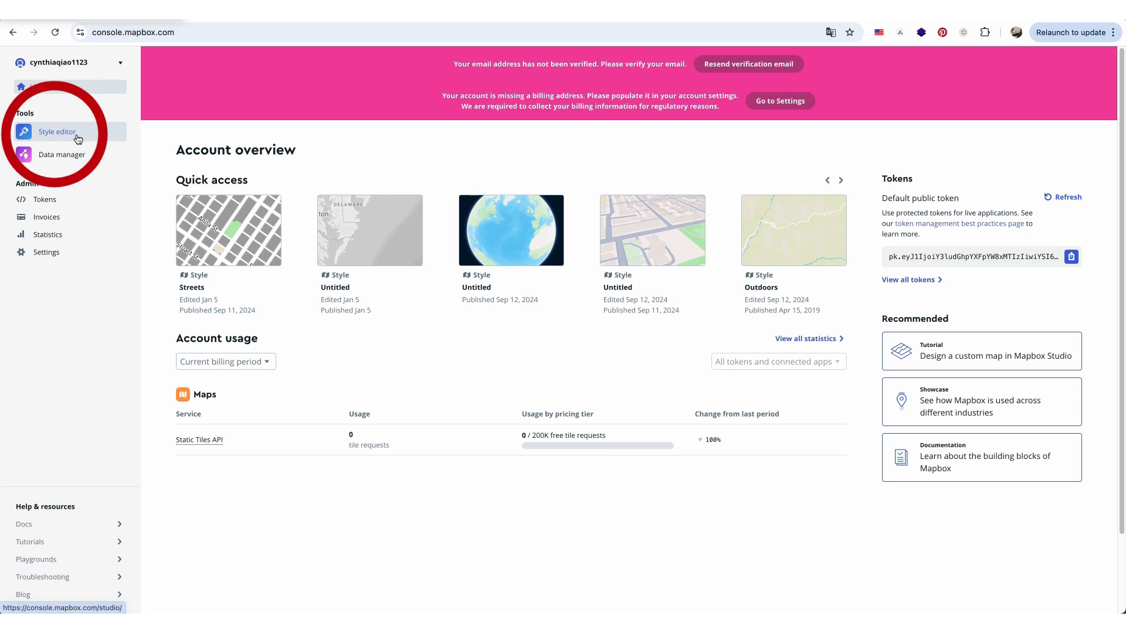
left_click(834, 77)
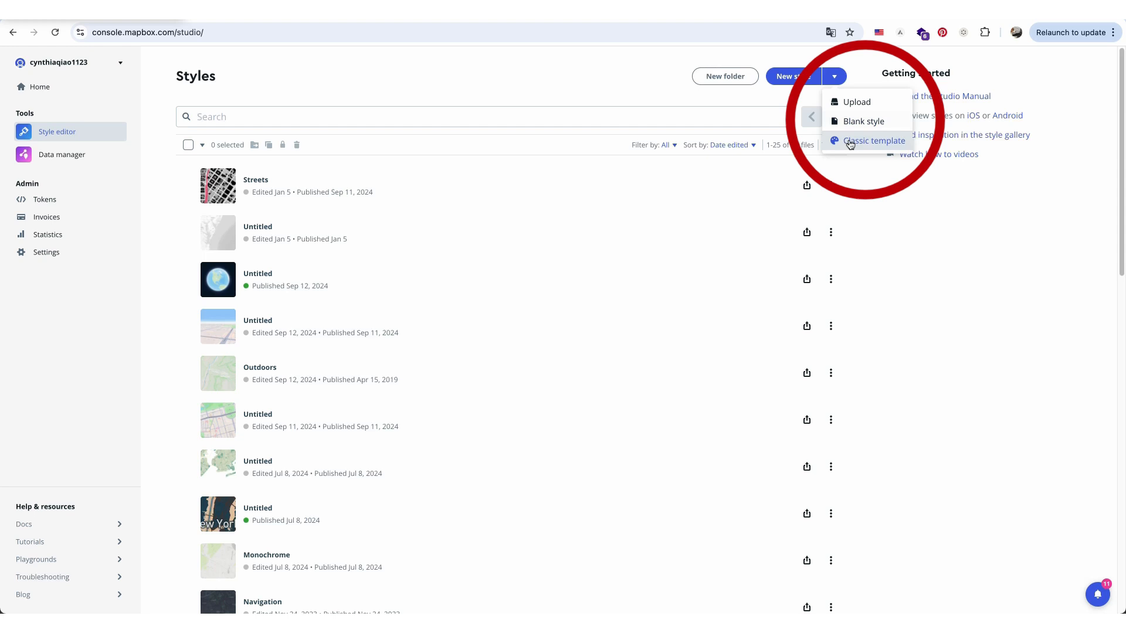
left_click(849, 144)
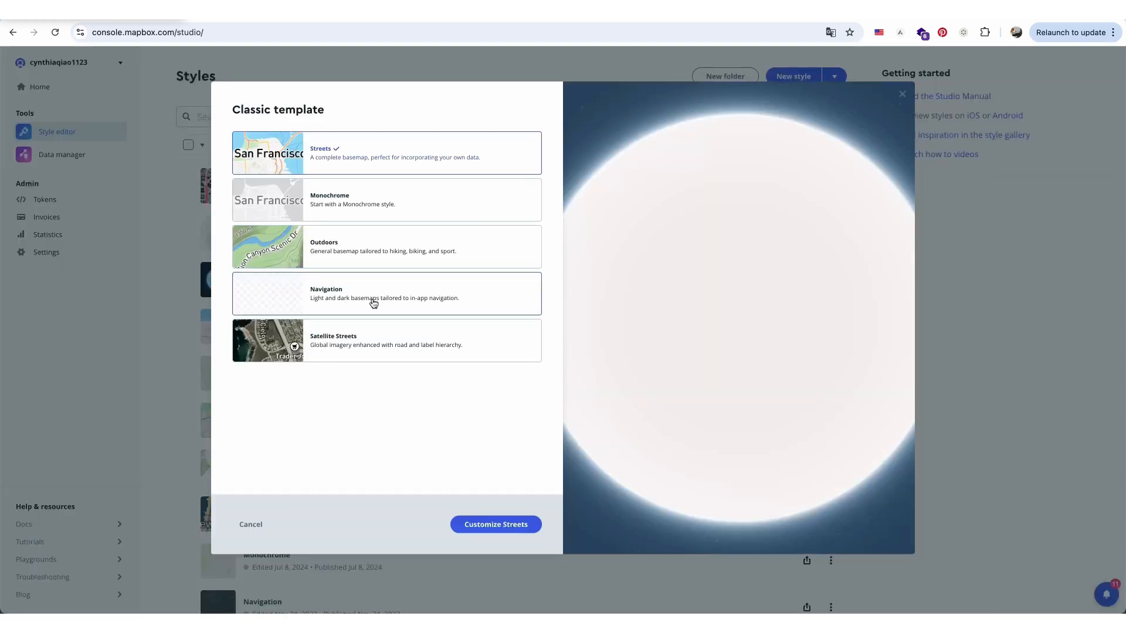
Preview the Monochrome template in its Dark, Midnight, Golden and Sky variations
left_click(369, 195)
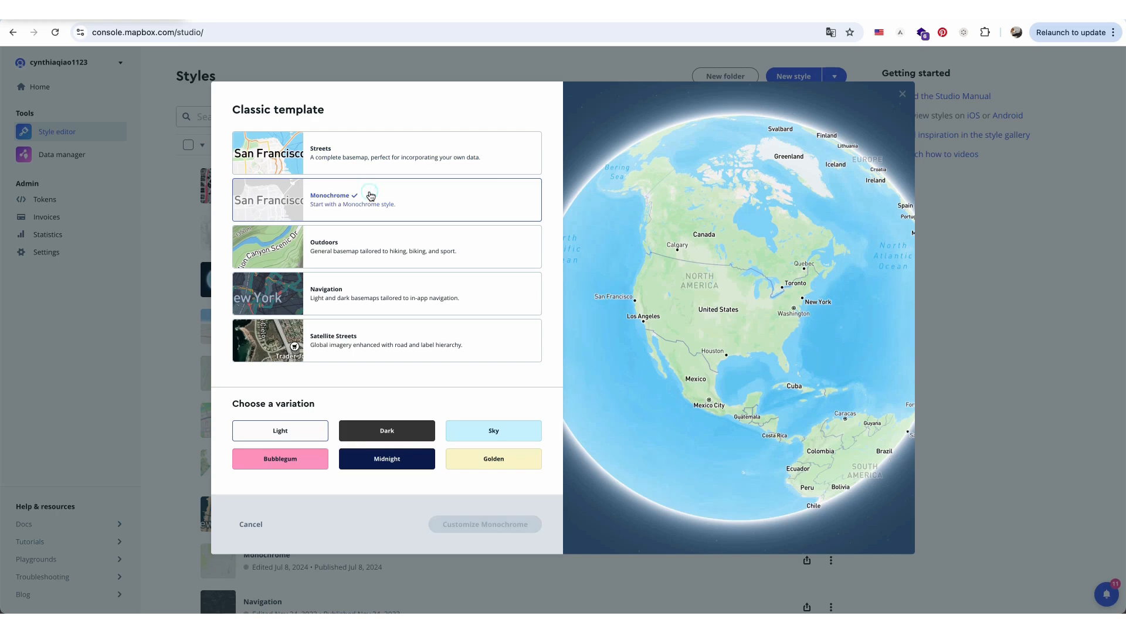
left_click(409, 432)
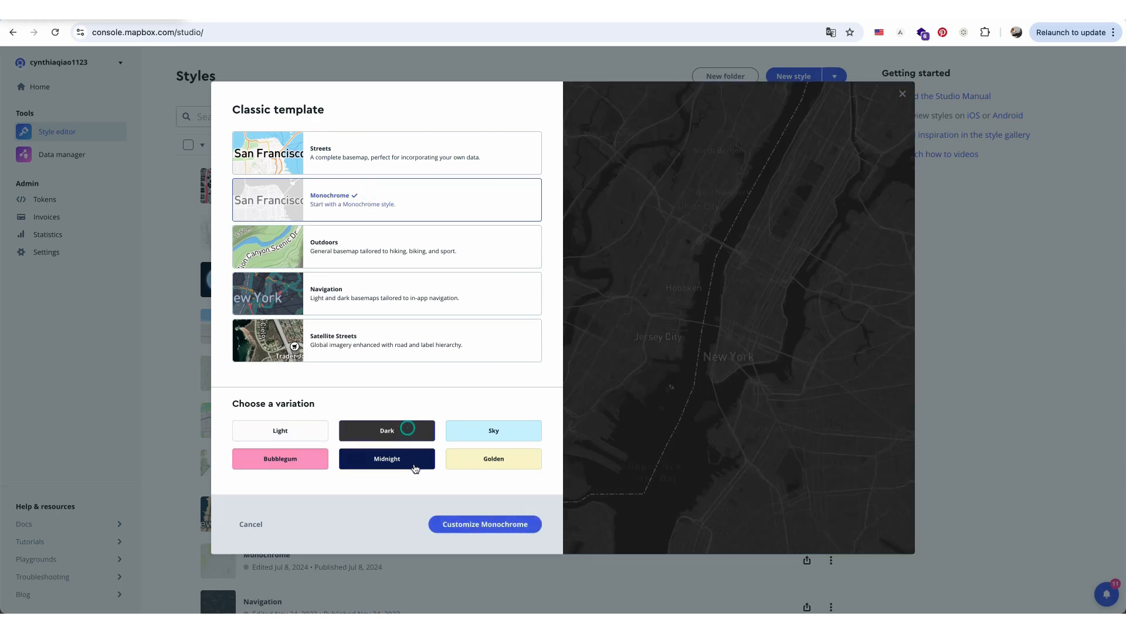
left_click(410, 463)
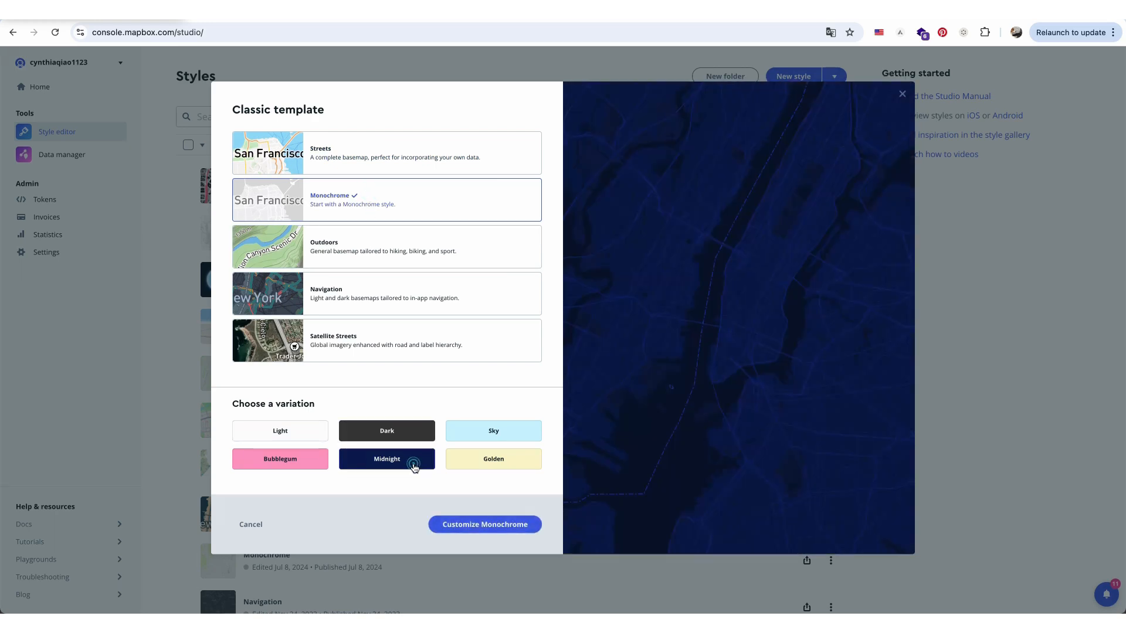
left_click(491, 460)
left_click(493, 432)
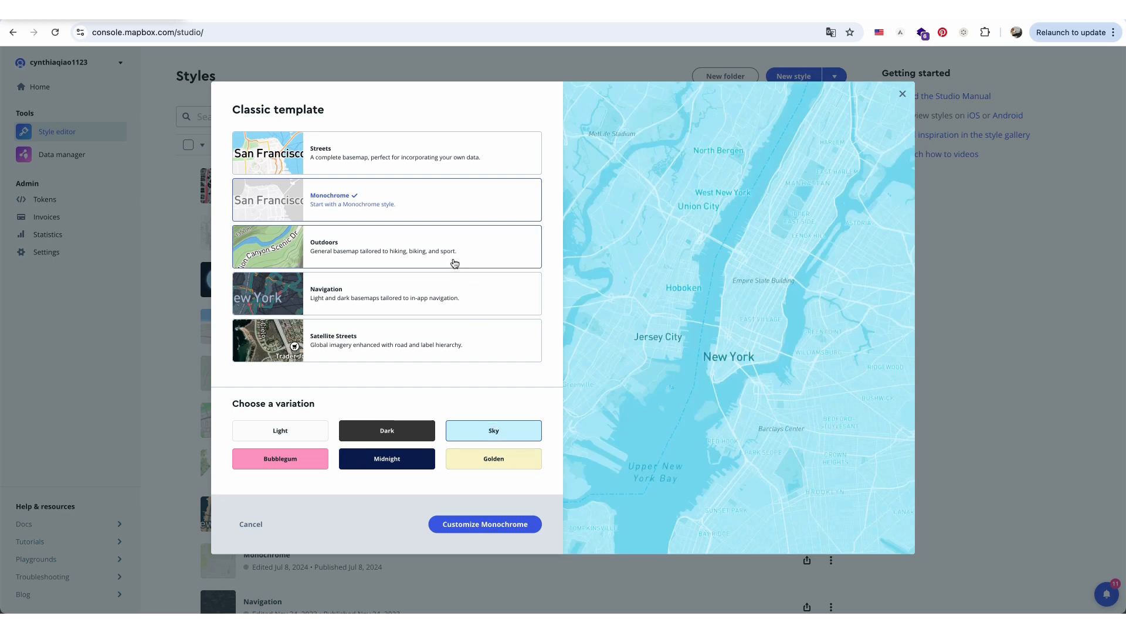
Preview the Navigation, Outdoors and Satellite Streets templates, examining the contour lines of Outdoors up close
left_click(452, 296)
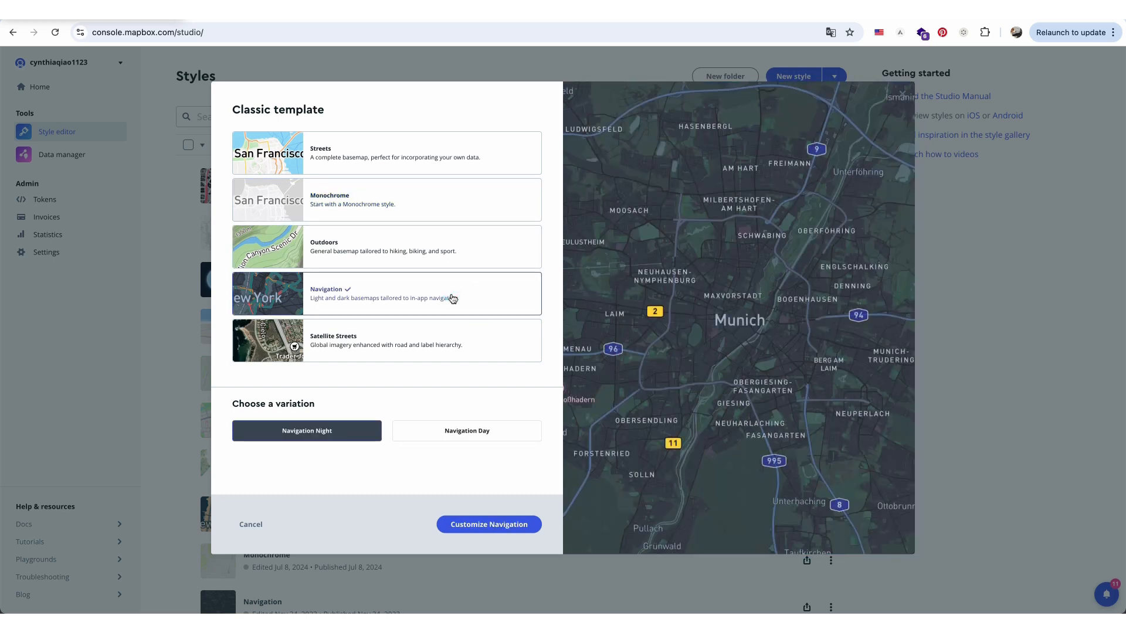
left_click(439, 241)
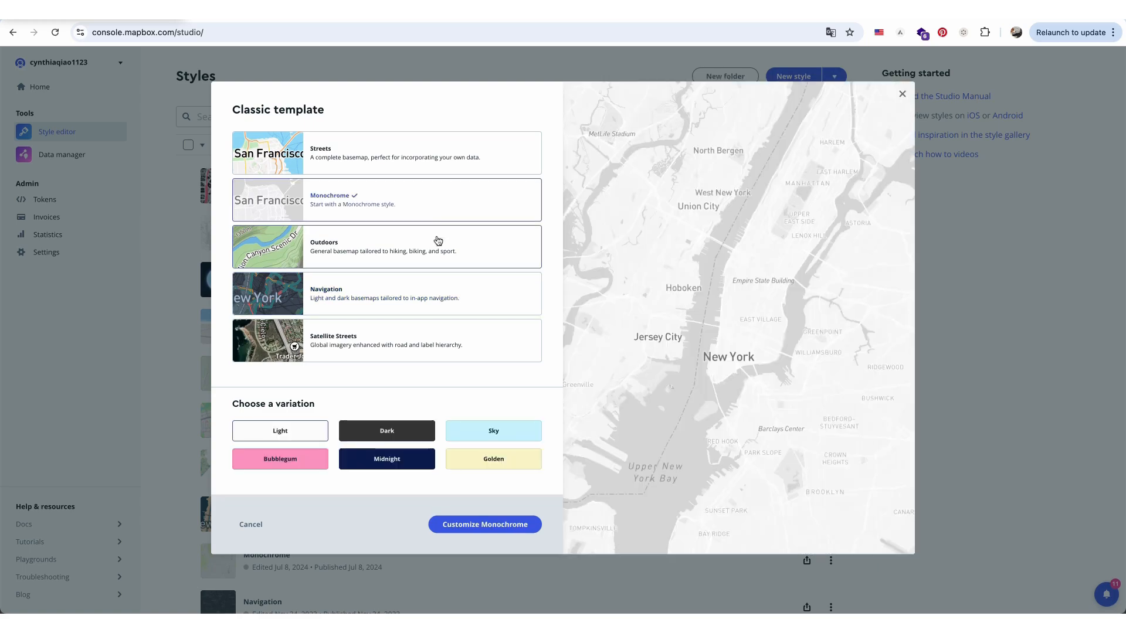
scroll(703, 354, "up", 5)
scroll(703, 300, "up", 10)
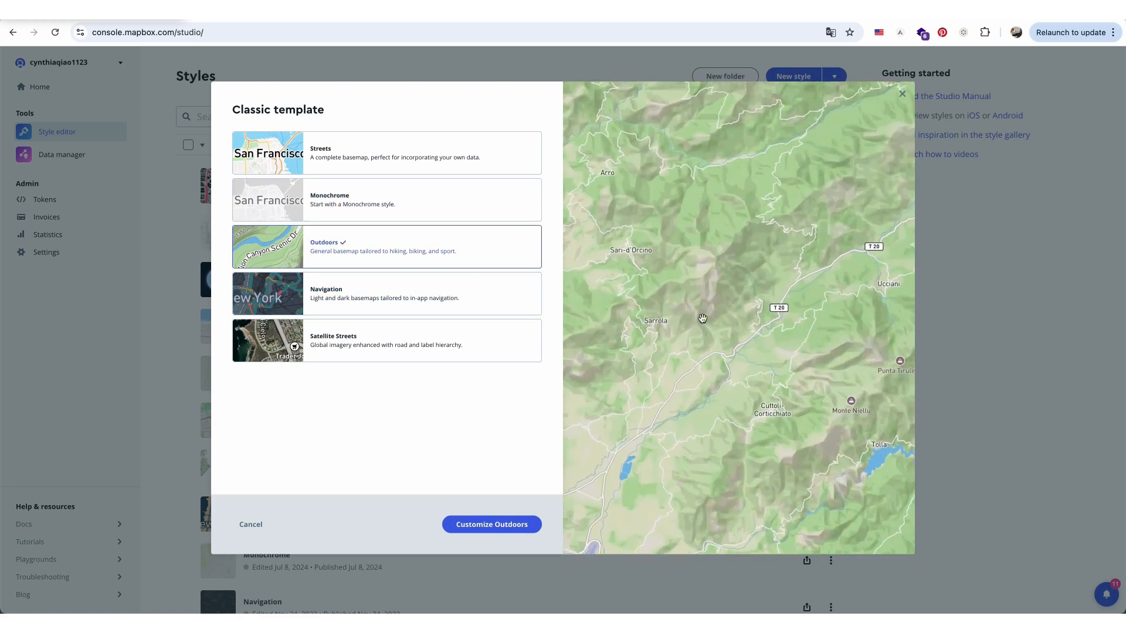
scroll(702, 301, "up", 4)
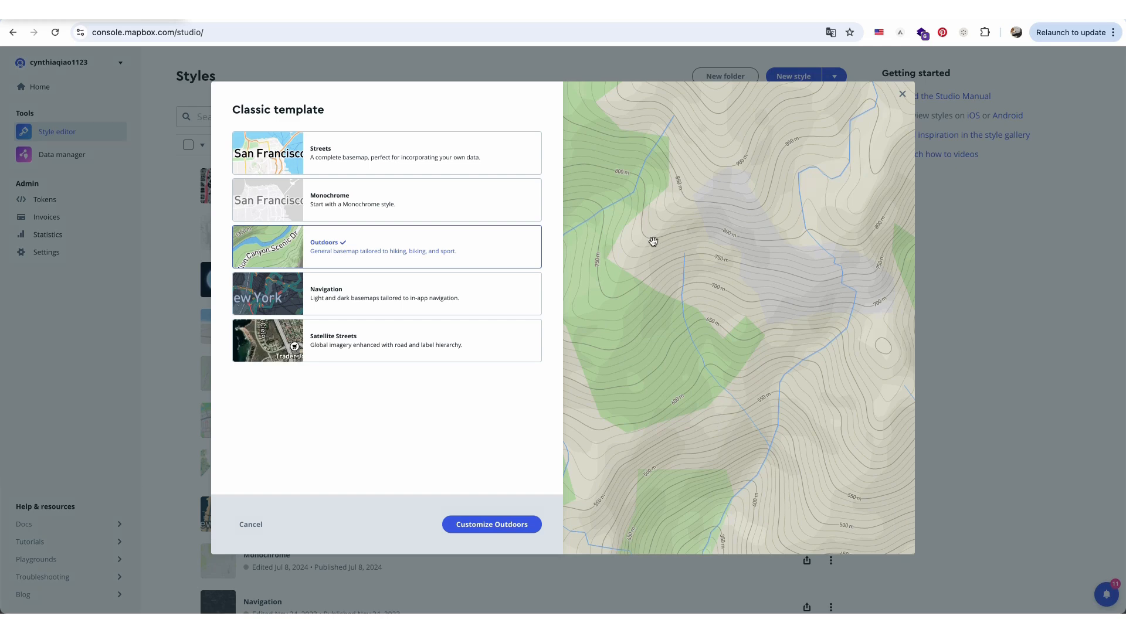
left_click(446, 338)
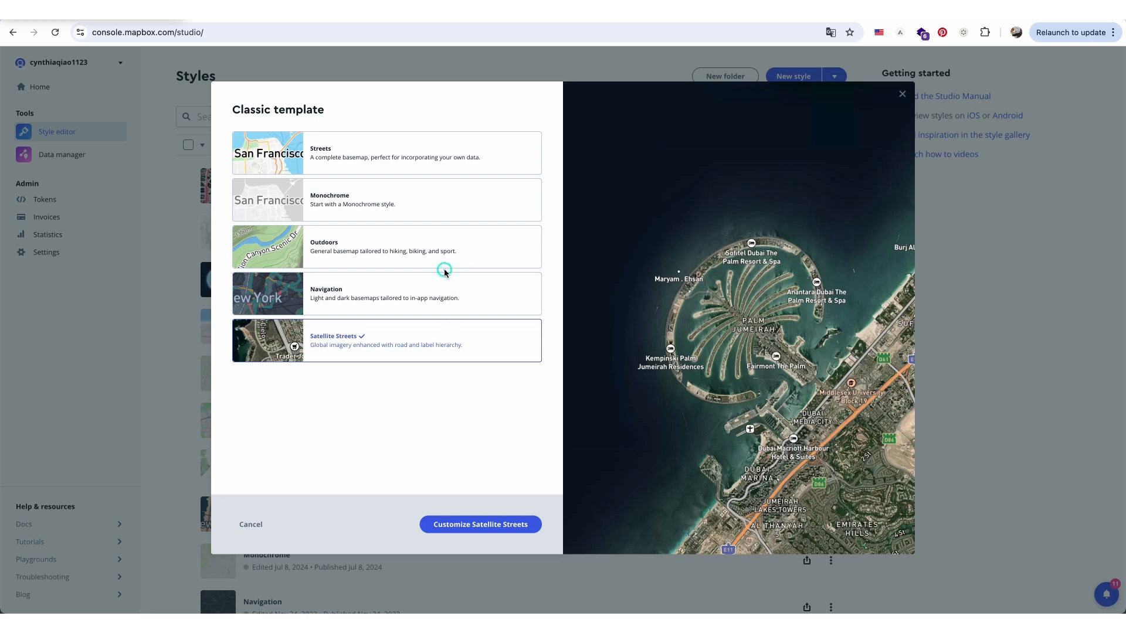
Create the new style from the Monochrome template in its Dark variation
left_click(422, 200)
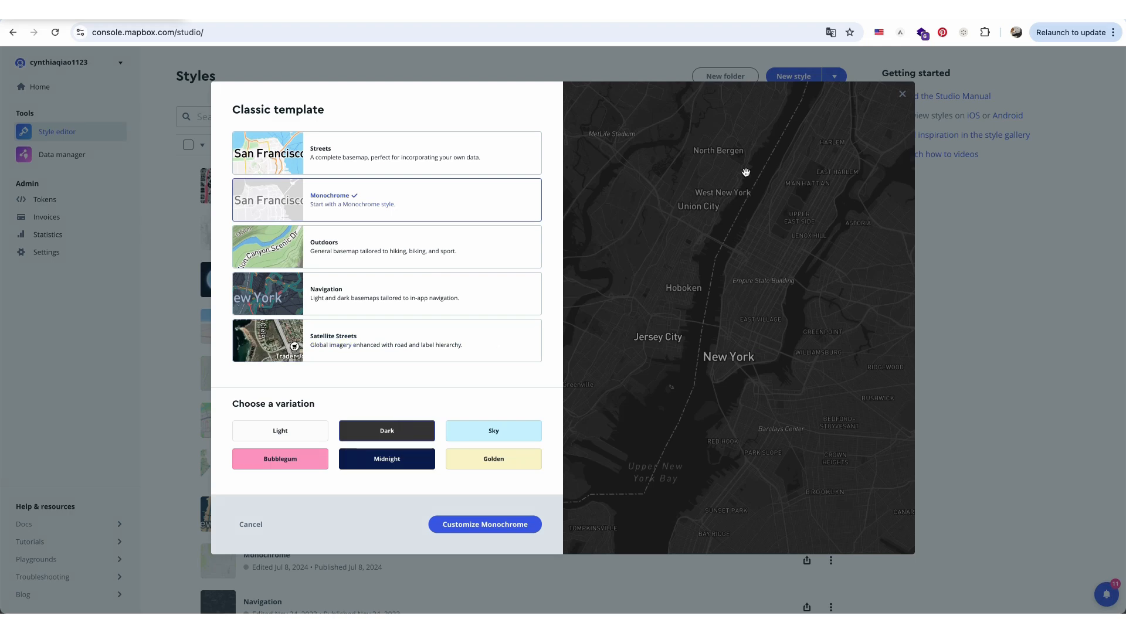
left_click(514, 530)
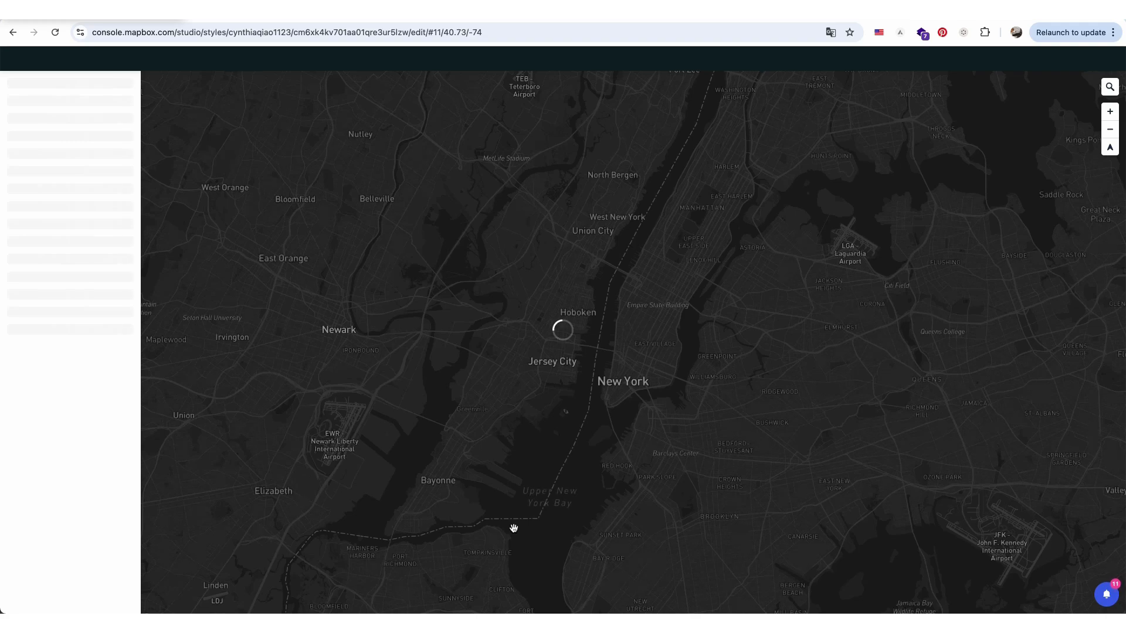
Search the map for Boston and frame the chain of water bodies near Brookline Village and Jamaica Pond
scroll(532, 360, "down", 5)
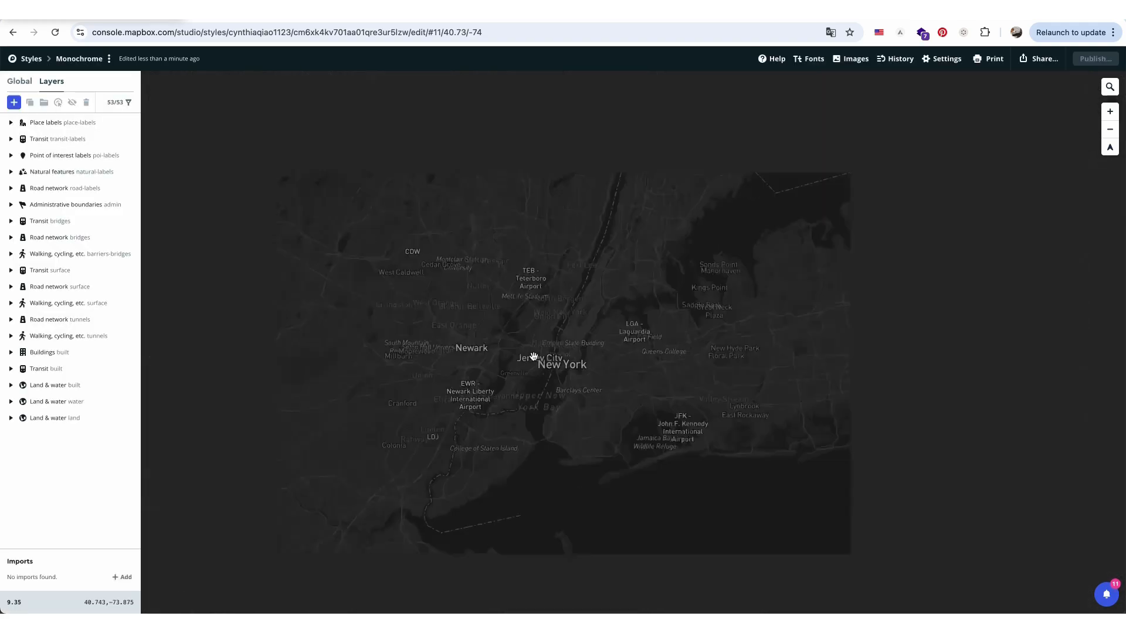
left_click(1109, 88)
type("b")
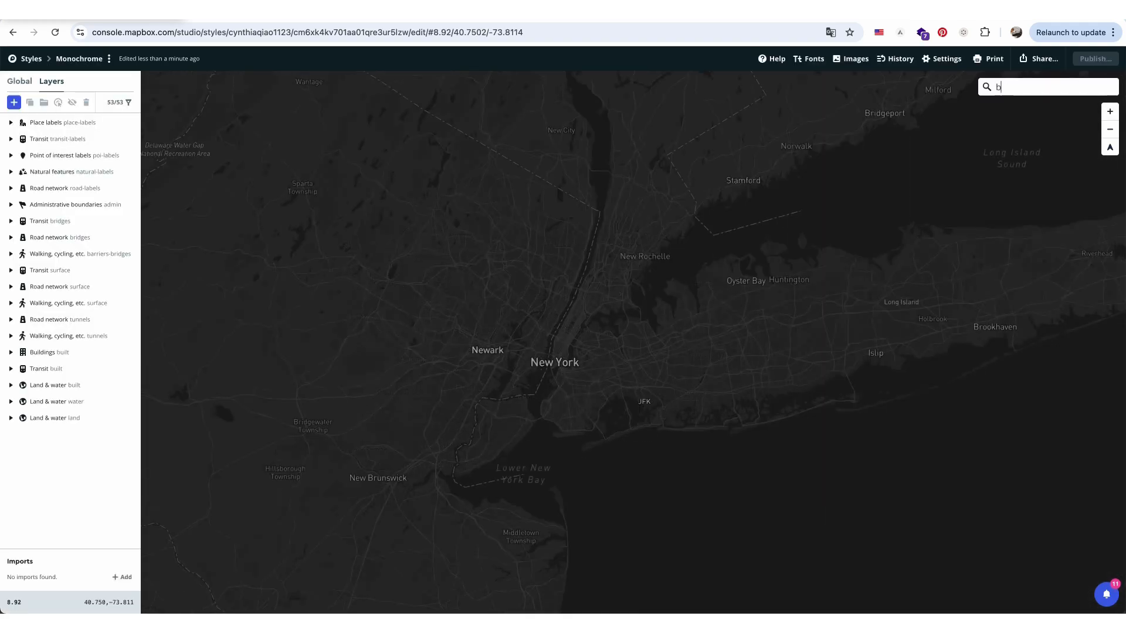
type("oston")
key("Return")
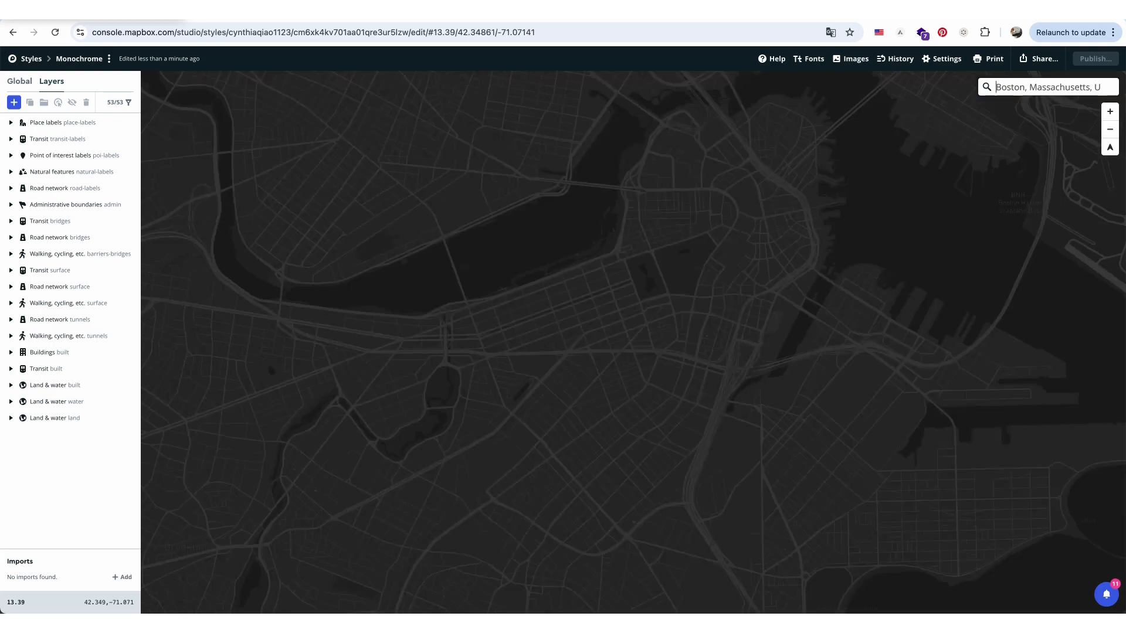
scroll(687, 362, "down", 5)
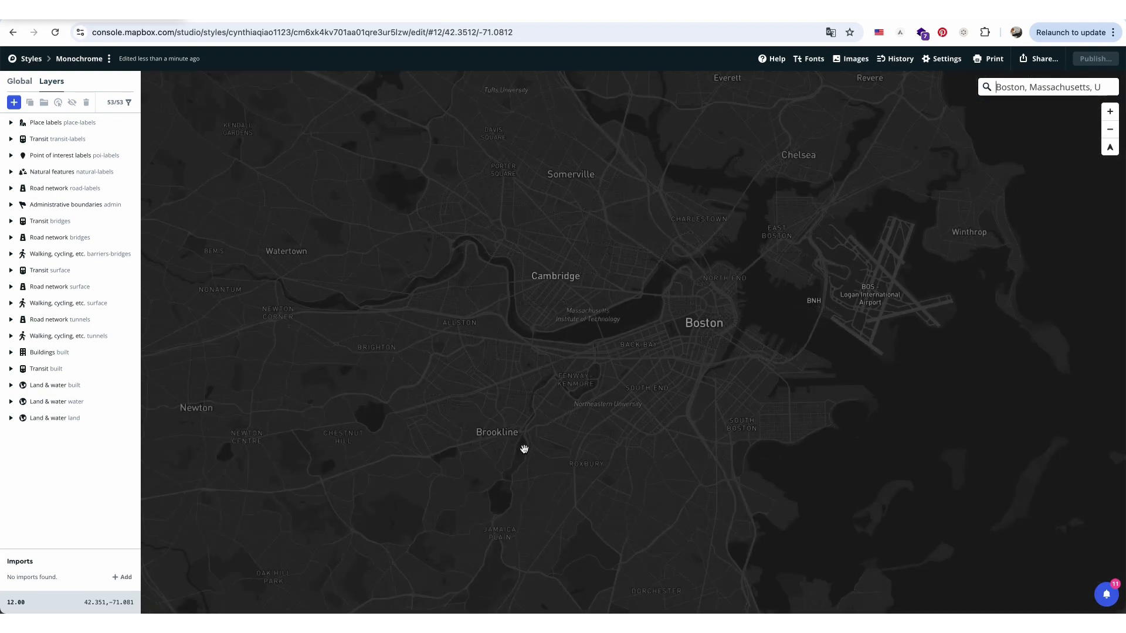
scroll(529, 448, "up", 8)
left_click_drag(528, 447, 565, 334)
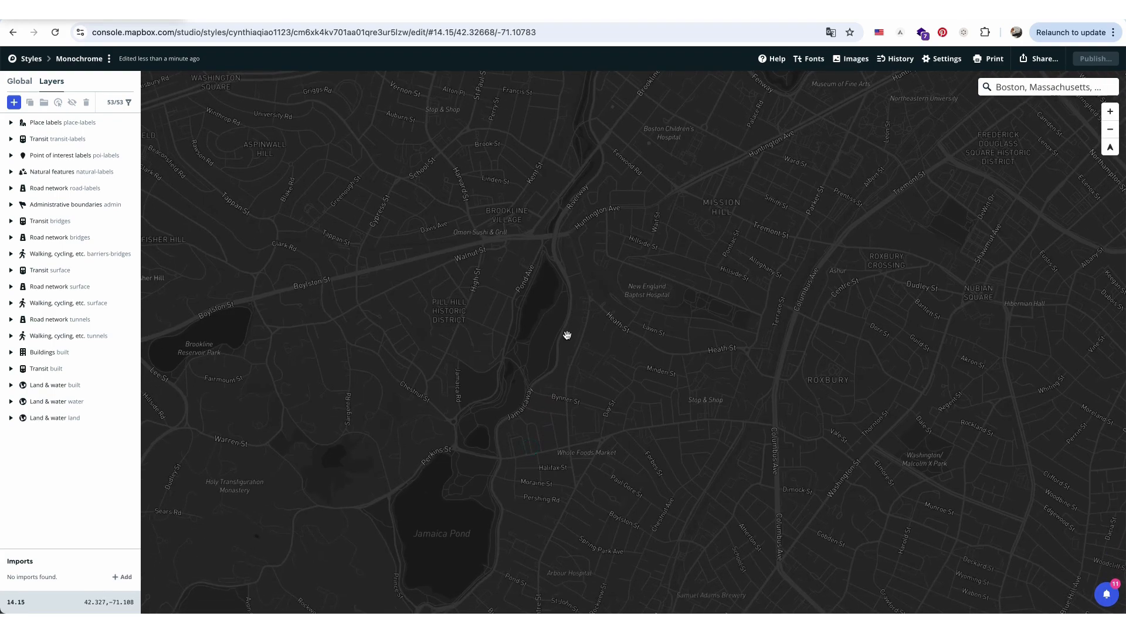
left_click_drag(494, 440, 459, 563)
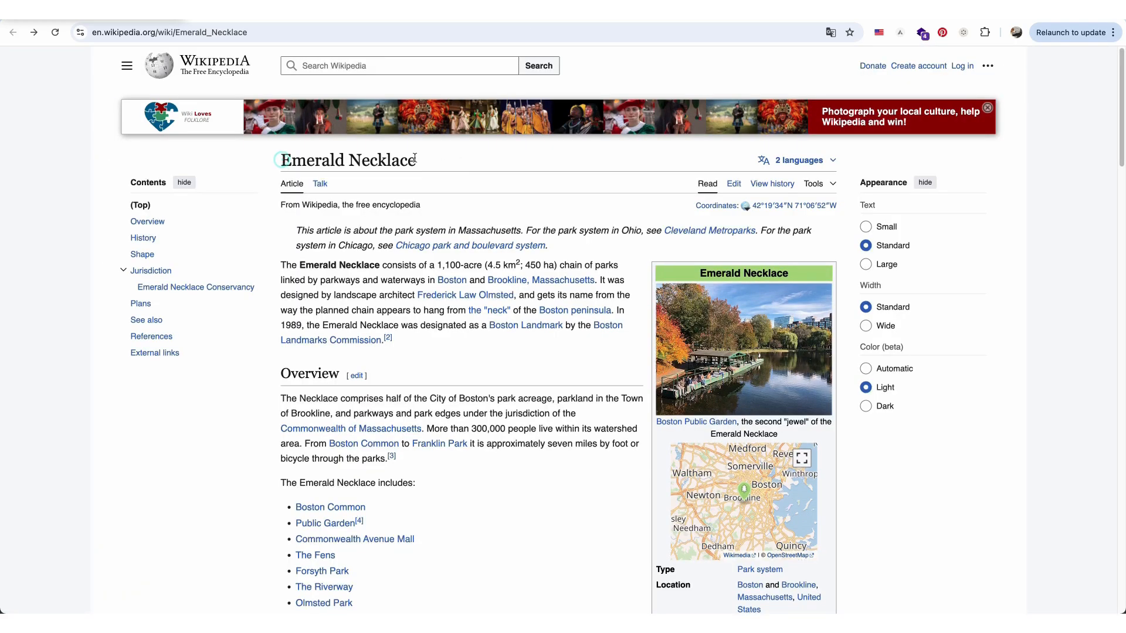
Switch to Wikipedia and select the title of the Emerald Necklace article
left_click_drag(405, 157, 283, 160)
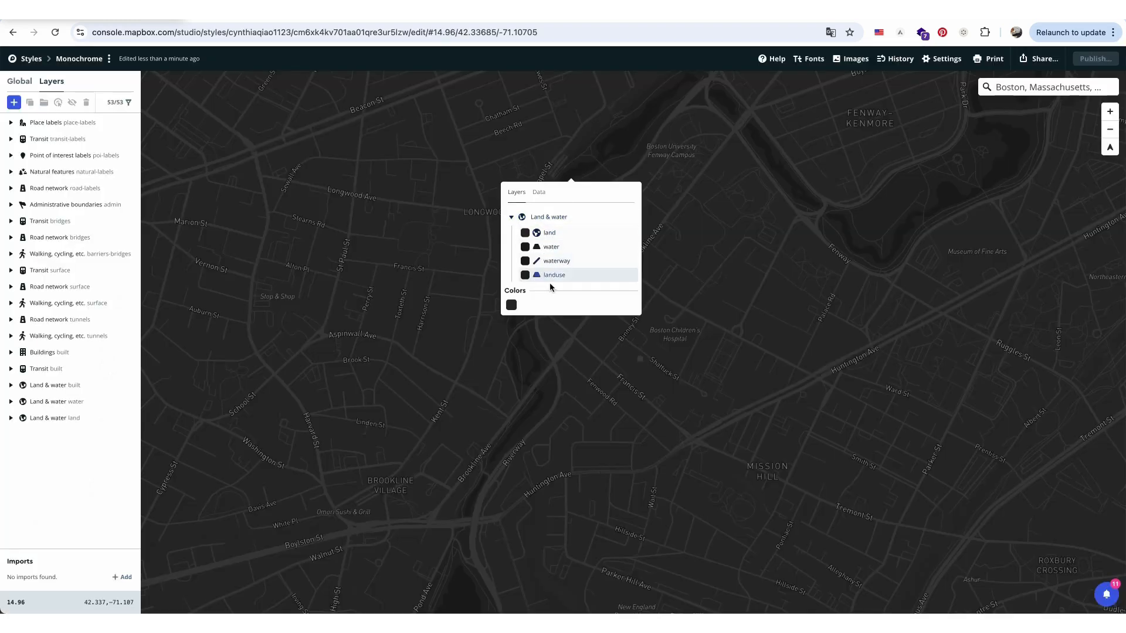
Change the fill colour of the water layer to a bright cyan
left_click(552, 246)
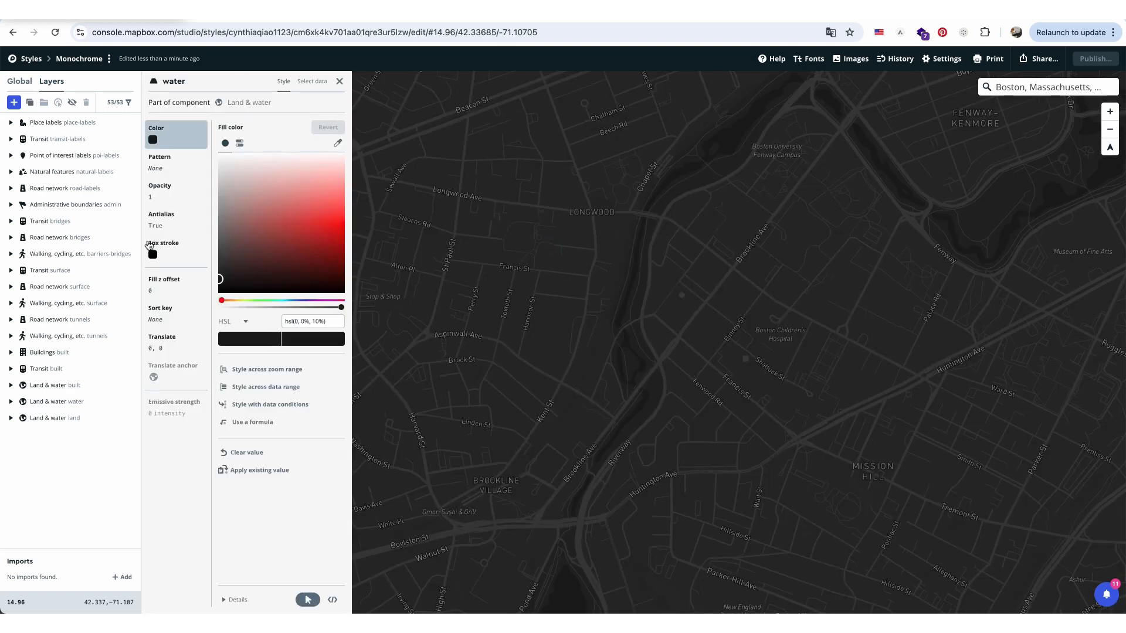
left_click(280, 301)
left_click(321, 201)
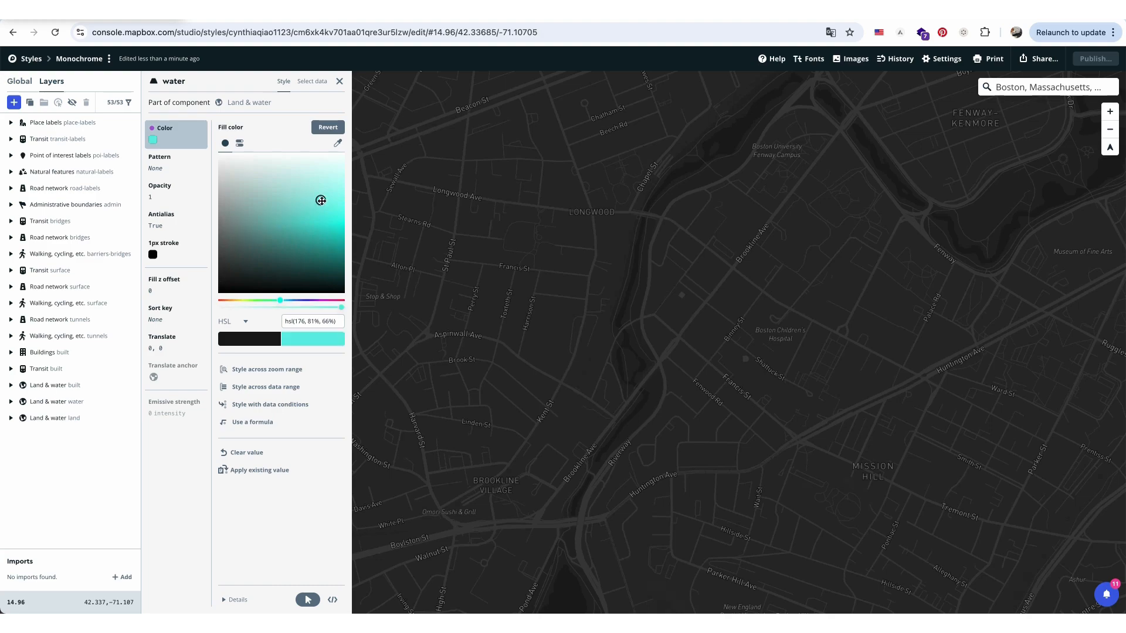
left_click(293, 210)
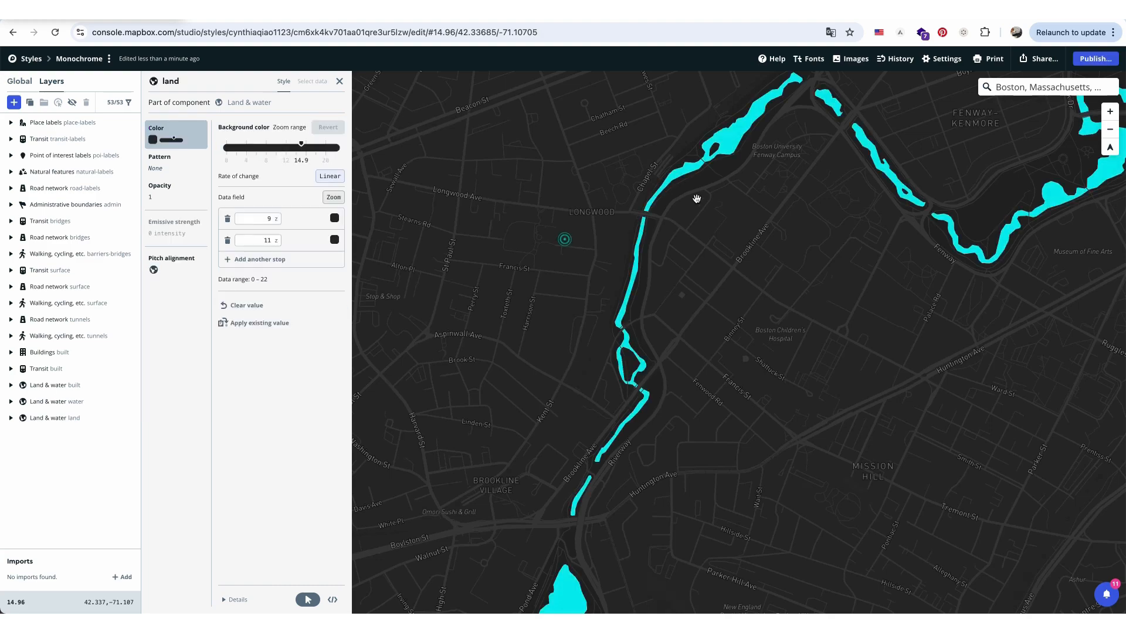
Pick the landuse layer beside the river and set its fill colour to coral red, hsl(0, 60%, 66%)
scroll(706, 188, "up", 5)
scroll(558, 193, "up", 5)
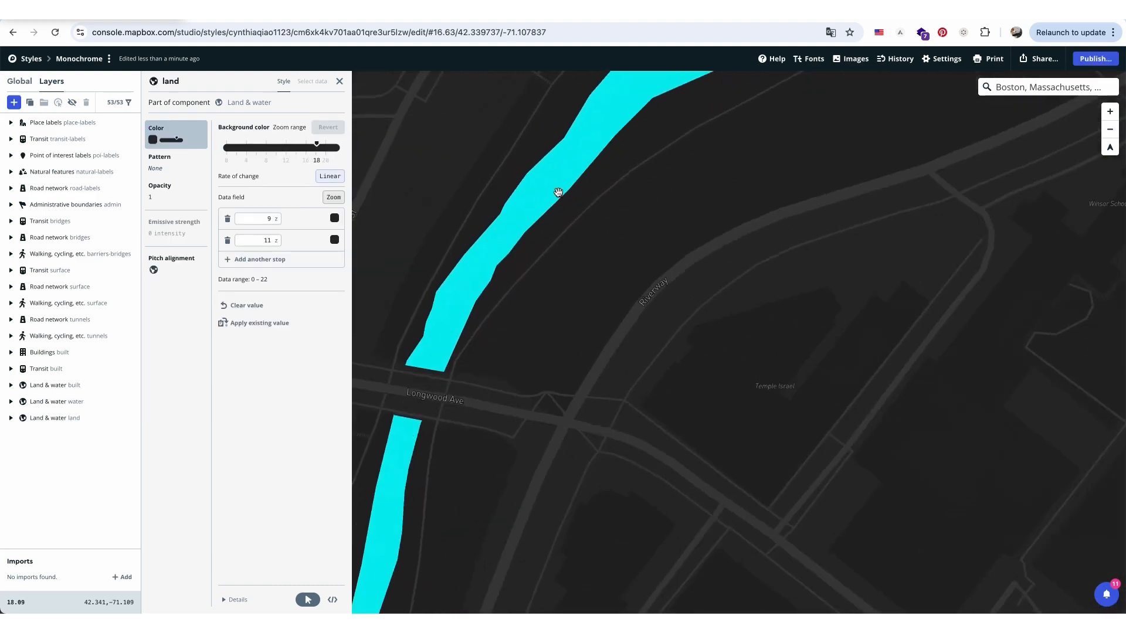
scroll(560, 194, "up", 3)
left_click(579, 211)
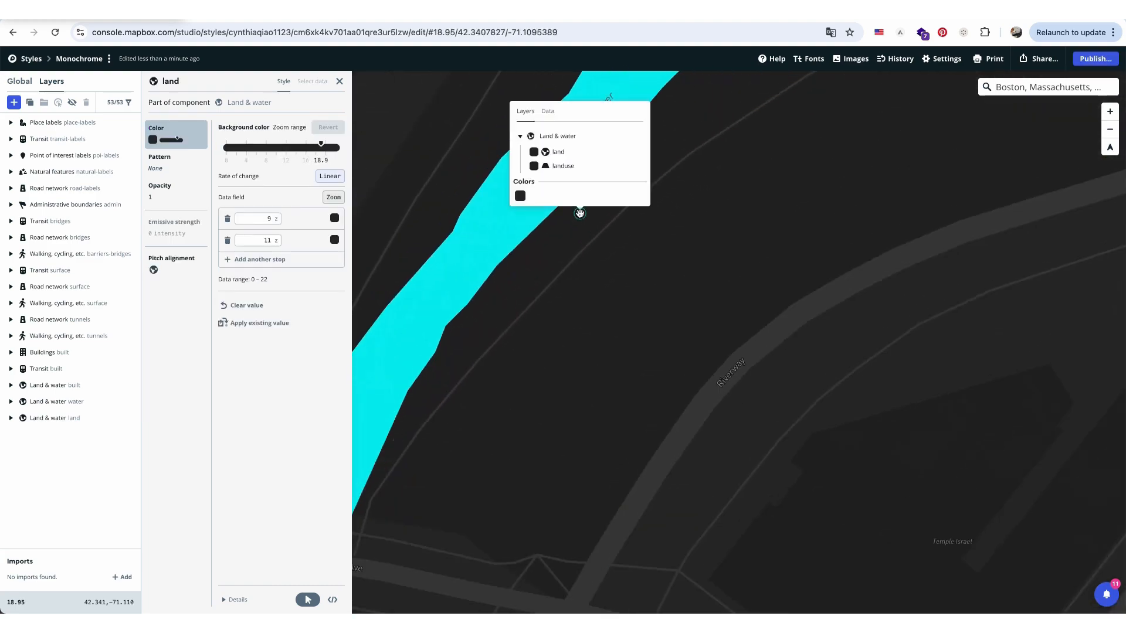
left_click(563, 167)
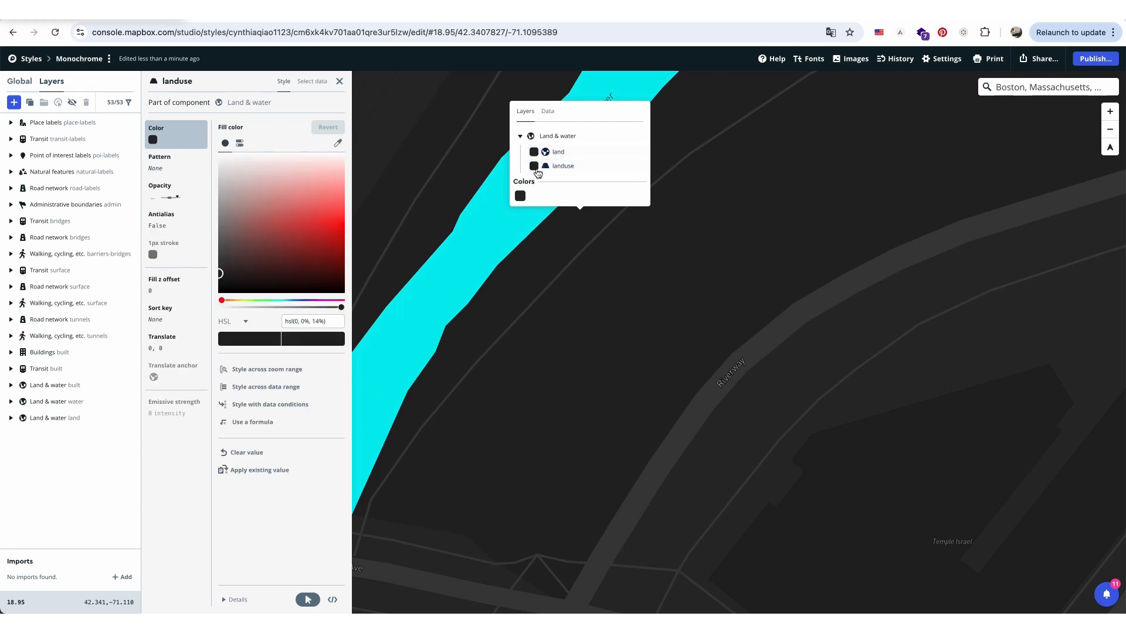
left_click(294, 200)
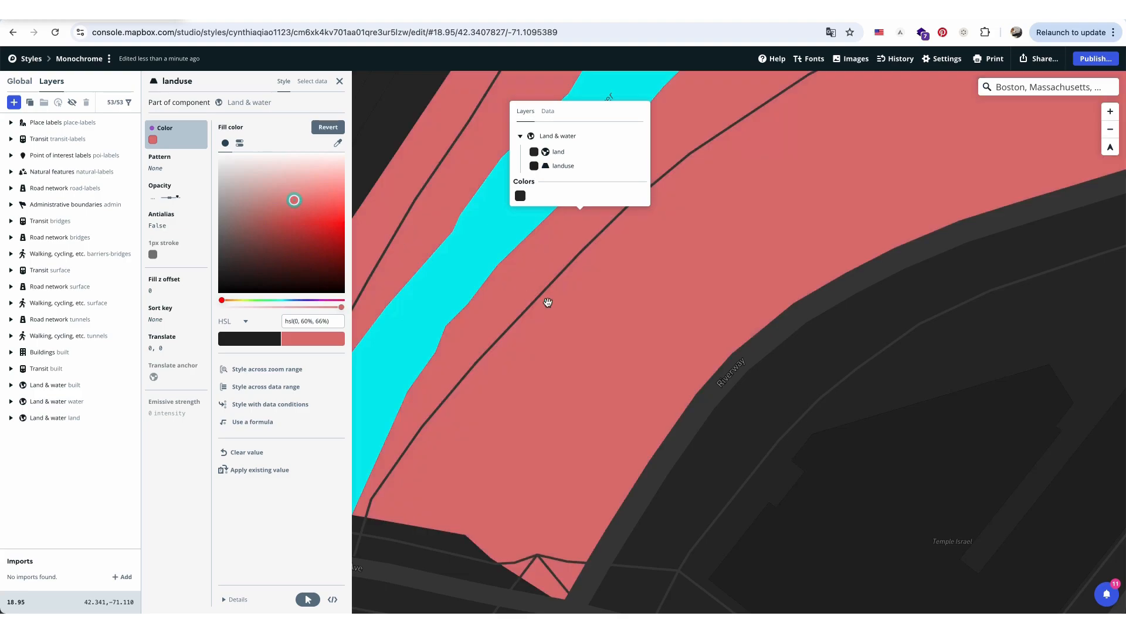
Check the landuse areas across Boston and recolour the landuse fill to a medium green
scroll(547, 303, "down", 10)
scroll(547, 303, "down", 5)
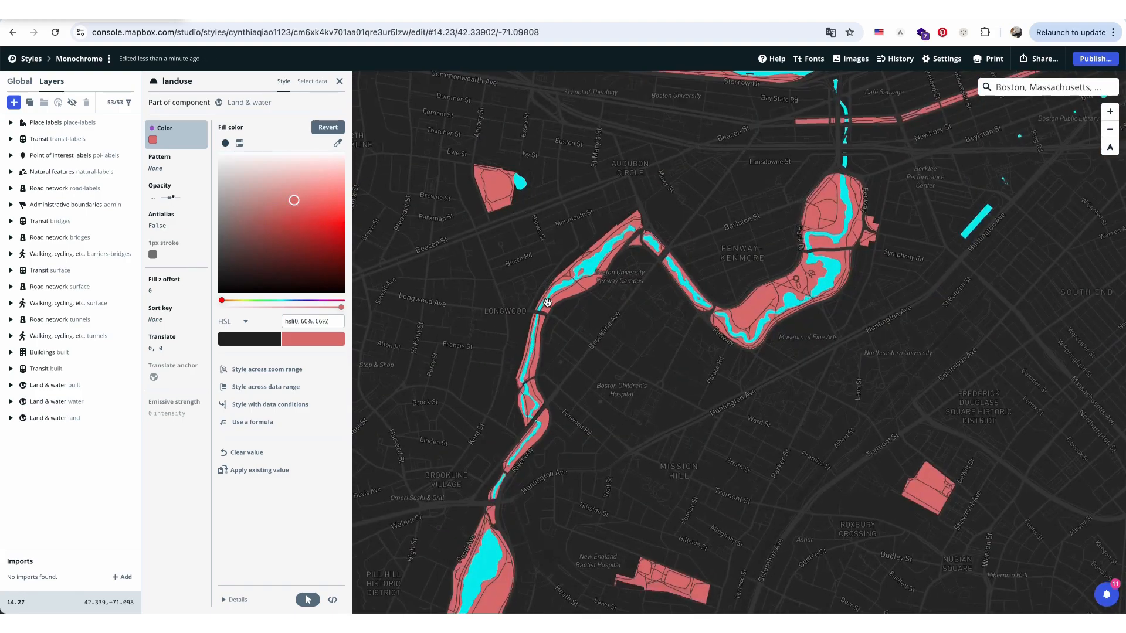
scroll(547, 303, "down", 15)
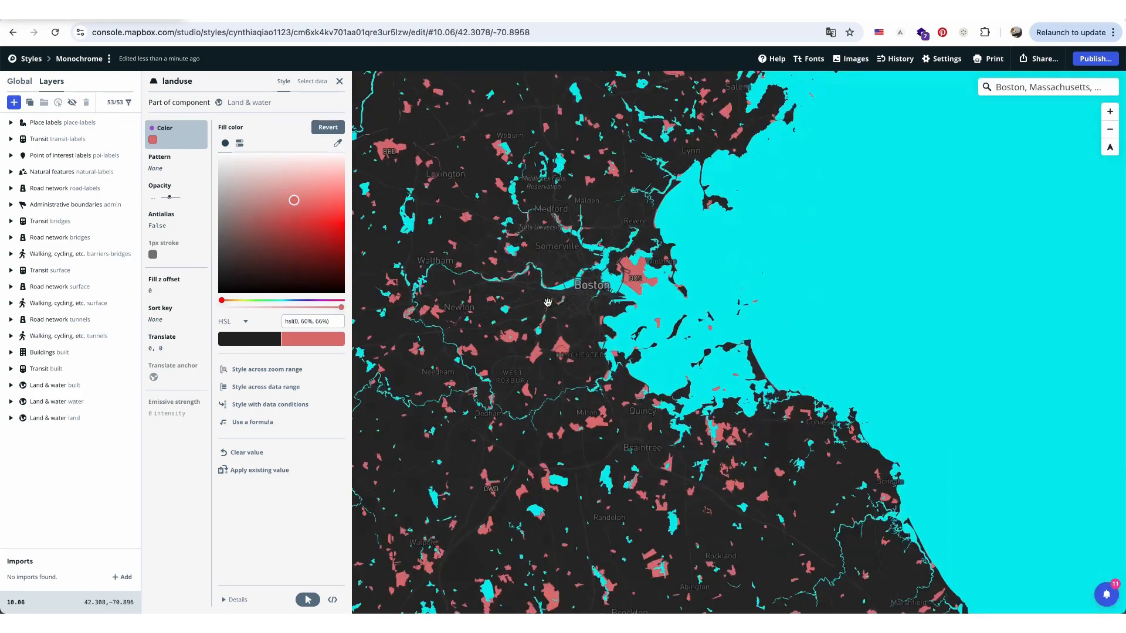
scroll(547, 303, "up", 10)
scroll(547, 302, "up", 7)
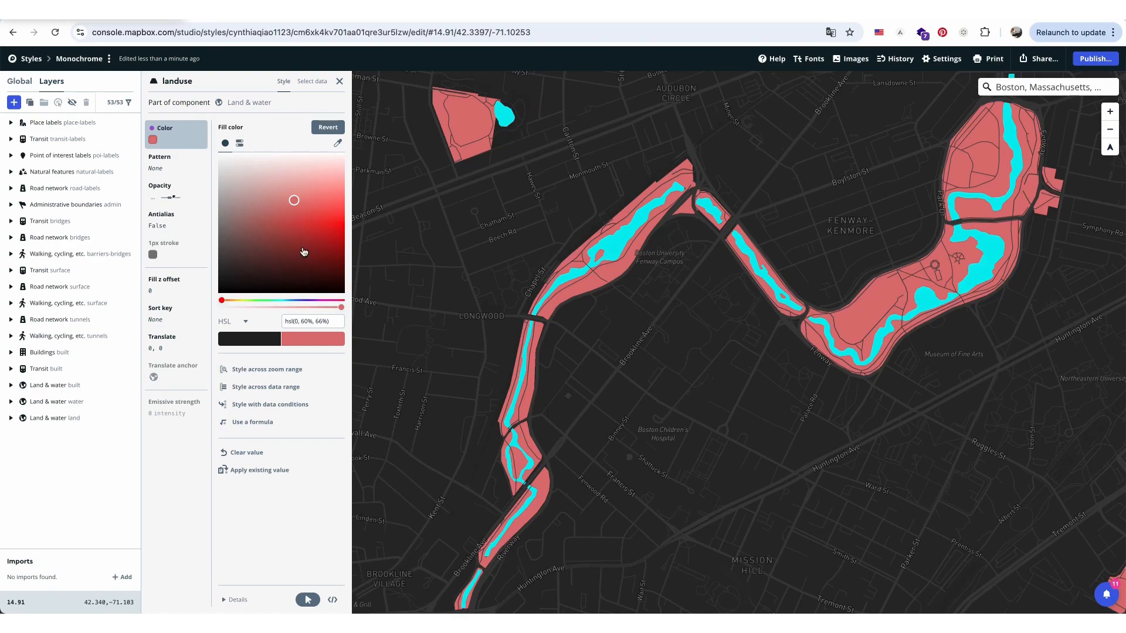
left_click(251, 301)
left_click(246, 166)
left_click(276, 182)
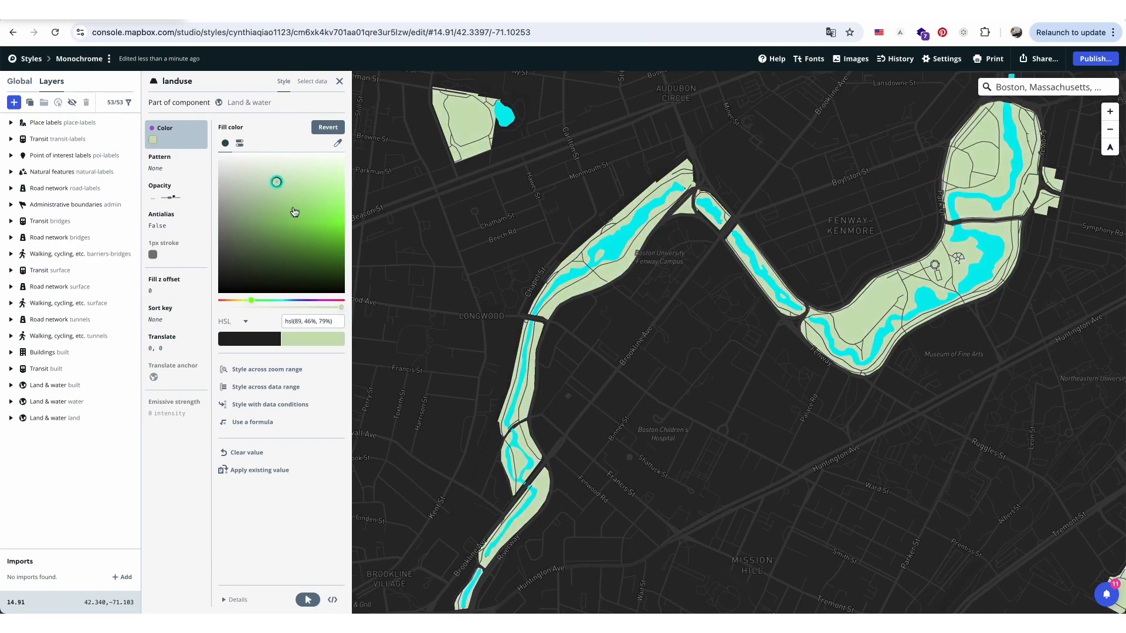
left_click(314, 227)
left_click(269, 261)
left_click(259, 302)
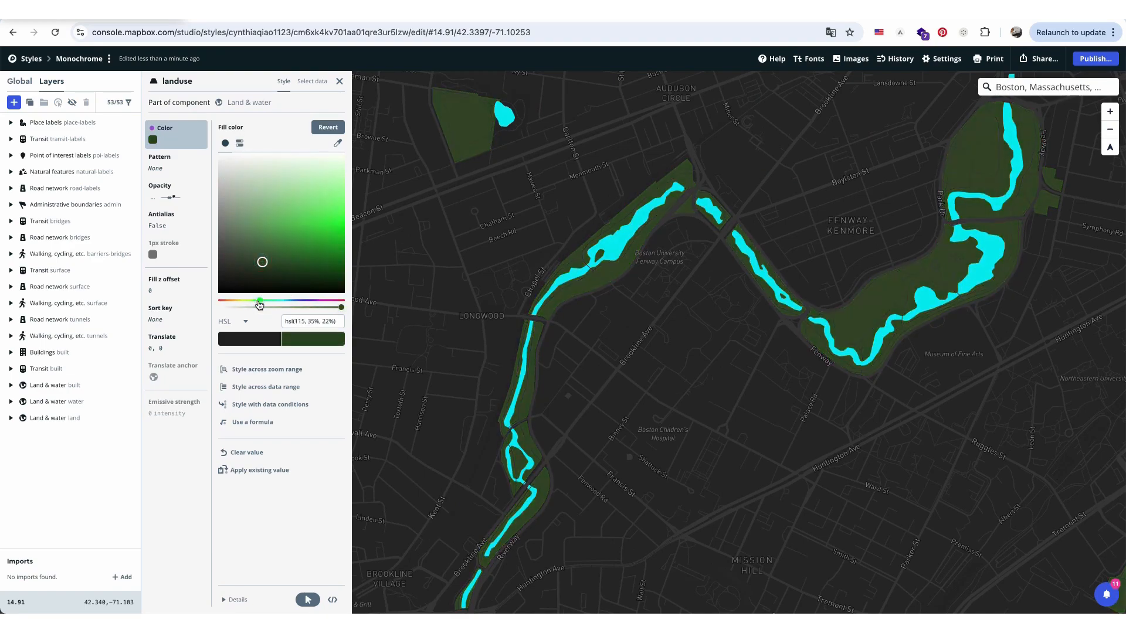
left_click(277, 256)
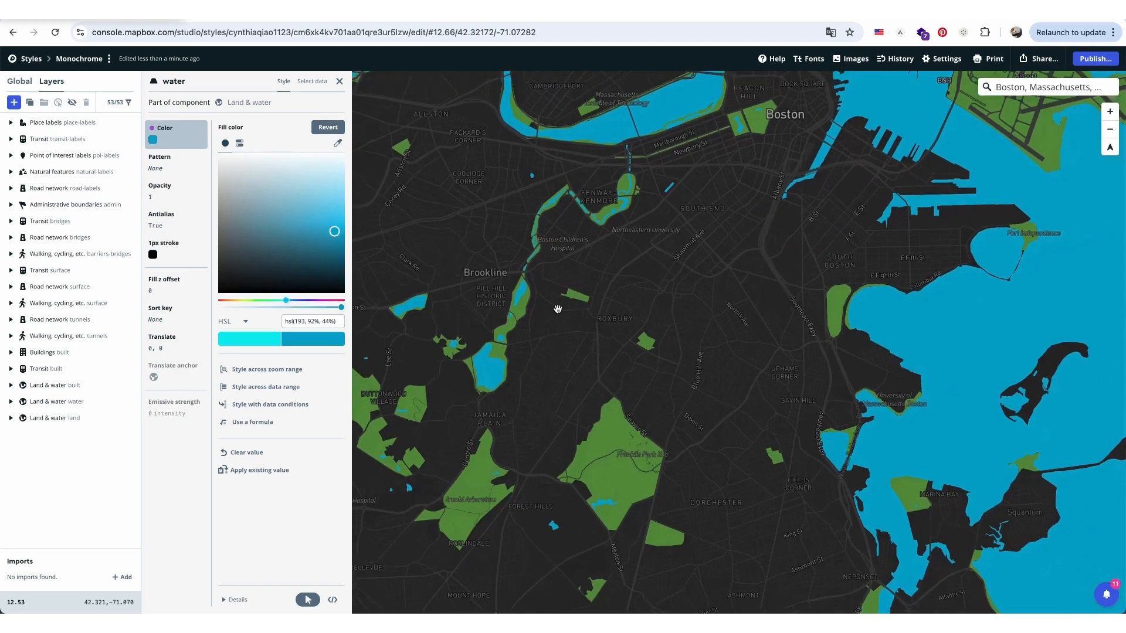
Adjust the water layer's fill colour to a lighter cyan, hsl(182, 100%, 60%)
left_click_drag(317, 214, 360, 213)
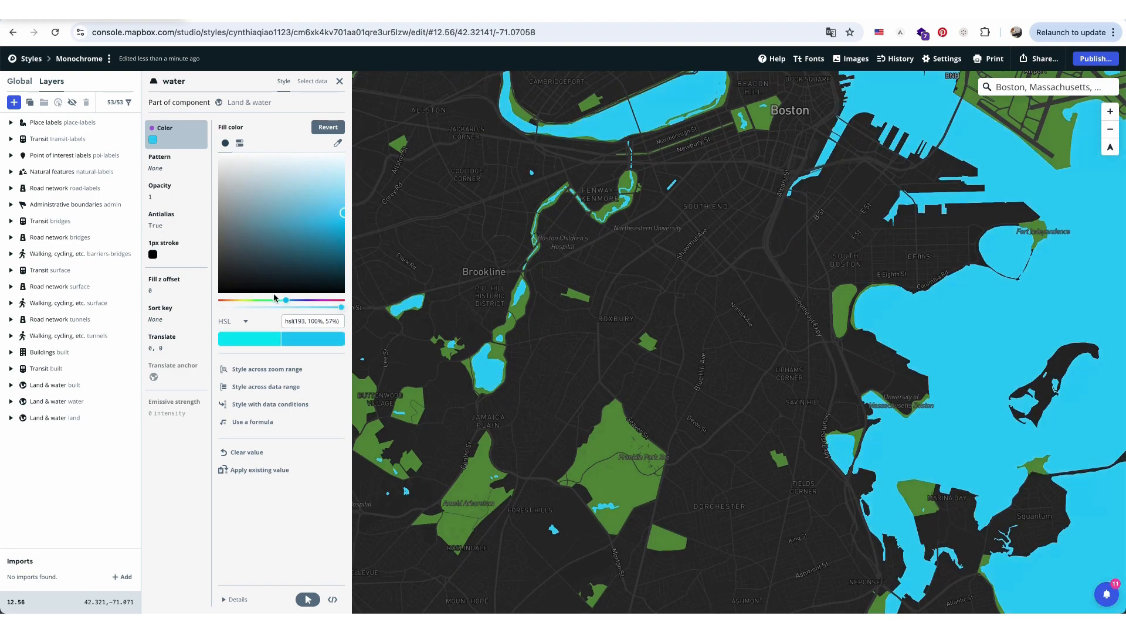
left_click_drag(282, 301, 288, 305)
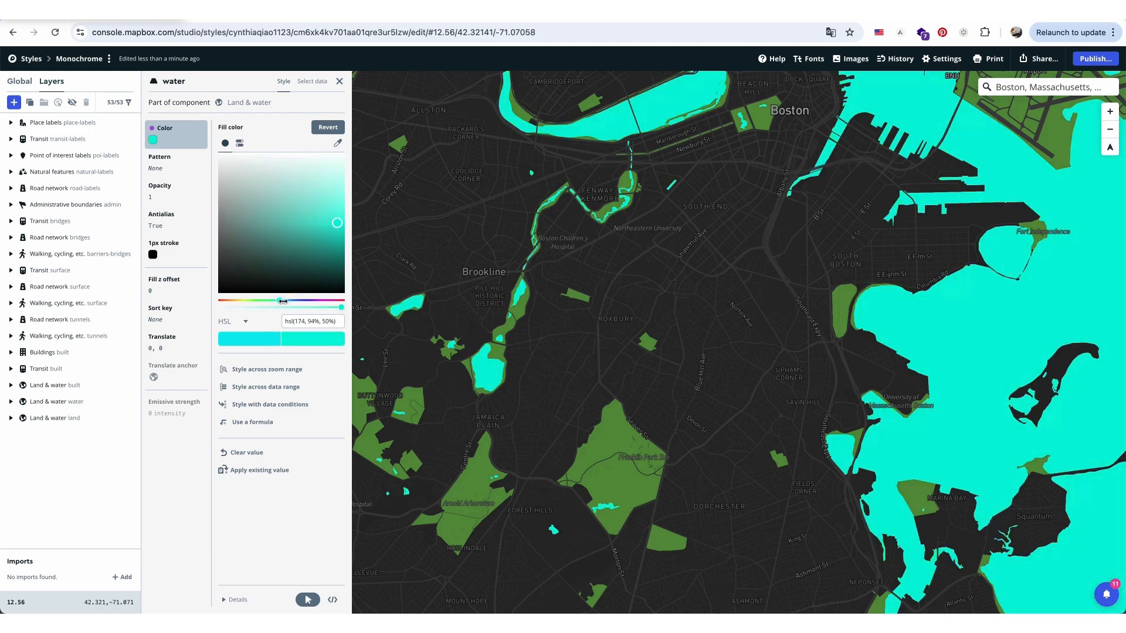
left_click_drag(284, 303, 288, 303)
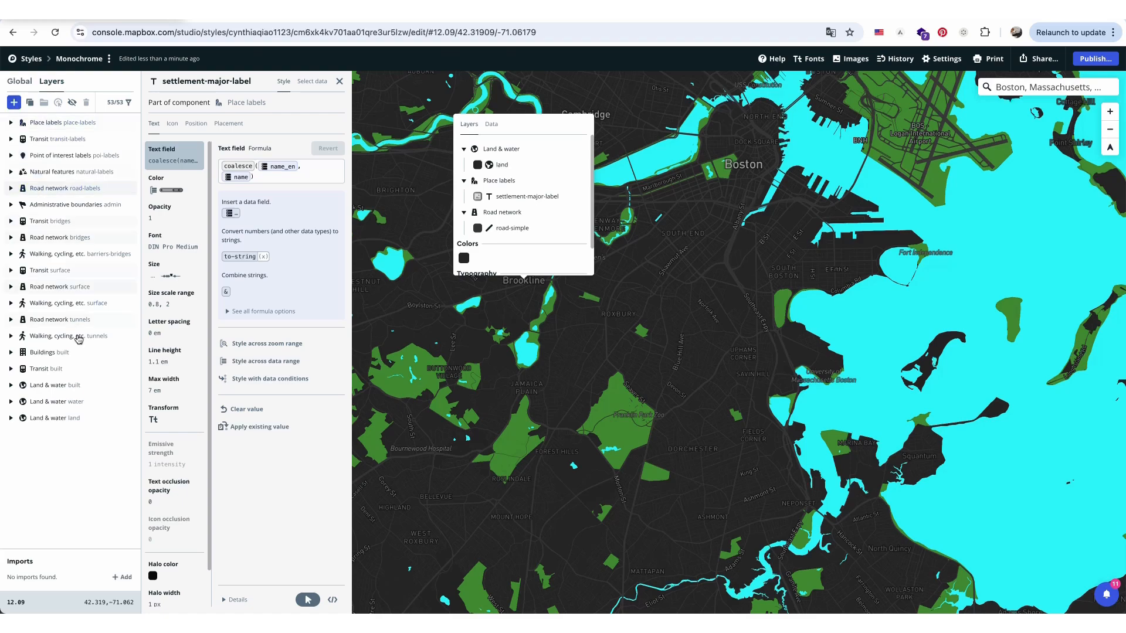
Select the Place labels component from a neighbourhood label on the map and hide it
scroll(509, 371, "up", 4)
scroll(509, 370, "up", 10)
left_click_drag(536, 415, 513, 301)
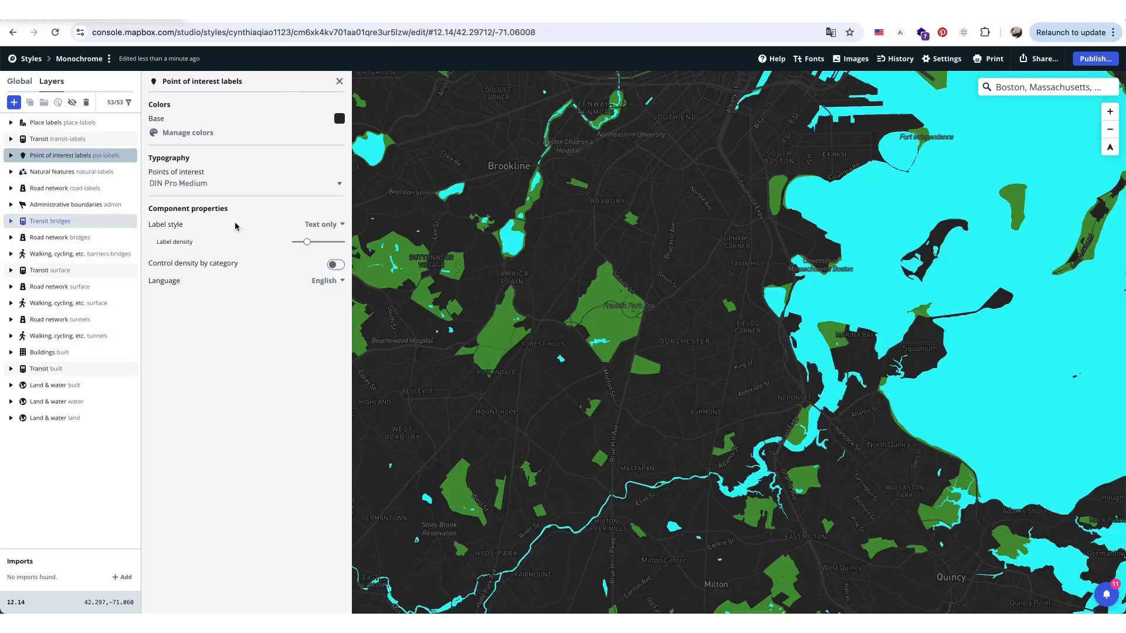
left_click(431, 259)
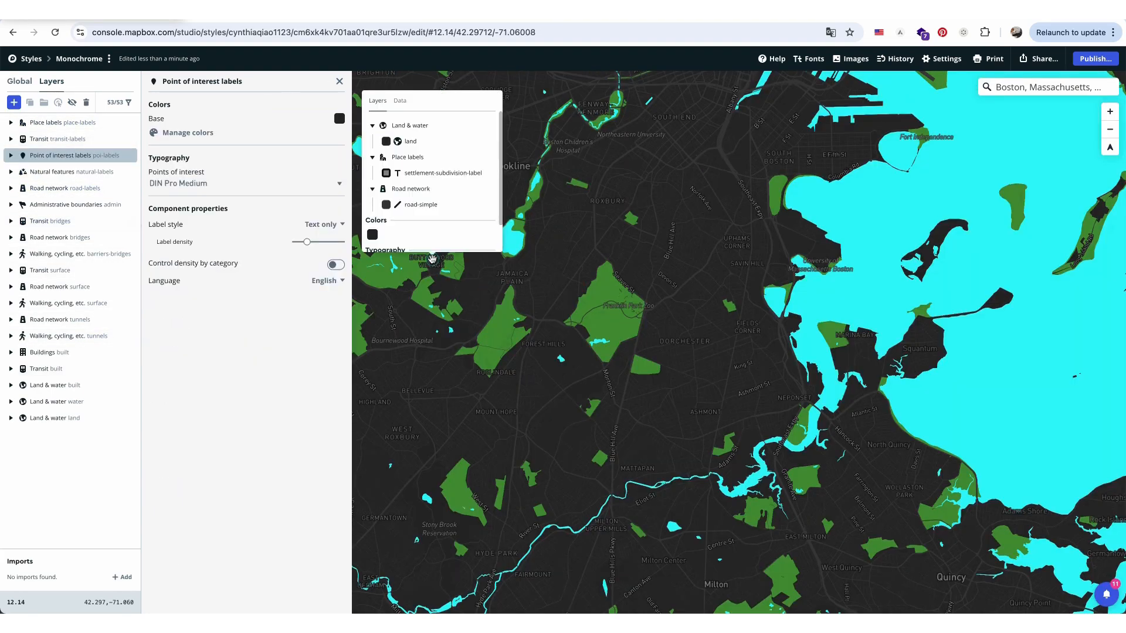
left_click(421, 160)
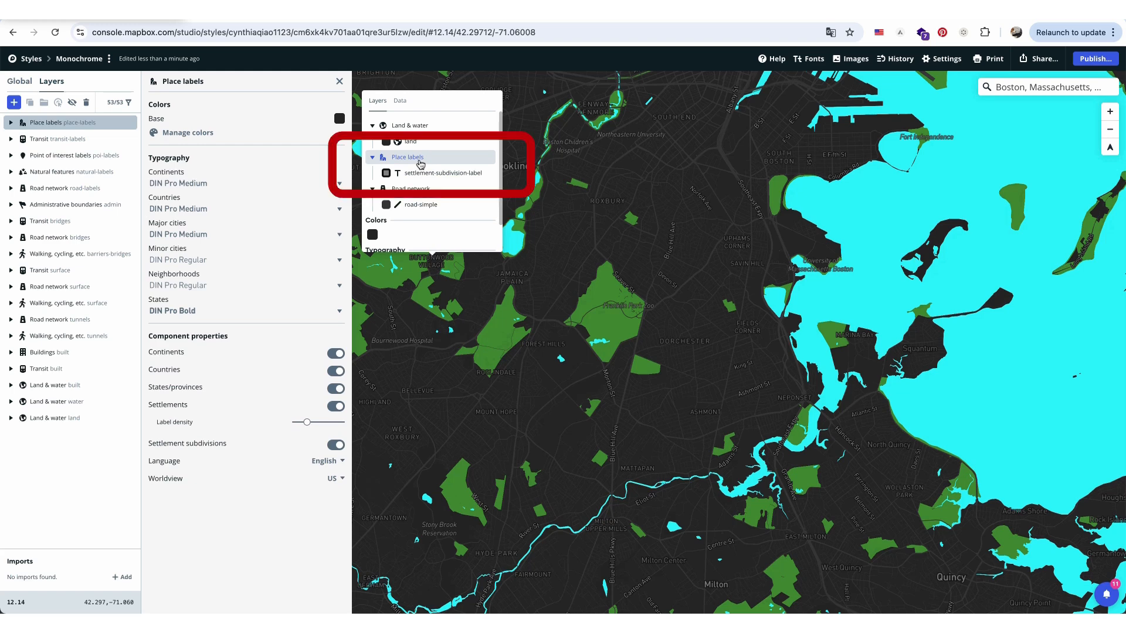
left_click(70, 103)
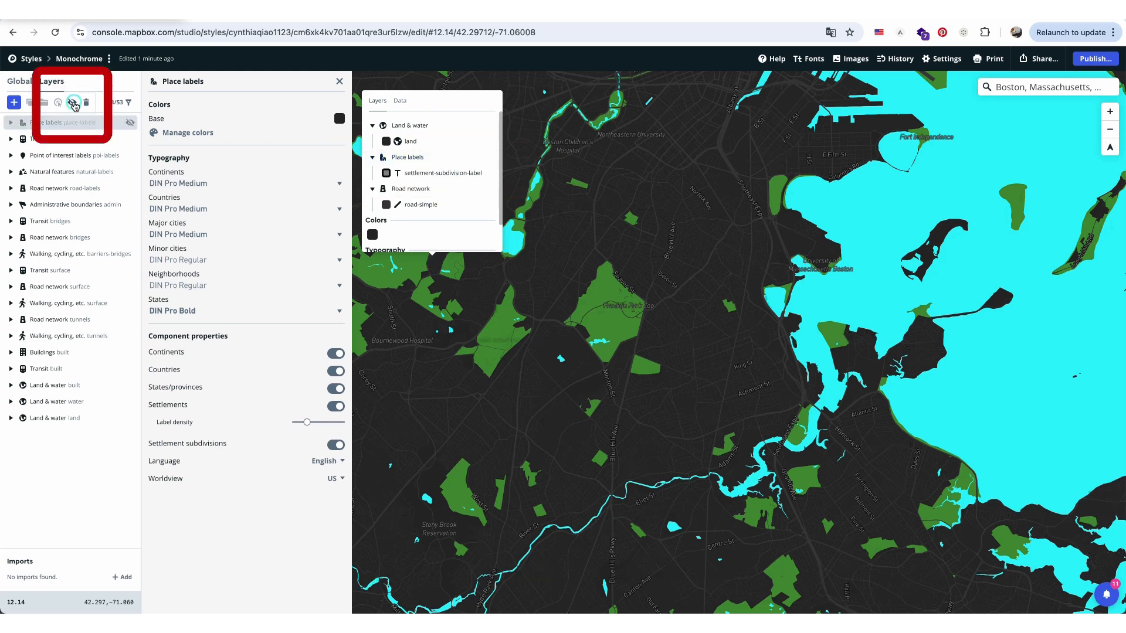
Select the Point of interest labels component from the Arnold Arboretum label and hide it
left_click(500, 343)
left_click(499, 340)
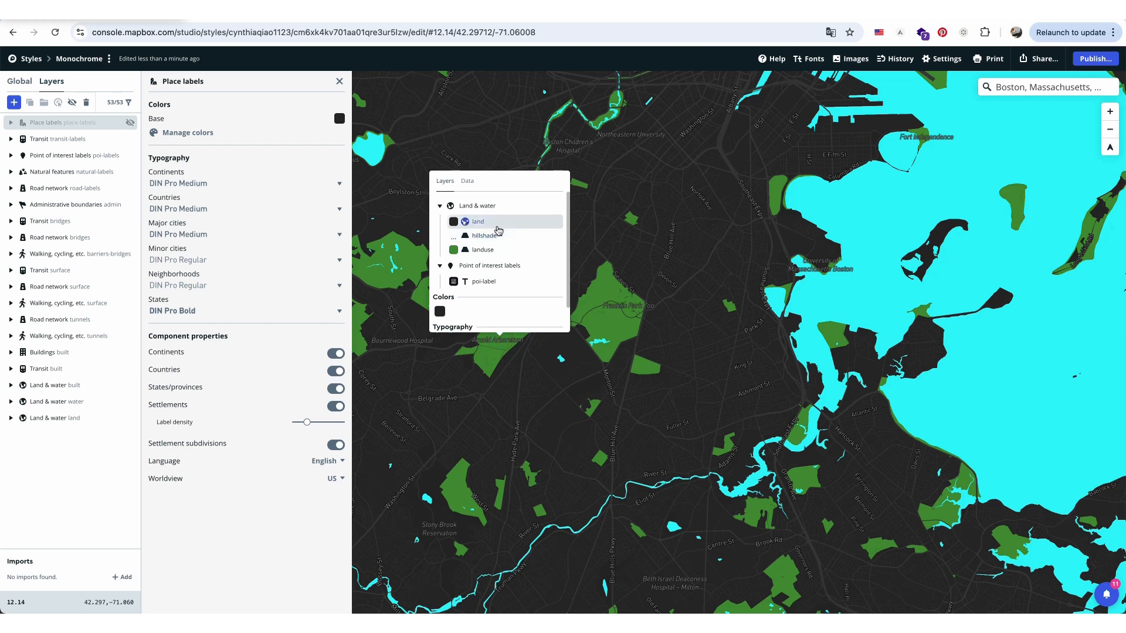
left_click(492, 267)
left_click(71, 103)
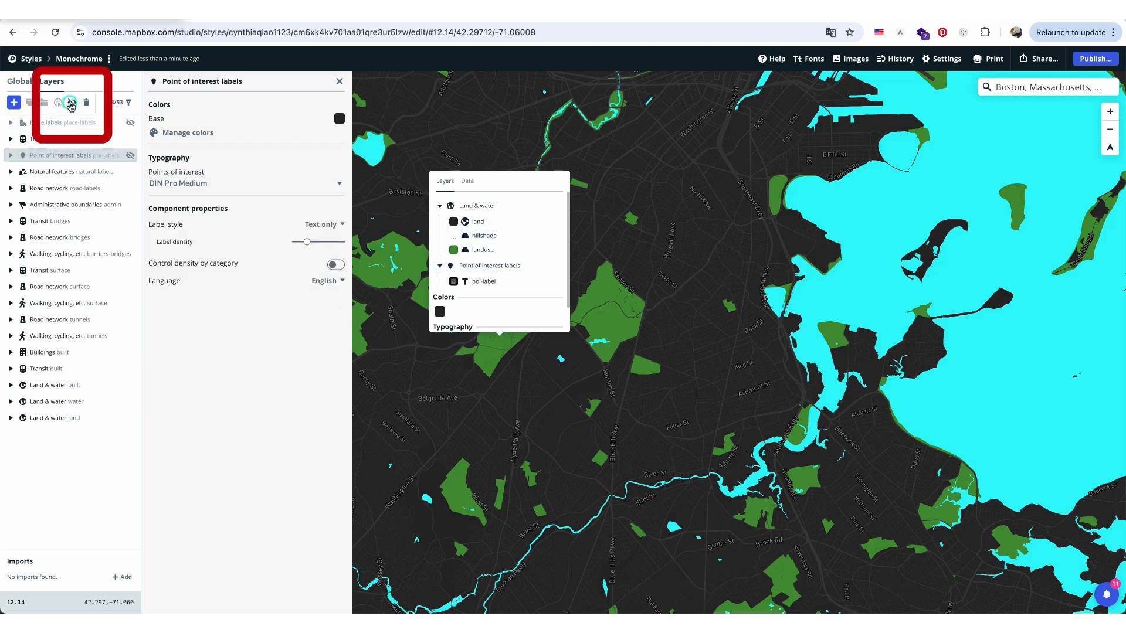
Select the Road network component from a street name and hide its road-label-simple layer
left_click(440, 401)
left_click(439, 399)
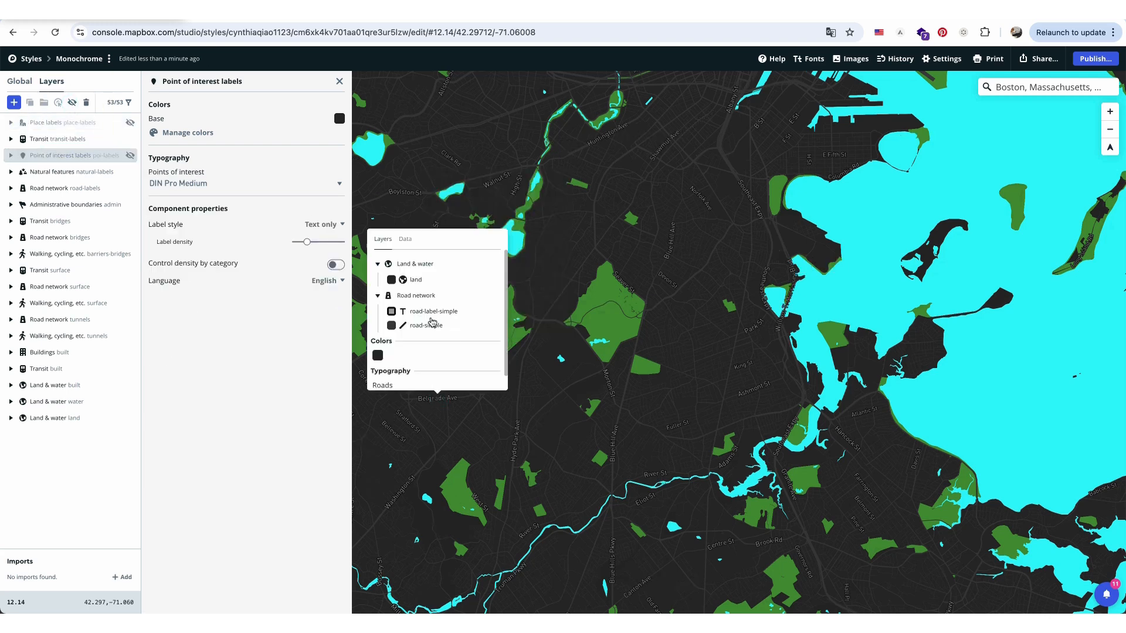
left_click(434, 313)
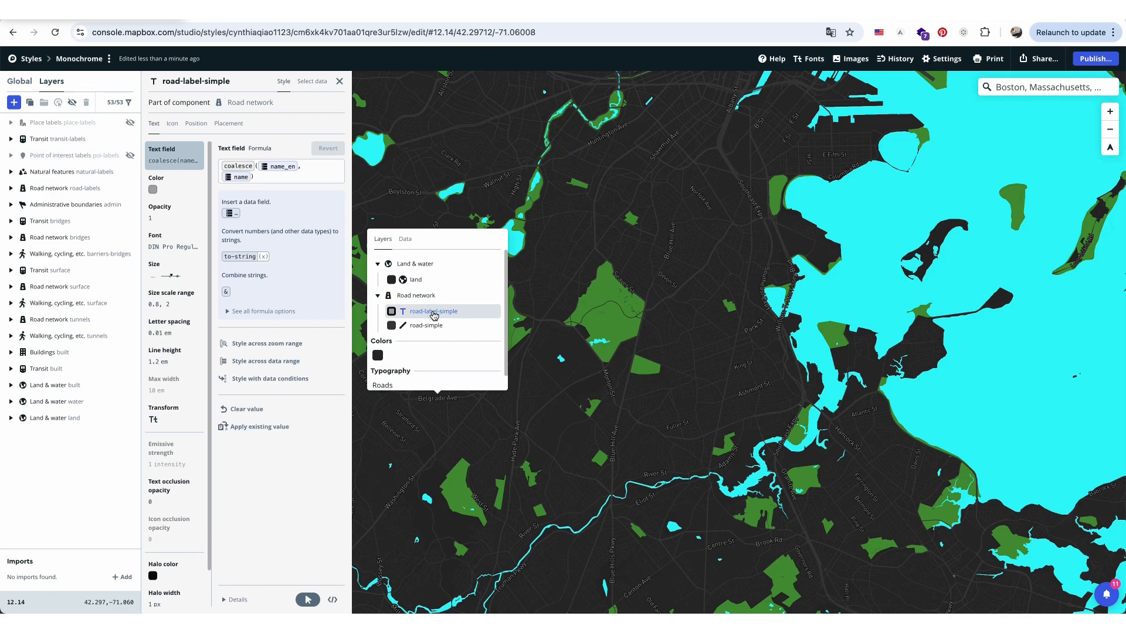
left_click(433, 296)
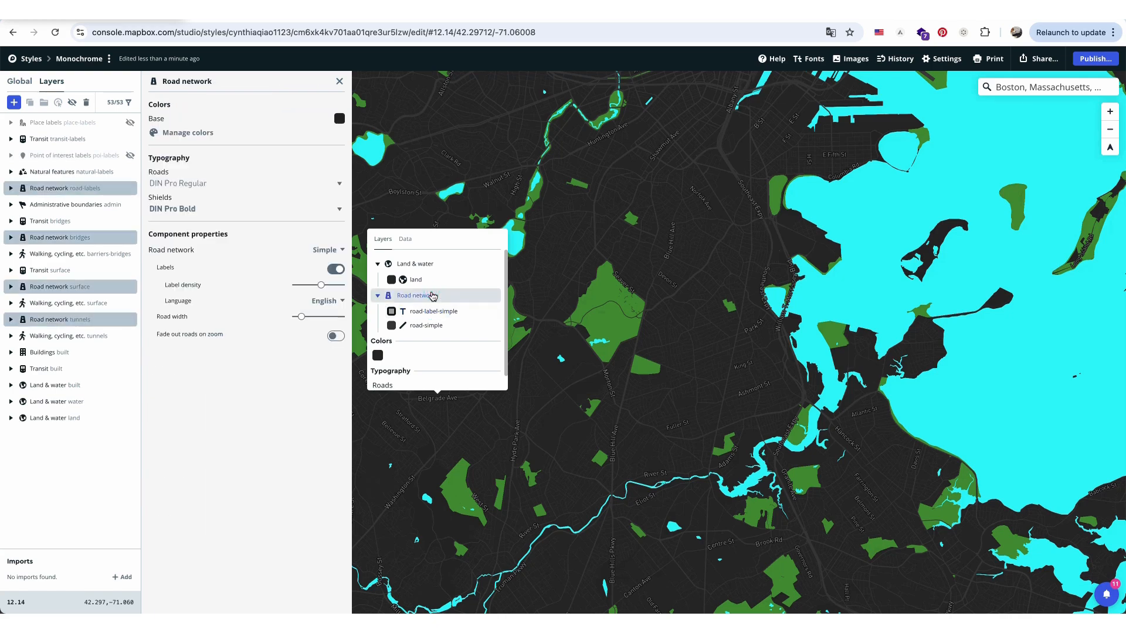
left_click(10, 188)
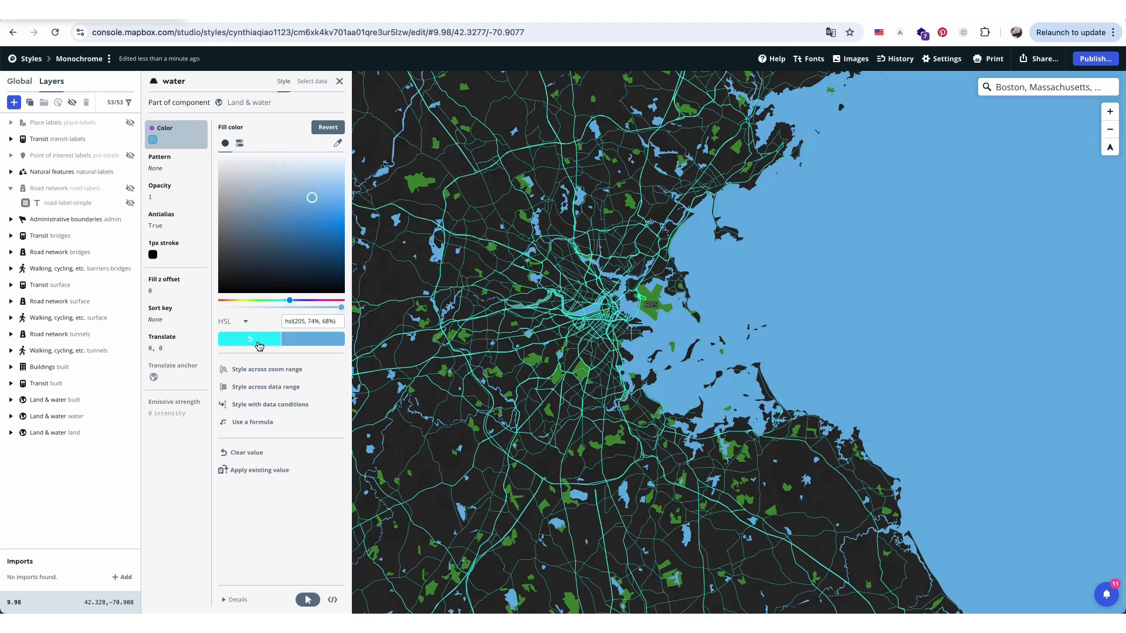
Restore the water layer's cyan fill and set the road-simple line colour to grey, hsl(172, 0%, 40%)
left_click(259, 346)
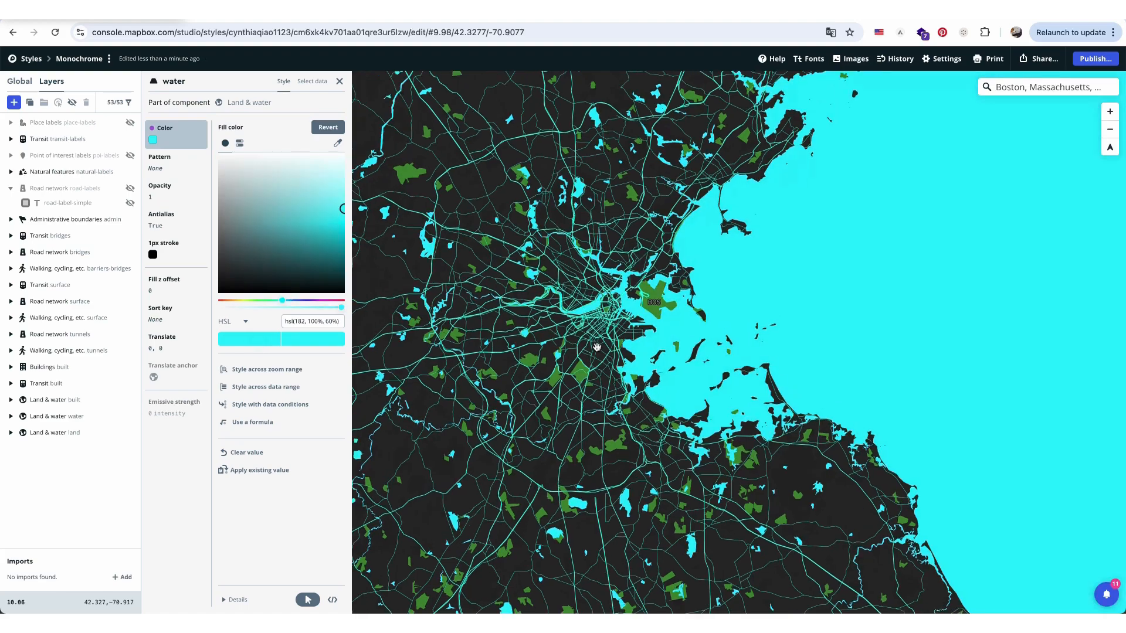
scroll(592, 329, "up", 5)
left_click(727, 285)
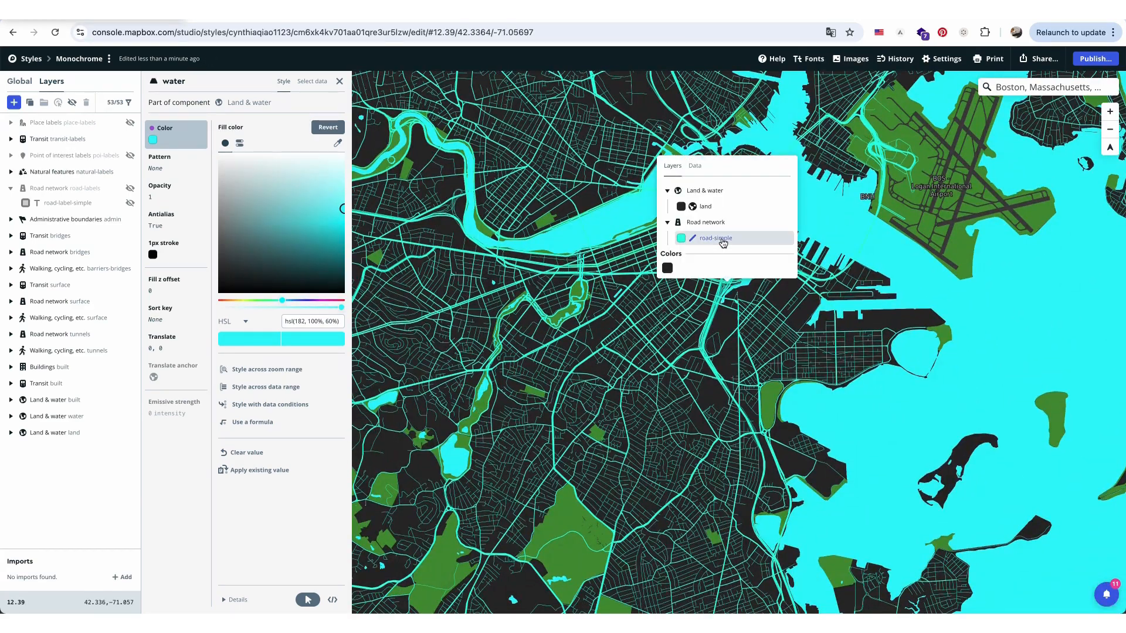
left_click(718, 238)
left_click_drag(264, 221, 219, 237)
left_click(838, 148)
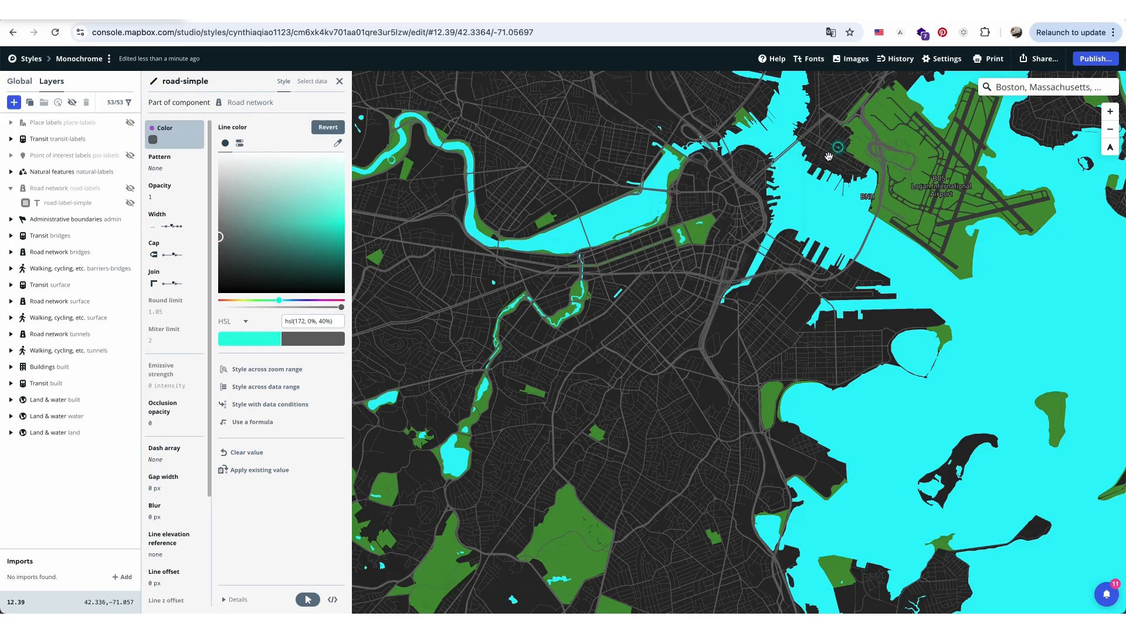
Hide the airport-label layer in the Transit labels component
left_click_drag(790, 225, 810, 96)
scroll(765, 206, "down", 2)
left_click_drag(760, 353, 734, 385)
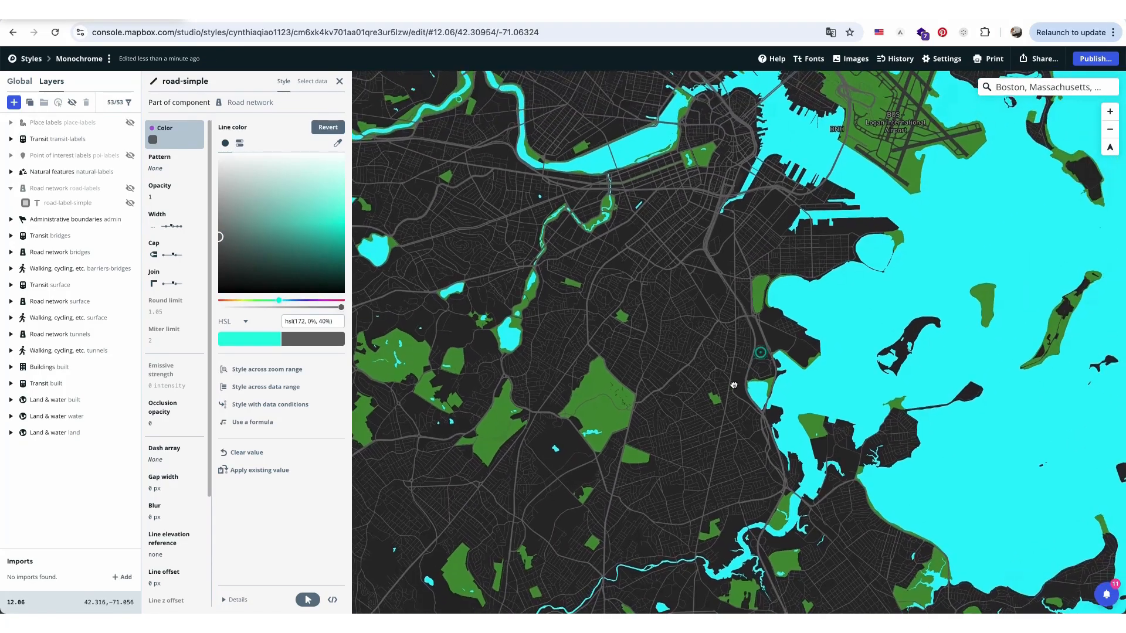
scroll(713, 259, "down", 3)
left_click_drag(853, 182, 784, 243)
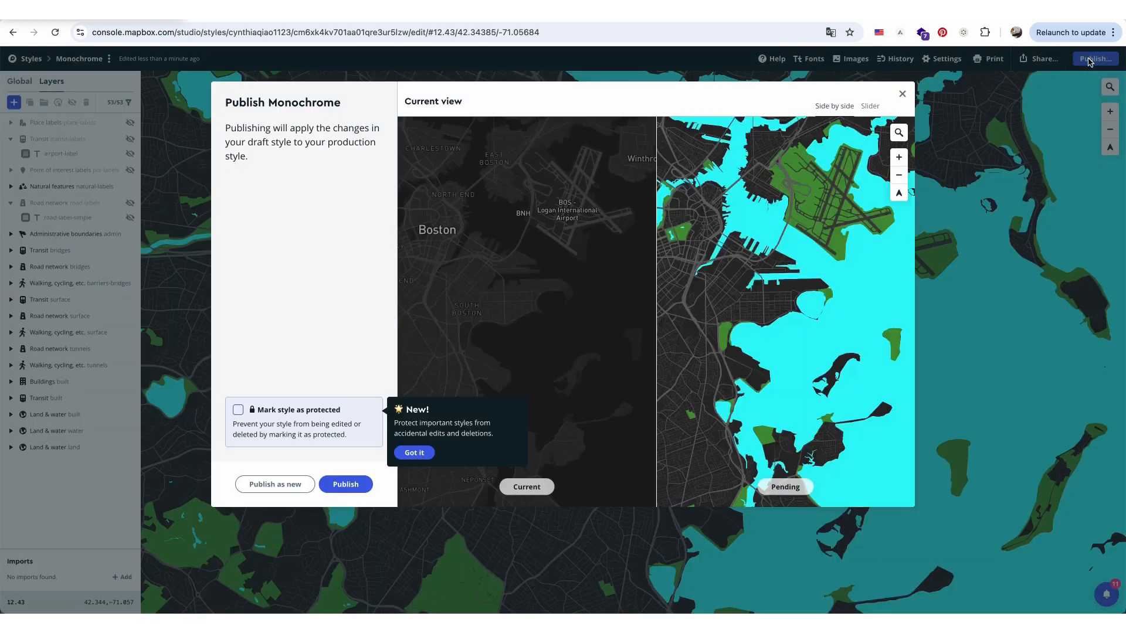
Compare the current and pending maps in the publishing preview and publish the draft as a new style
left_click_drag(657, 254, 603, 268)
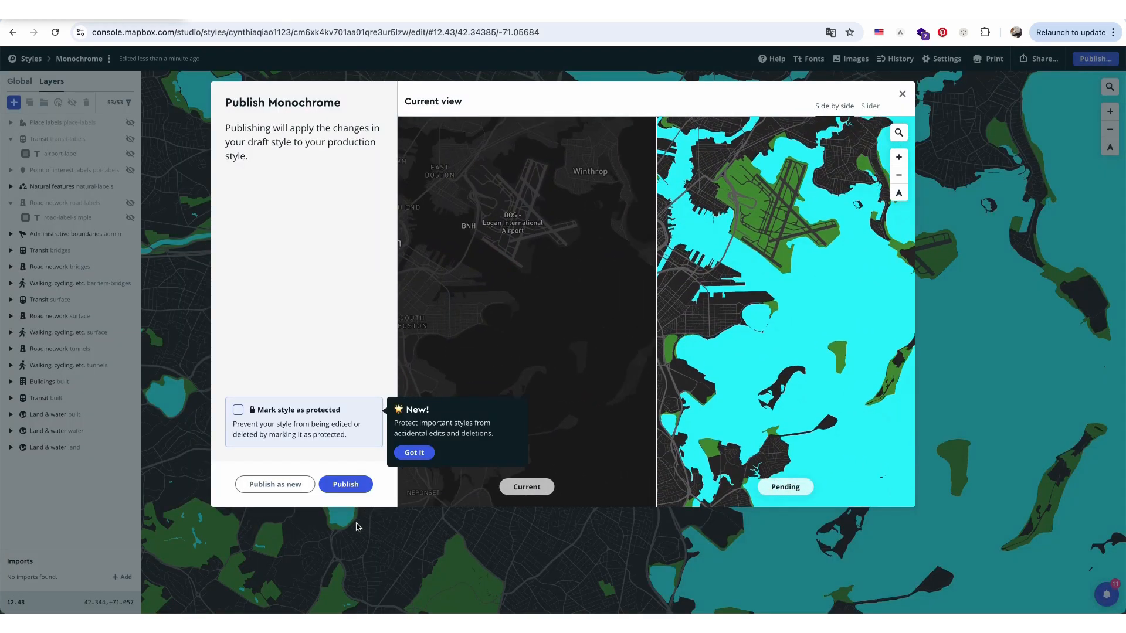
left_click(294, 483)
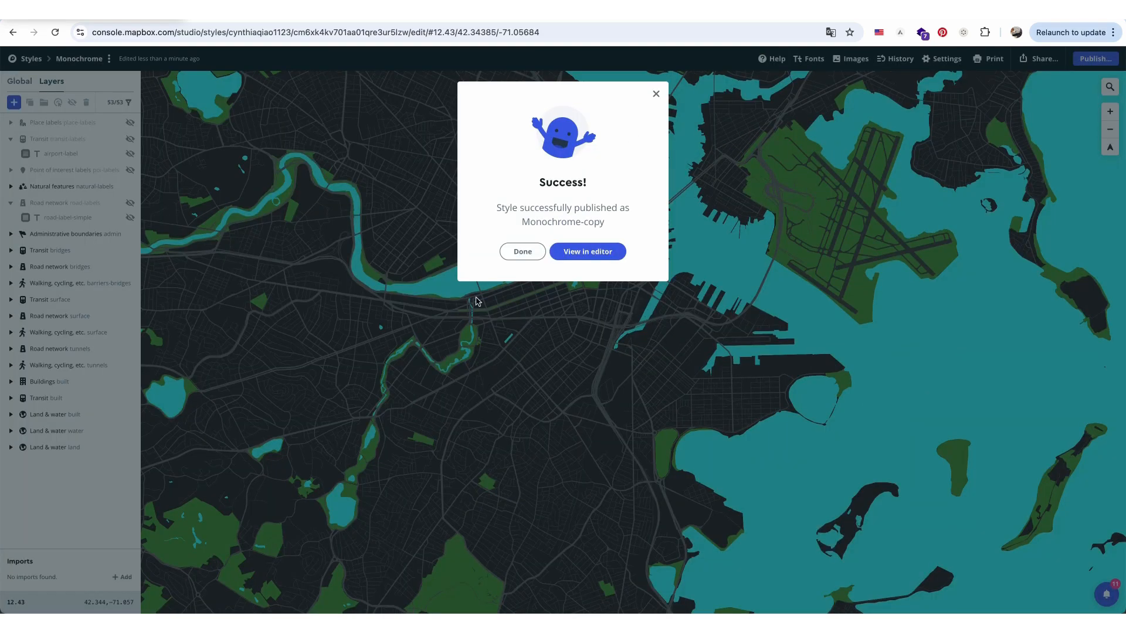
left_click(523, 252)
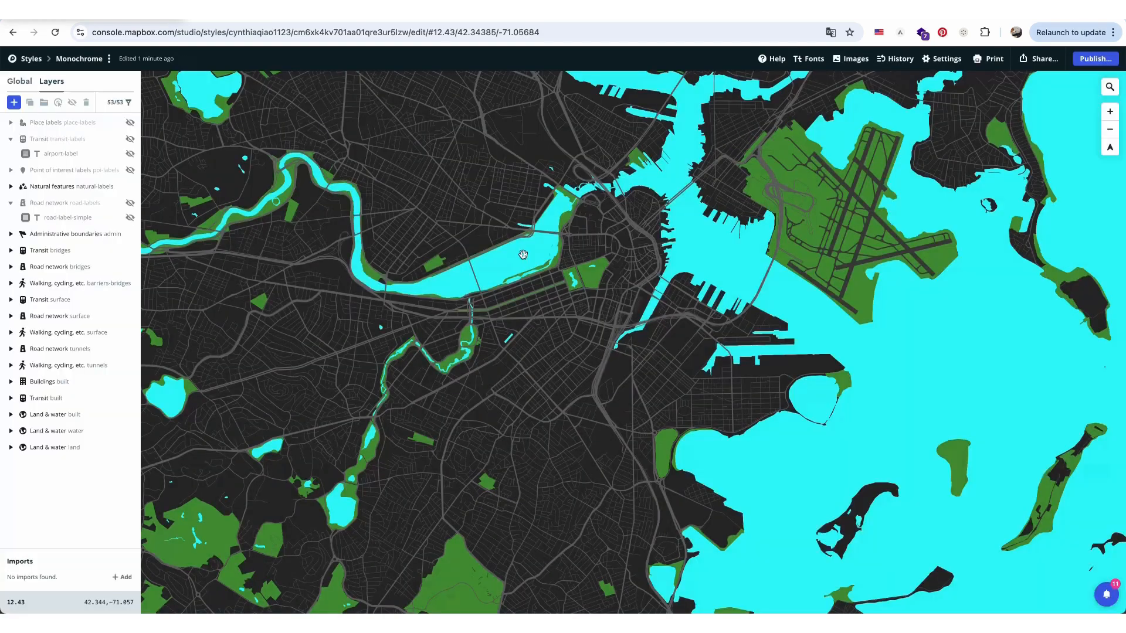
Set up a print export in inches with a width of 11 in and a height of 8.5 in
left_click(991, 63)
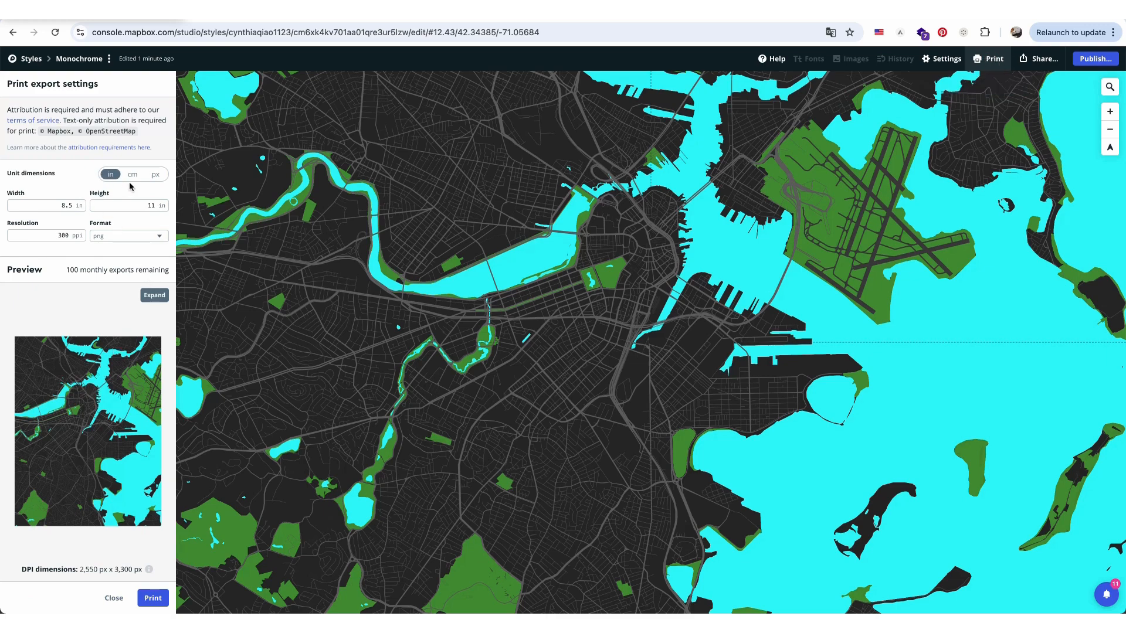
left_click(110, 174)
left_click_drag(52, 205, 171, 209)
type("118.5")
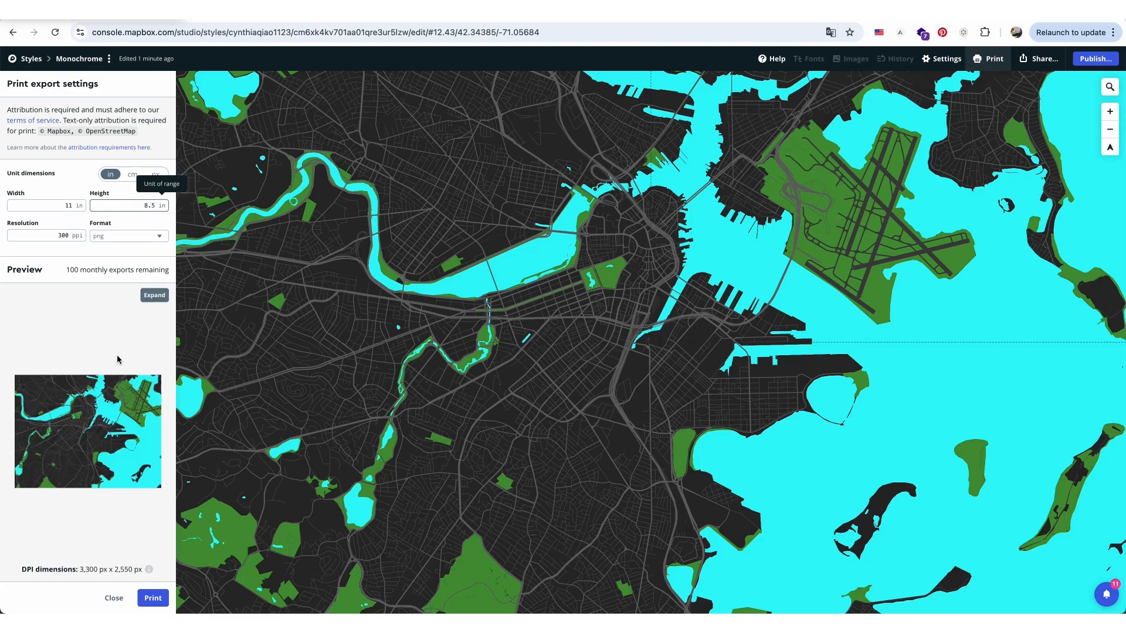
Frame the Emerald Necklace and the harbour in the print area and export the map as a PNG
scroll(873, 336, "up", 5)
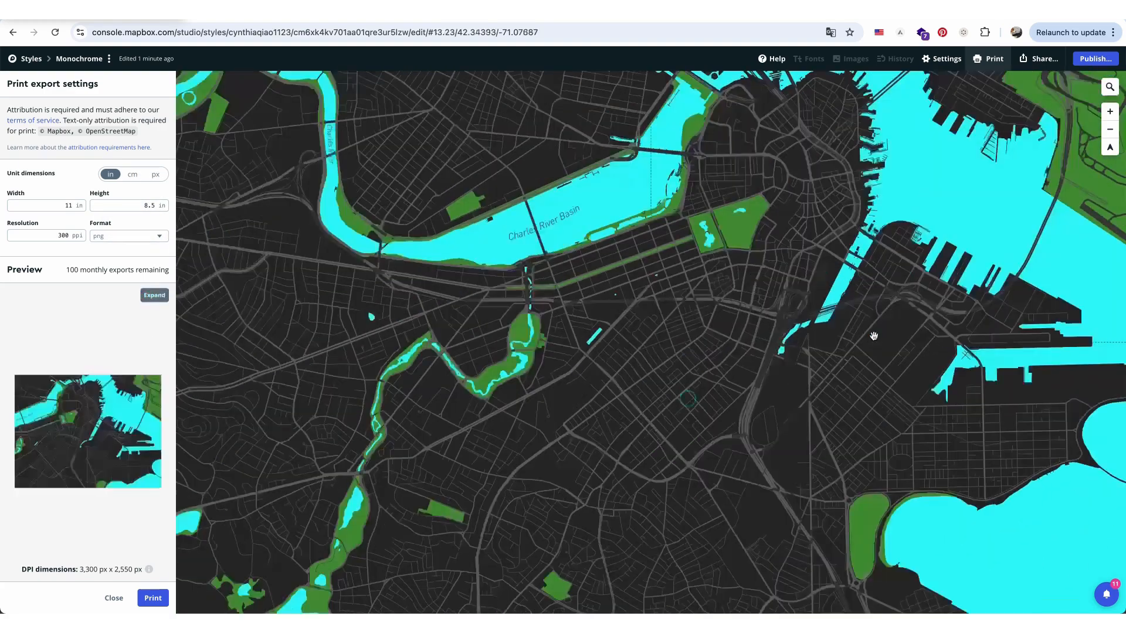
scroll(874, 336, "down", 4)
left_click_drag(888, 369, 766, 259)
left_click_drag(387, 404, 480, 401)
scroll(378, 399, "down", 3)
left_click(155, 601)
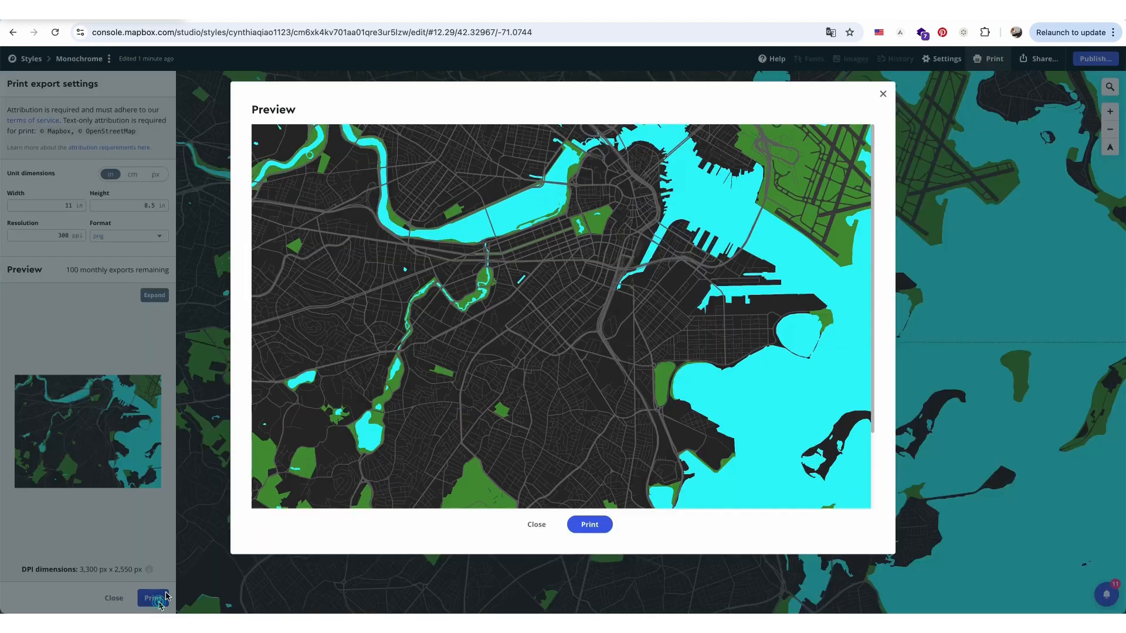
left_click(589, 524)
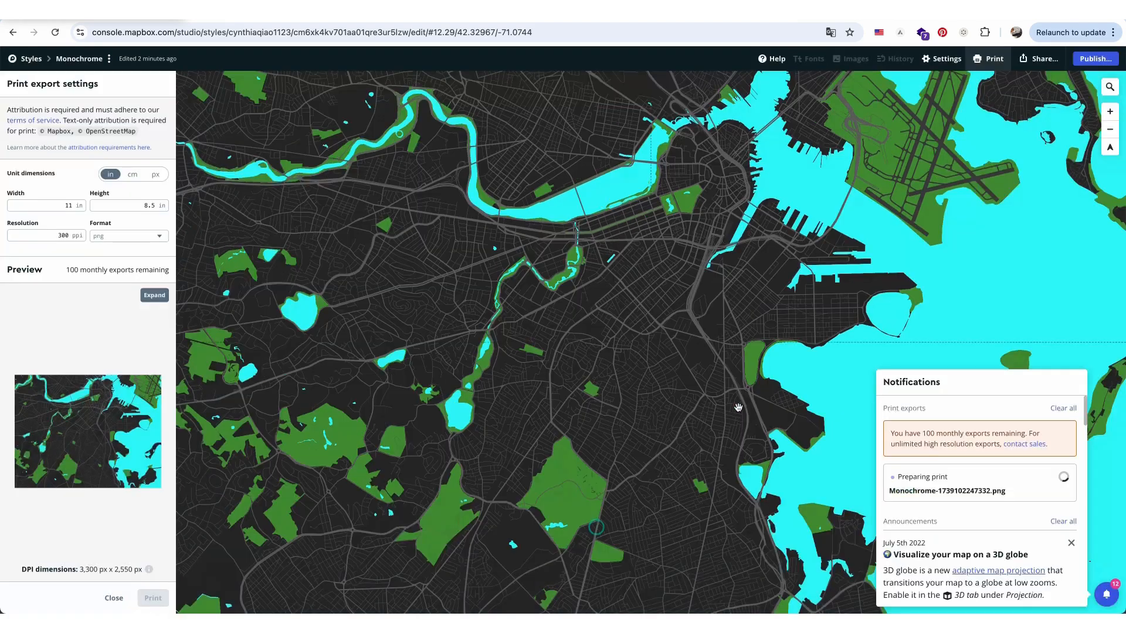
left_click(1074, 263)
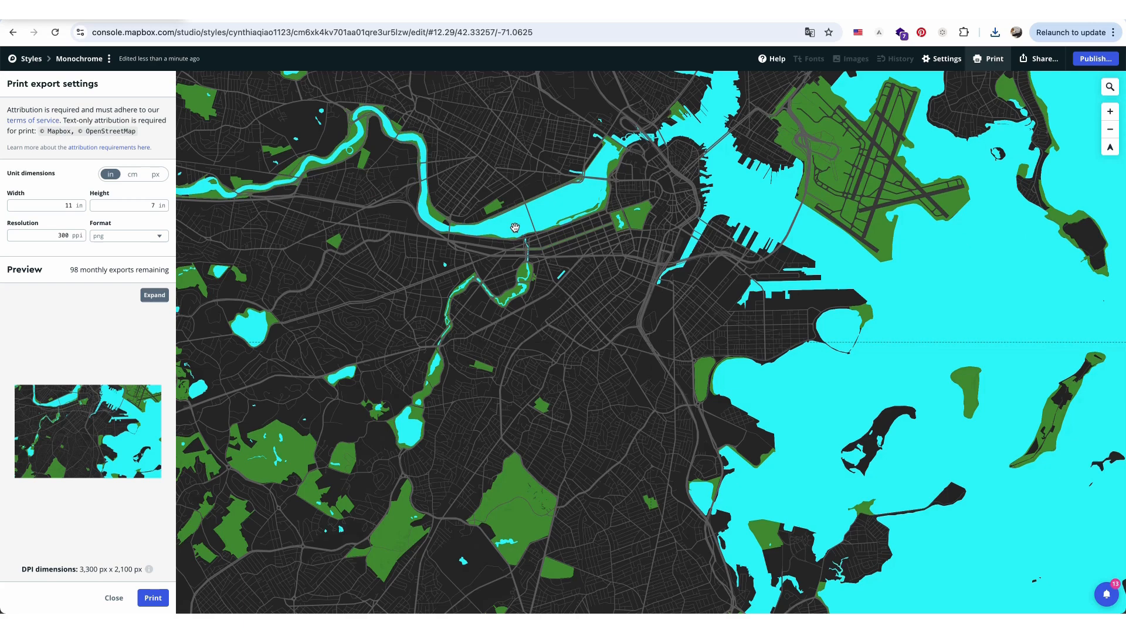
Select the water layer from the Charles River and change its fill colour to a medium blue
left_click(515, 228)
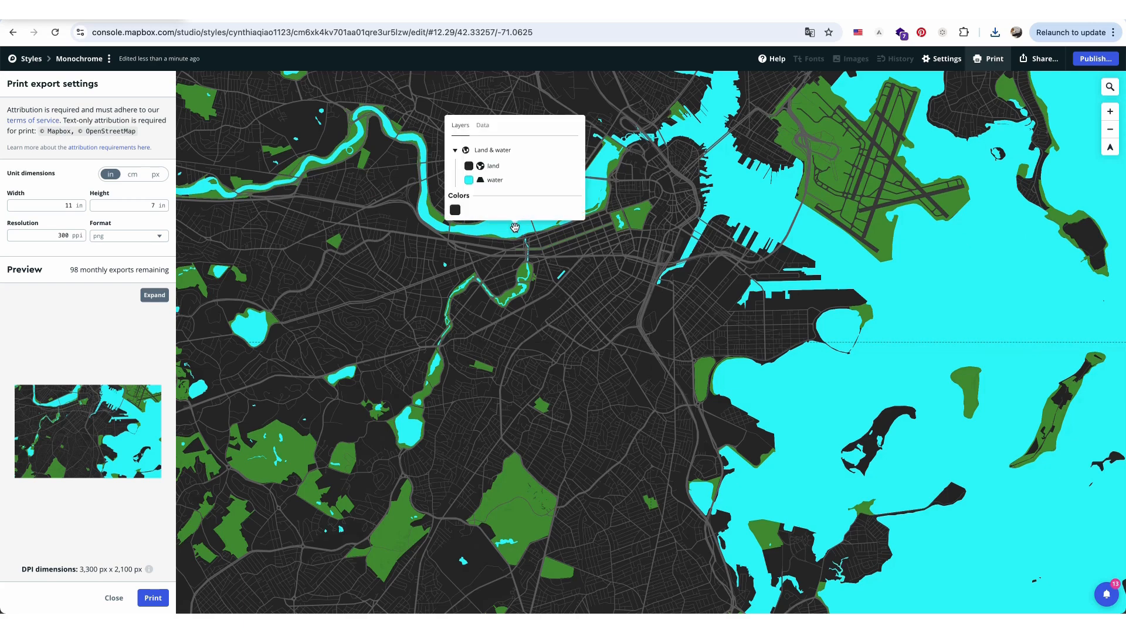
left_click(492, 183)
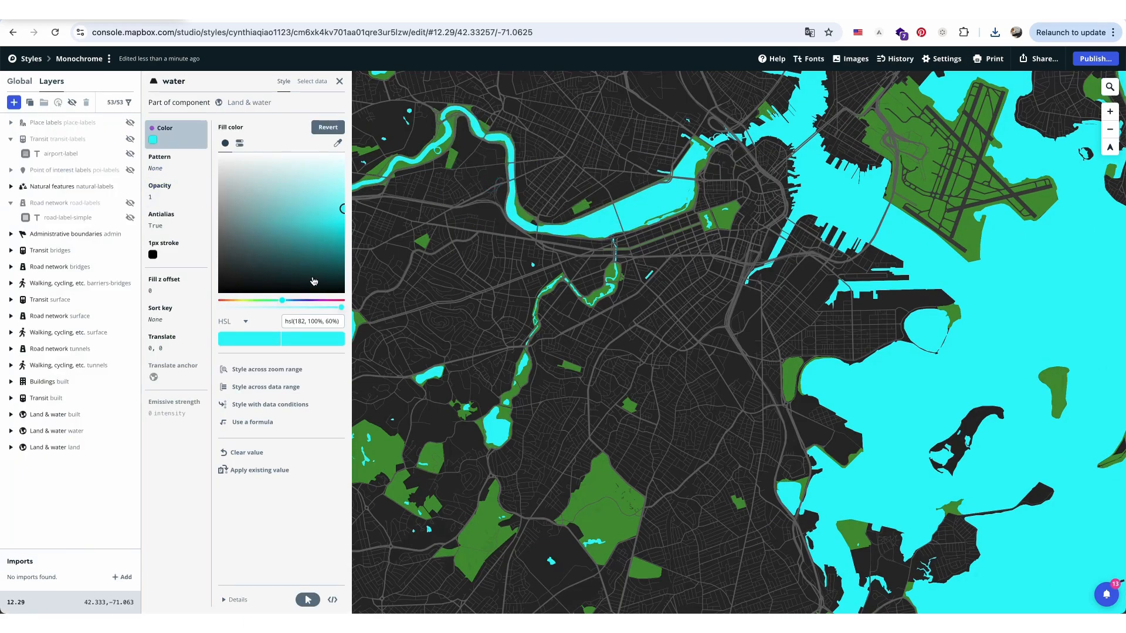
left_click(292, 305)
left_click_drag(322, 191, 323, 177)
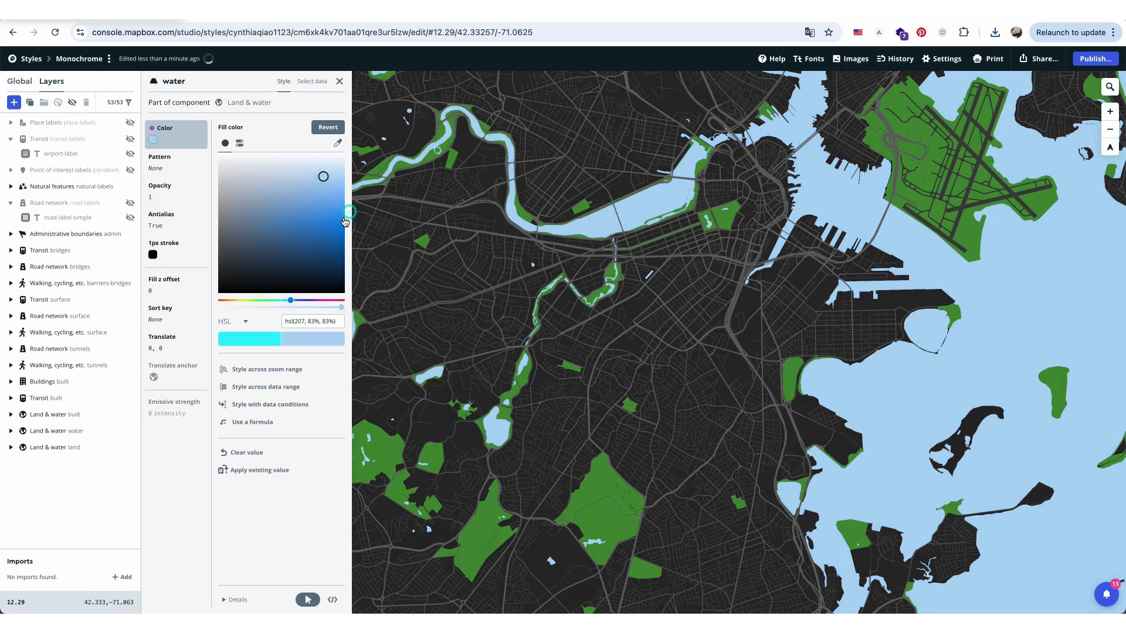
mouse_move(344, 220)
left_mouse_down()
mouse_move(348, 206)
mouse_move(300, 227)
left_mouse_up()
left_click(338, 81)
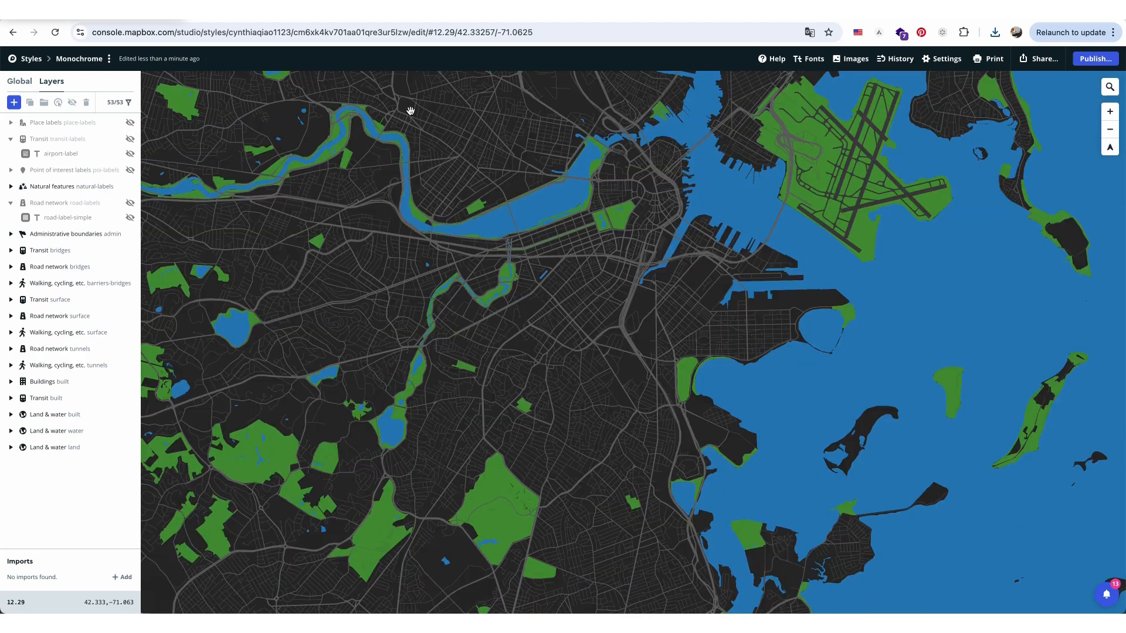
Export the blue-water map for print as an 11 by 7 in PNG at 300 ppi
left_click(992, 57)
left_click(154, 600)
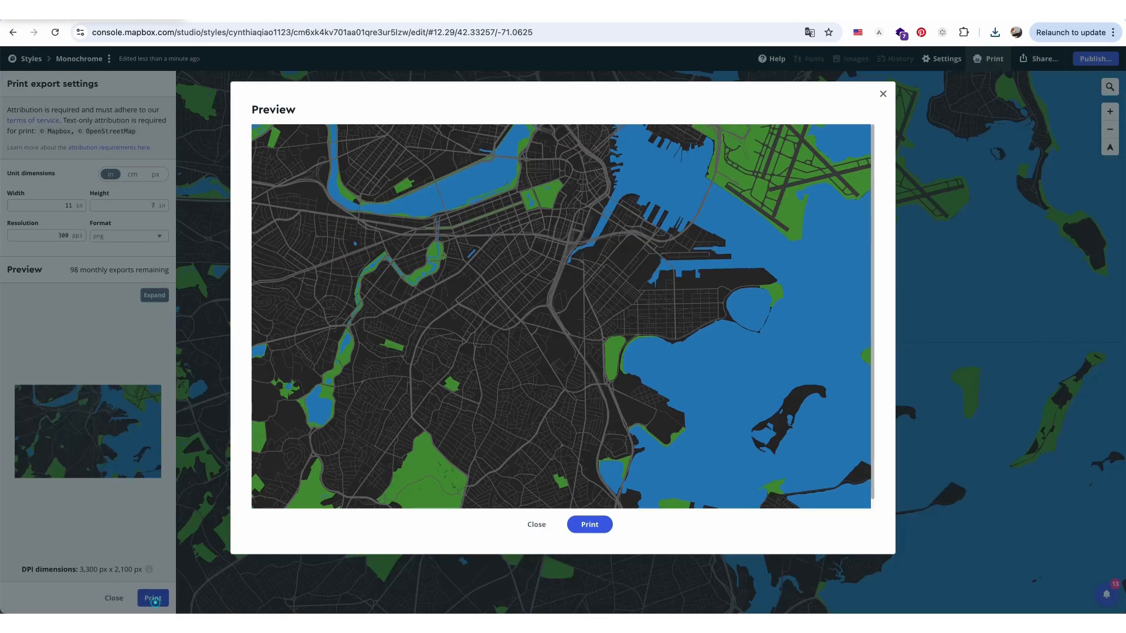
left_click(590, 525)
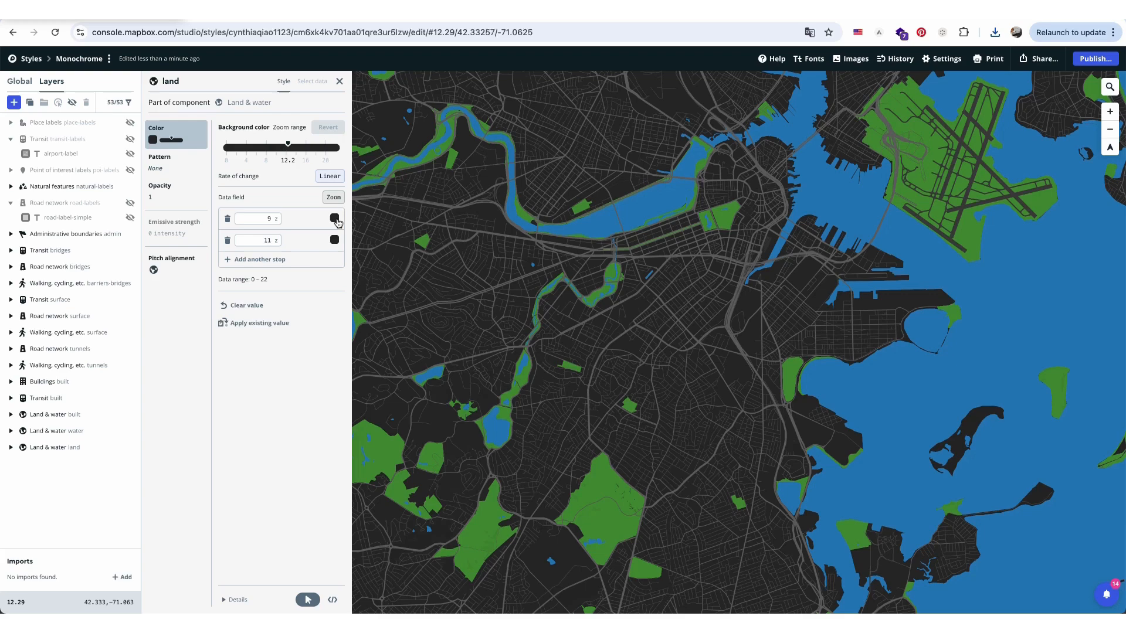
Set the Land & water component's base colour to white with a green hue, hsl(127, 100%, 100%)
scroll(434, 244, "up", 10)
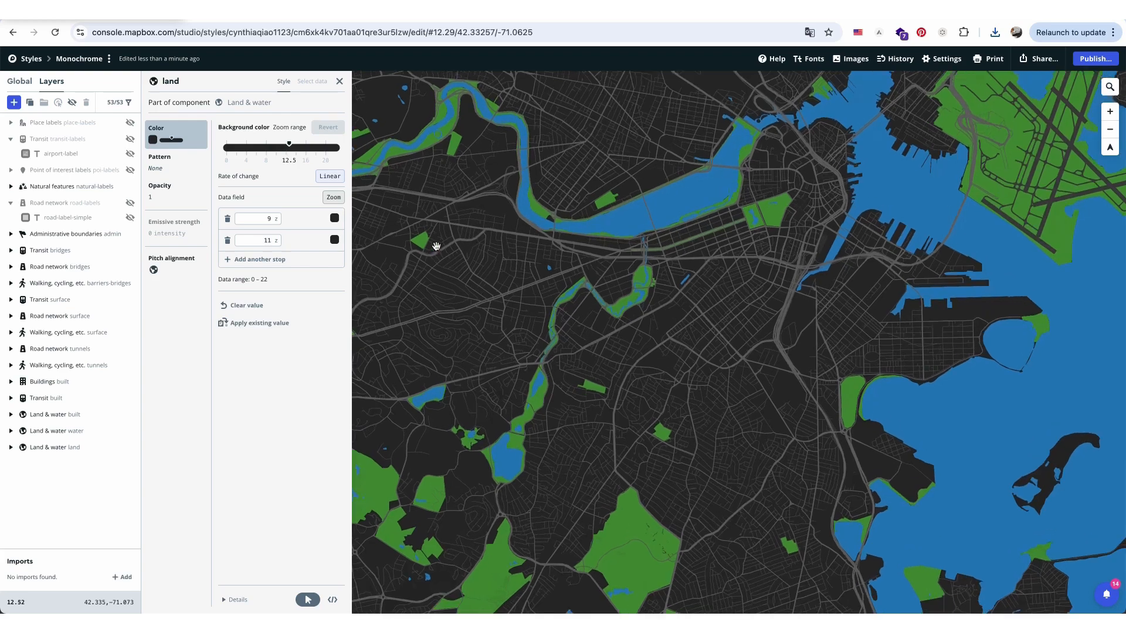
scroll(486, 304, "up", 5)
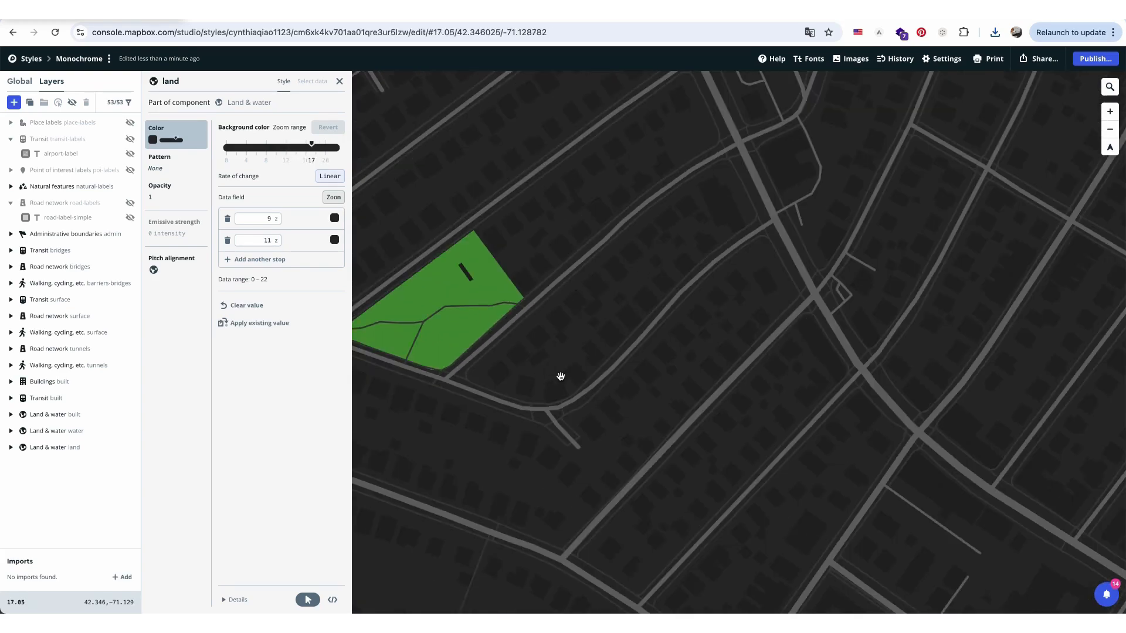
left_click(553, 363)
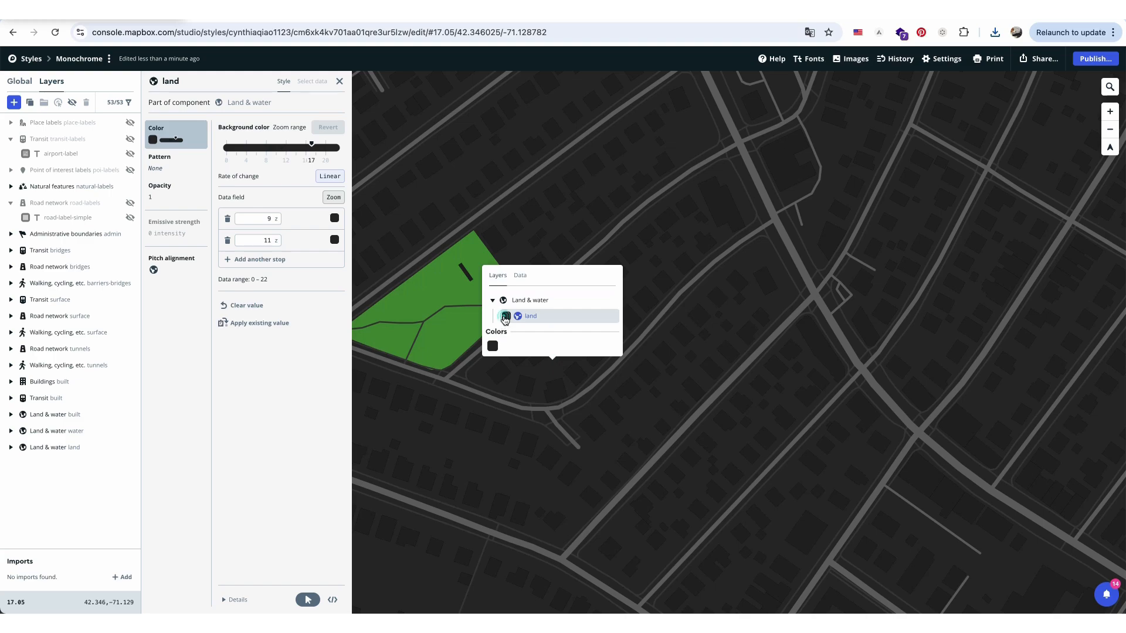
left_click(248, 104)
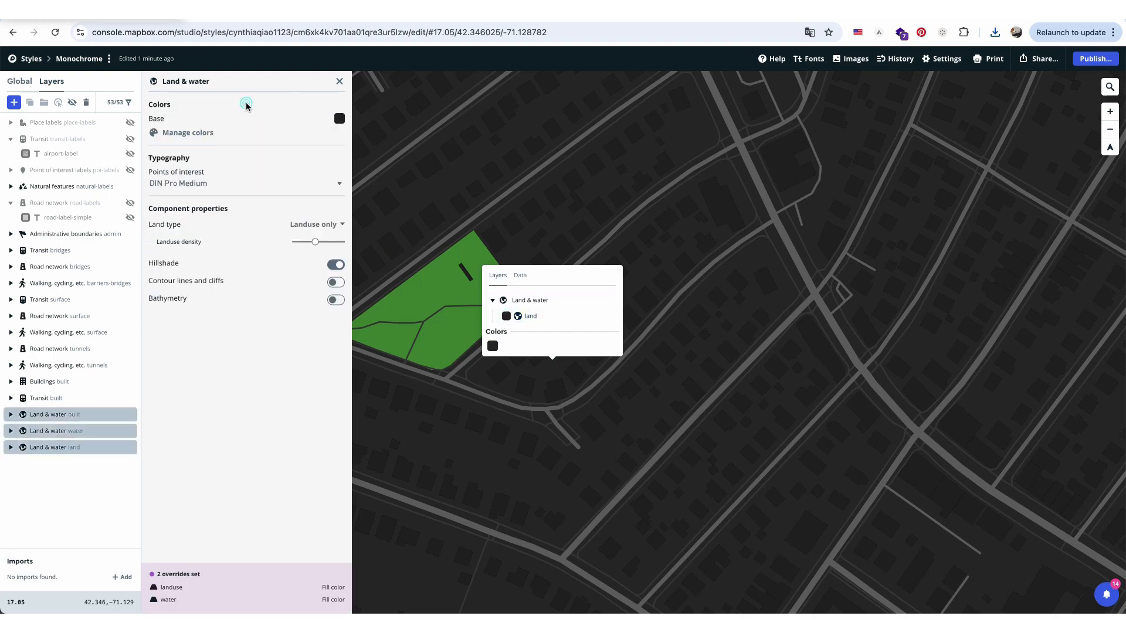
left_click(340, 119)
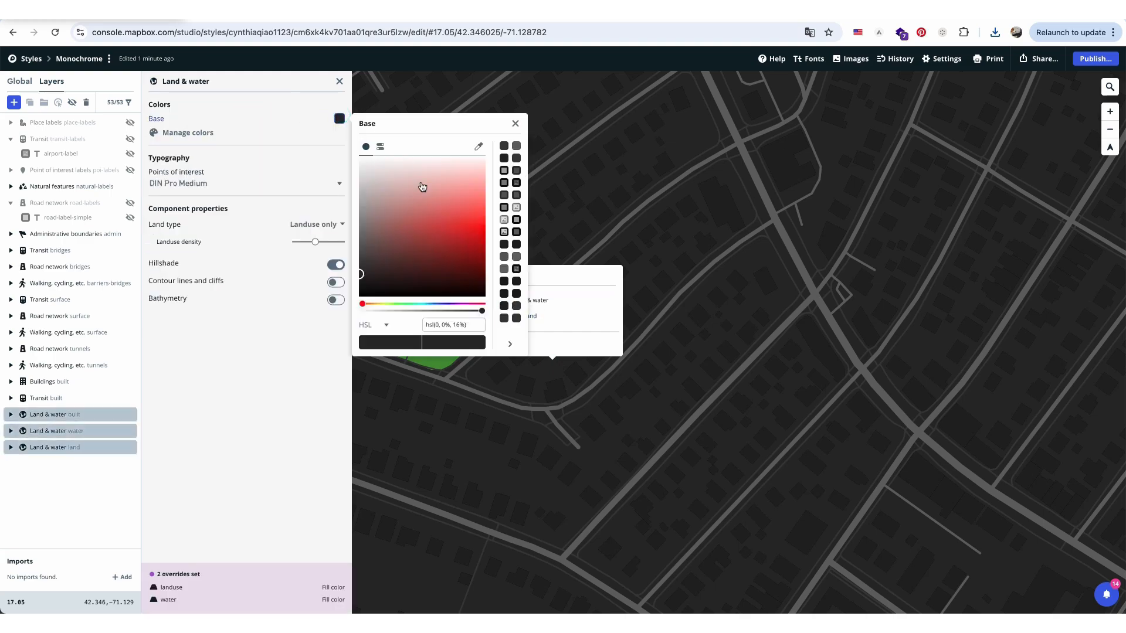
left_click_drag(422, 186, 500, 148)
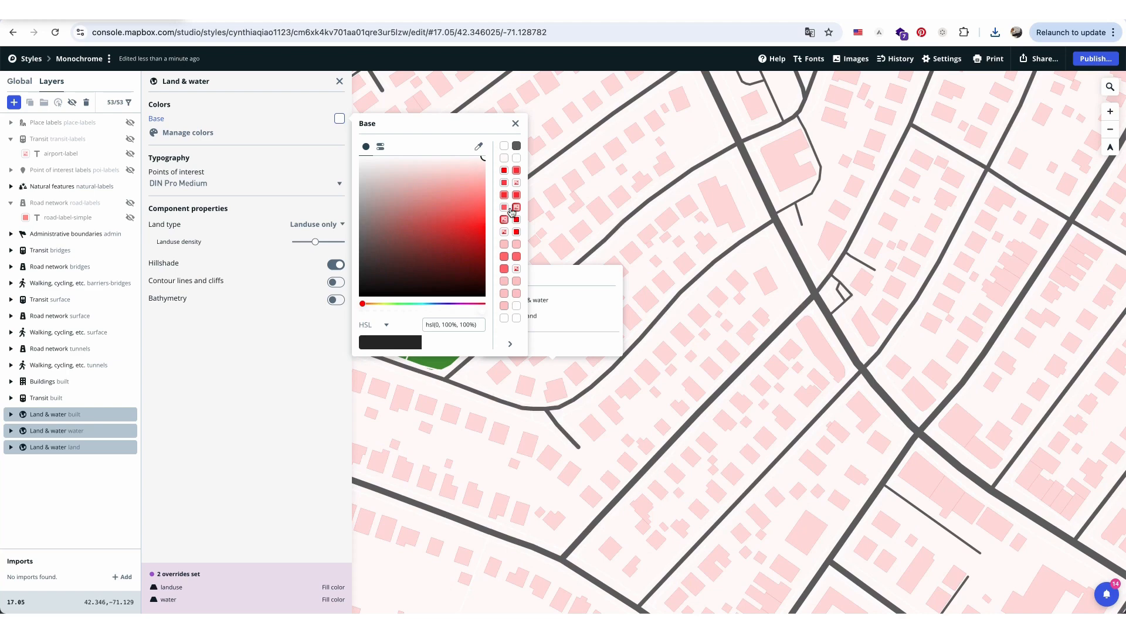
left_click_drag(422, 304, 405, 304)
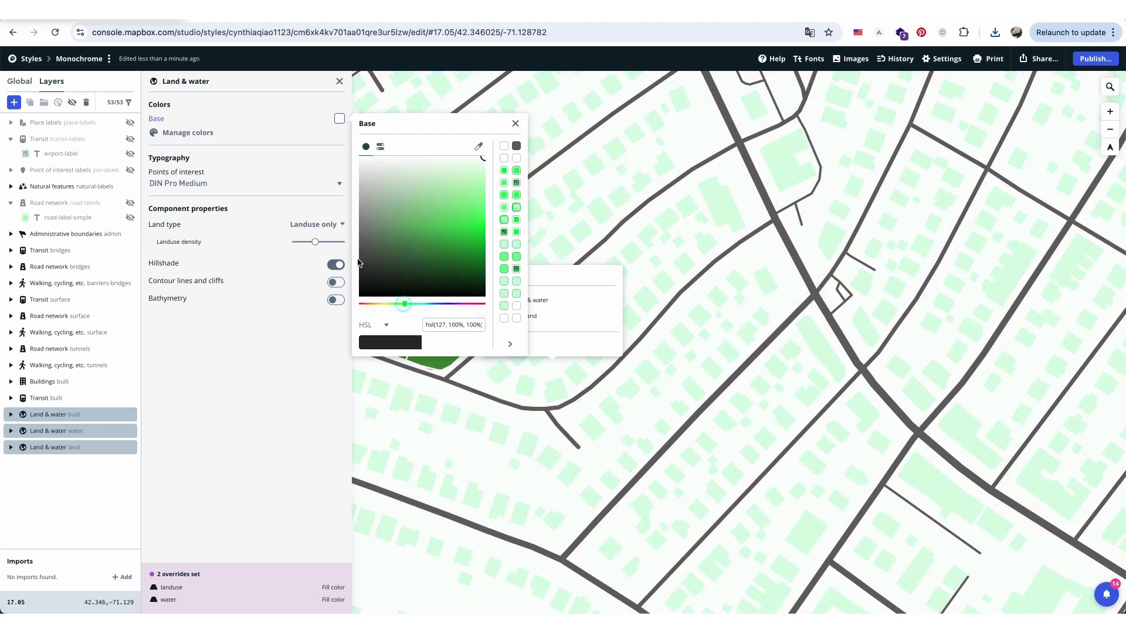
left_click(343, 120)
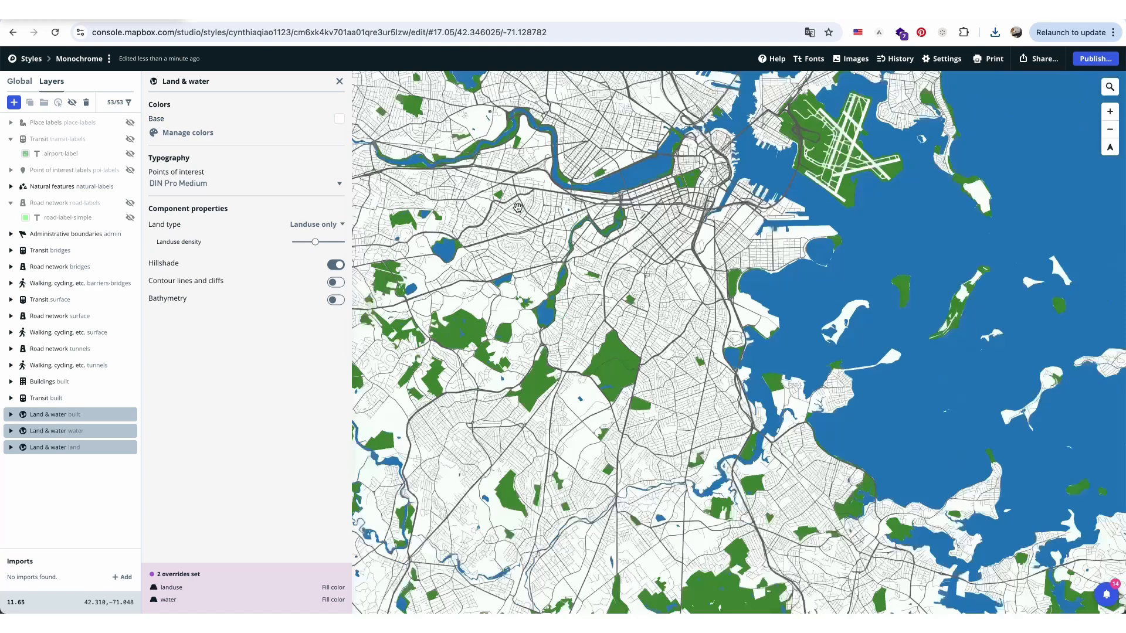
Select the road-simple layer from a city road and set its line colour to light grey, hsl(172, 13%, 83%)
left_click_drag(642, 254, 575, 290)
scroll(777, 287, "up", 2)
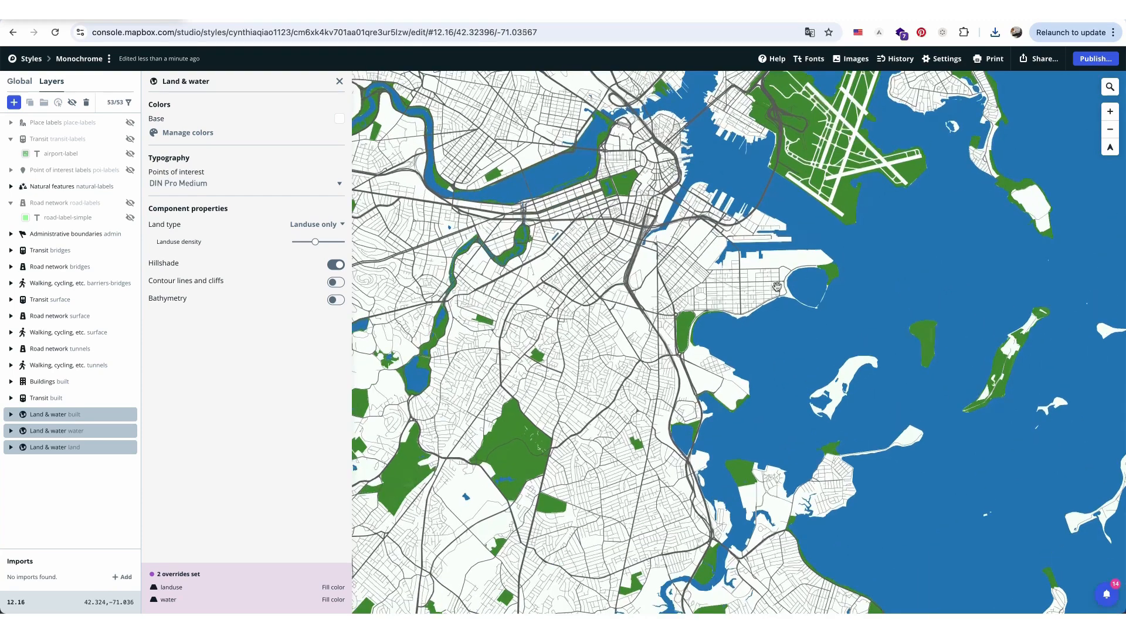
left_click_drag(629, 262, 591, 292)
left_click(591, 300)
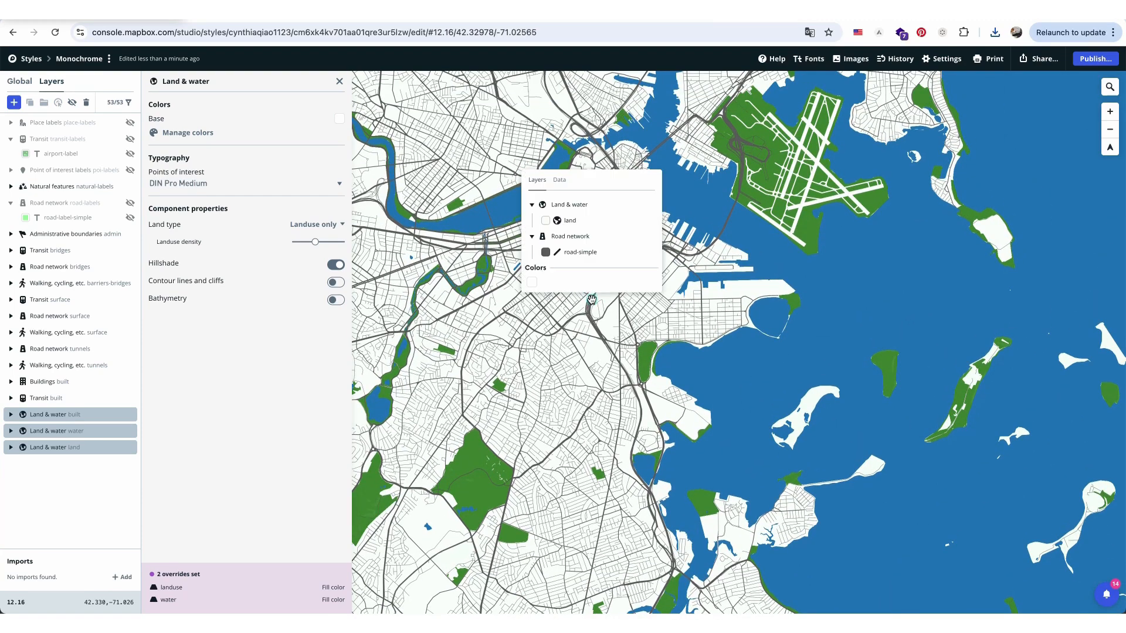
left_click(579, 256)
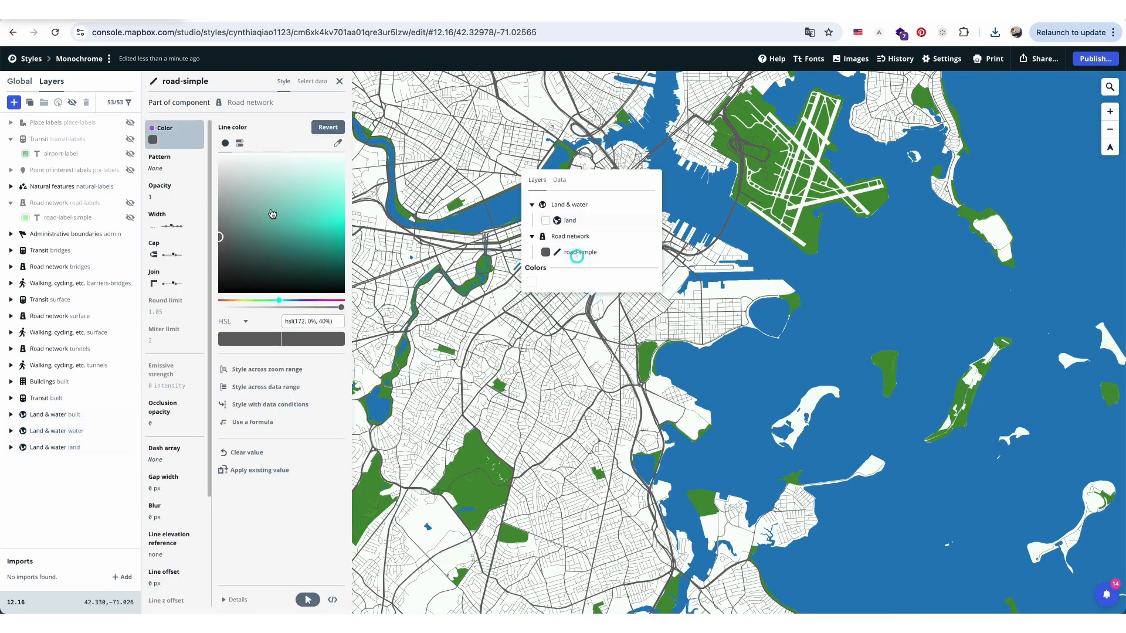
left_click_drag(265, 200, 228, 176)
Select the landuse layer from the airport's green area and set its fill to pale green, hsl(137, 28%, 84%)
left_click(808, 232)
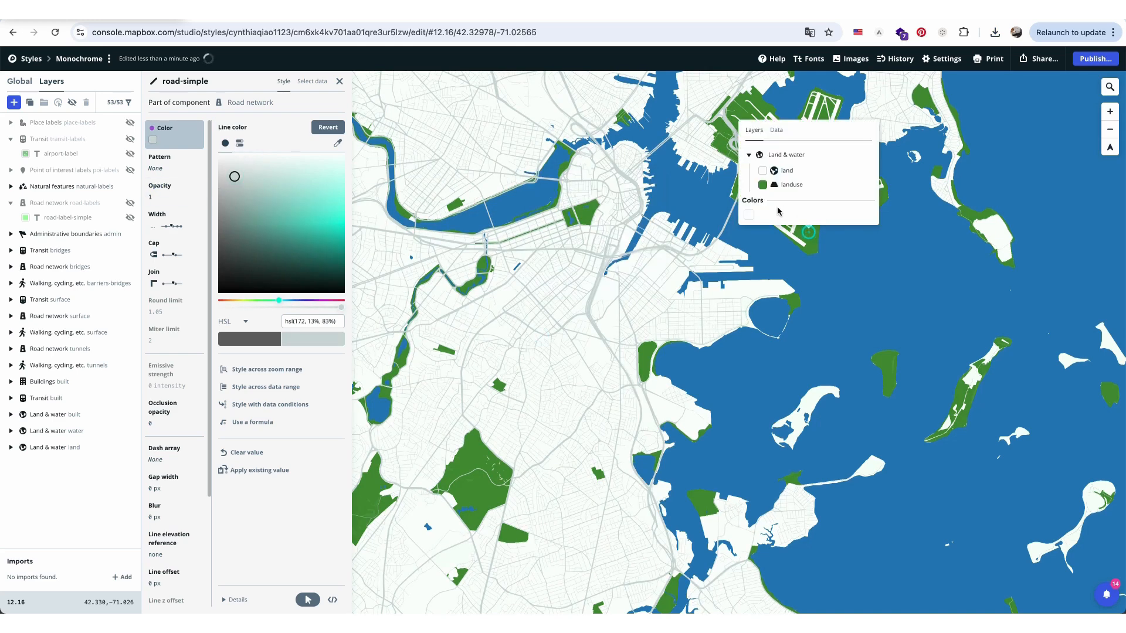
left_click(791, 185)
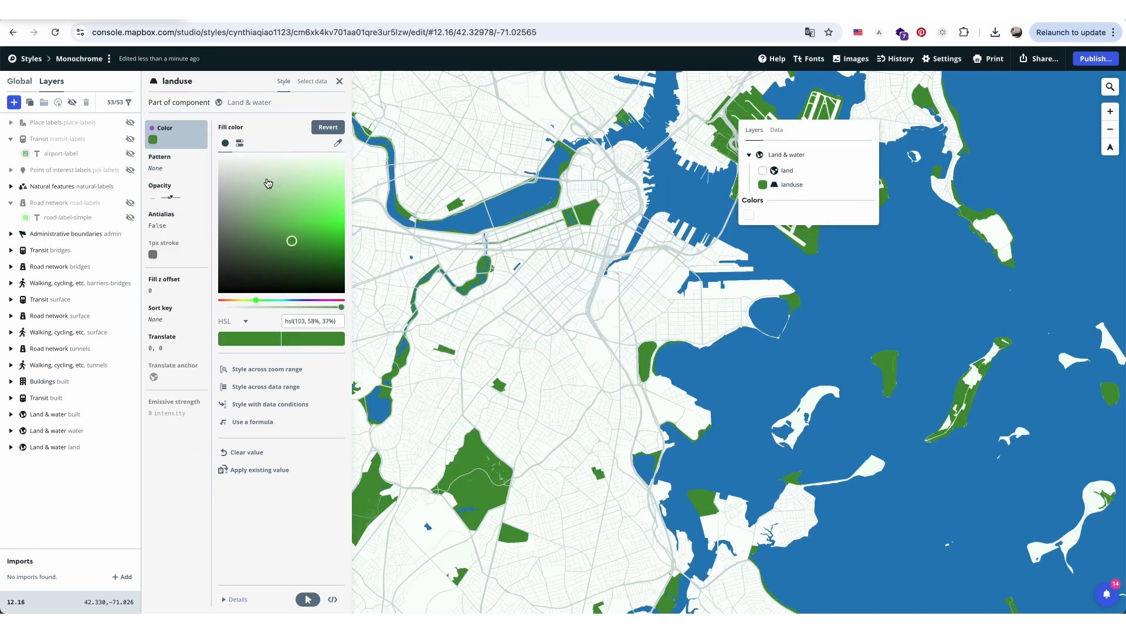
left_click(266, 299)
left_click(254, 188)
left_click(533, 292)
left_click(254, 176)
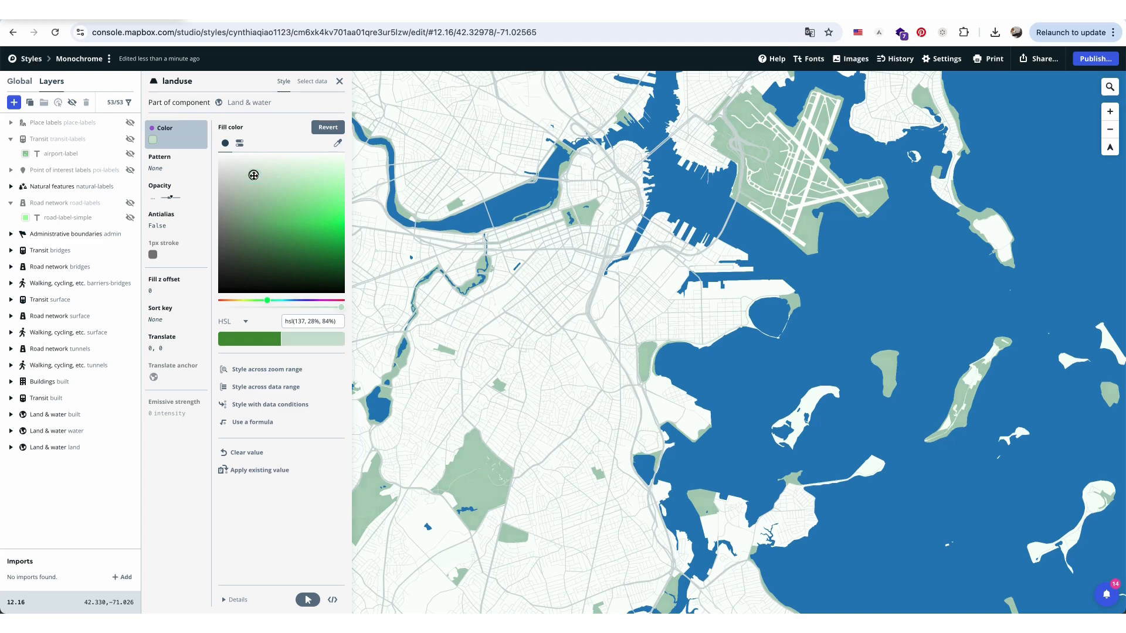
Select the water layer from the Charles River and change its fill colour to a muted teal
left_click(503, 222)
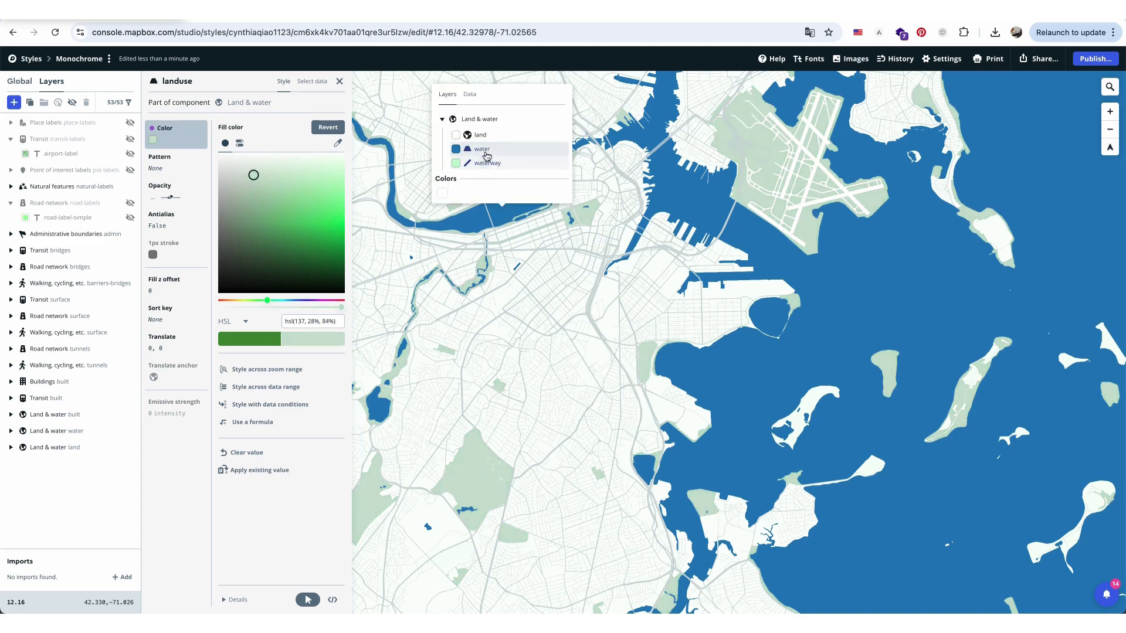
left_click(479, 148)
left_click(285, 301)
left_click(280, 175)
left_click(266, 196)
left_click(277, 300)
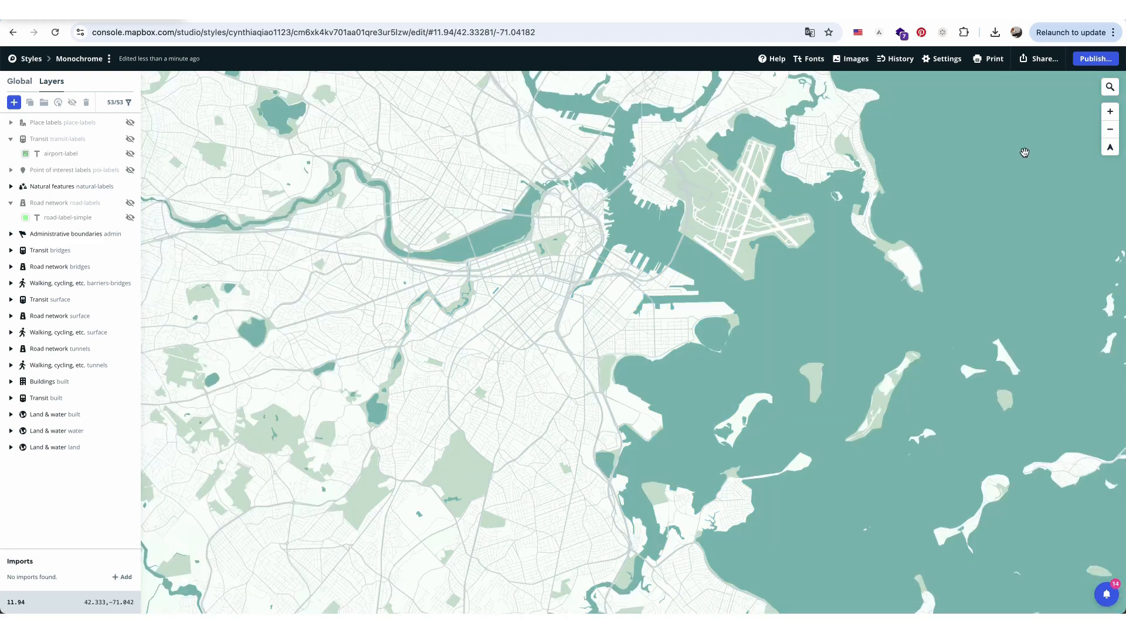
Export the light teal-and-green map for print as an 11 by 7 in PNG at 300 ppi
left_click(988, 59)
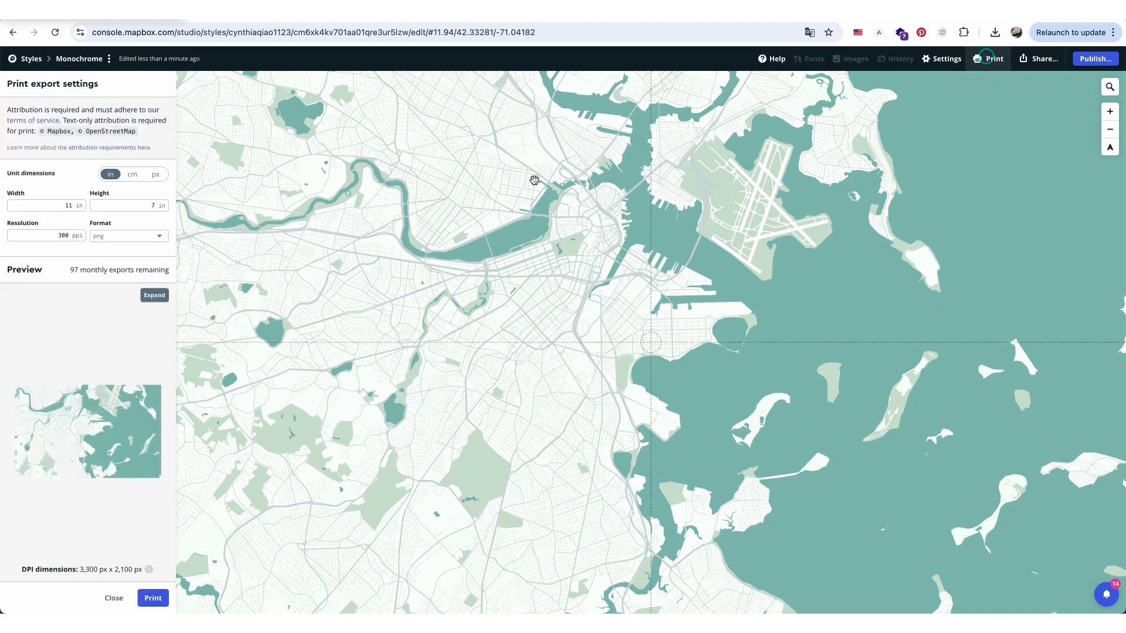
scroll(502, 344, "up", 10)
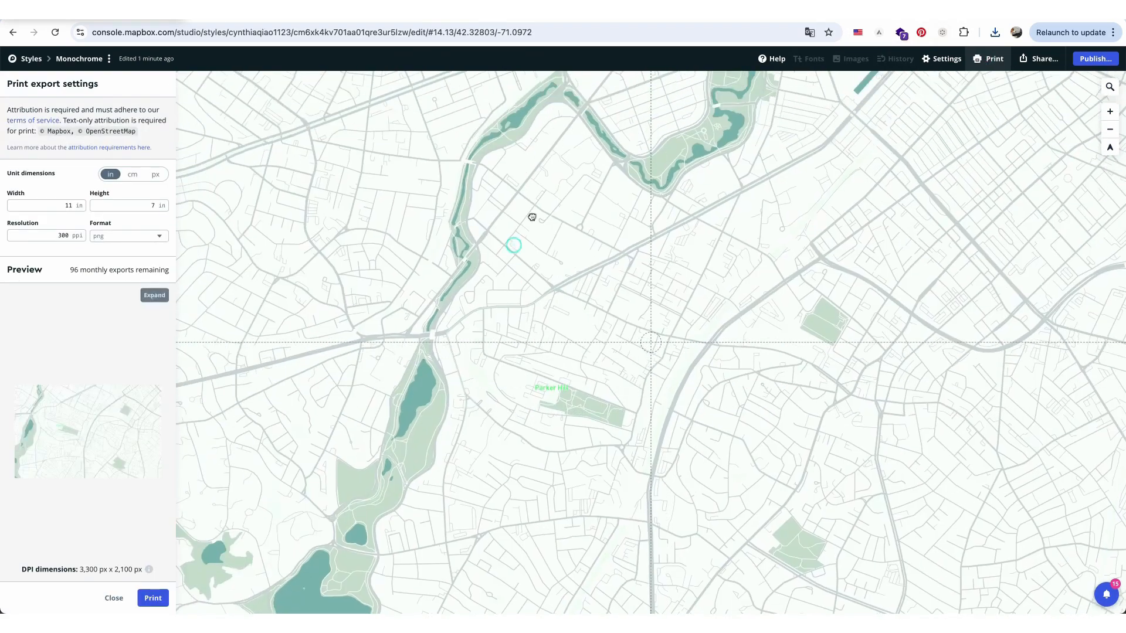
Select the building layer from a city block and set its fill colour to light grey, hsl(127, 0%, 80%)
scroll(533, 245, "up", 9)
left_click(555, 289)
left_click(535, 206)
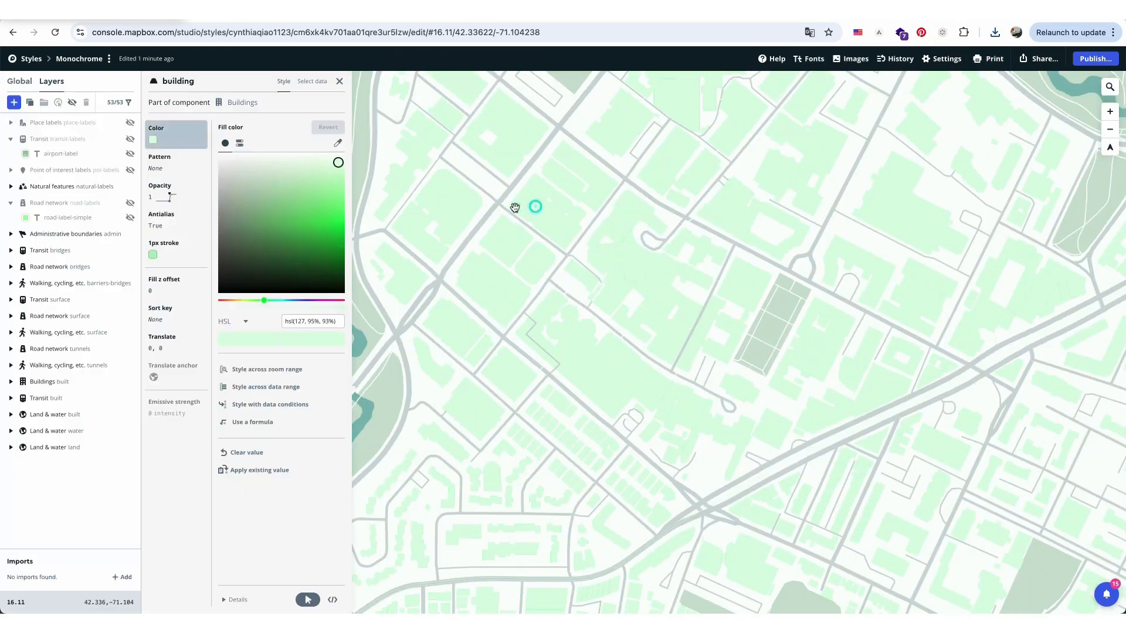
left_click_drag(270, 206, 201, 183)
scroll(598, 261, "down", 4)
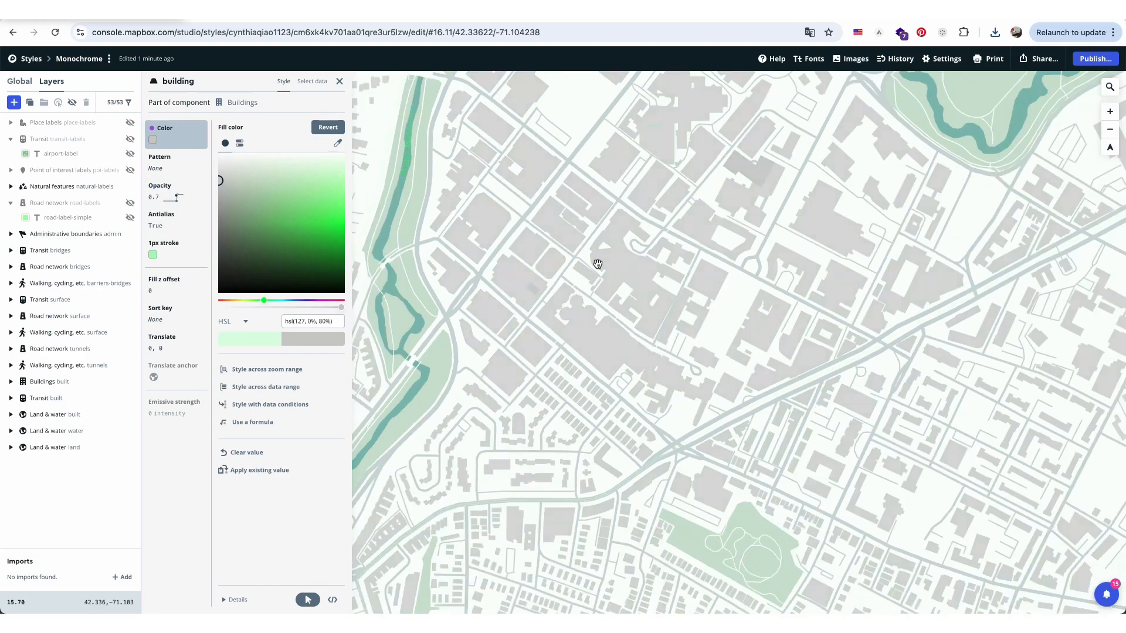
left_click_drag(625, 266, 756, 231)
Darken the building layer's fill colour to hsl(127, 0%, 42%) and check it at several zoom levels
left_click_drag(220, 181, 206, 237)
left_click_drag(563, 220, 620, 282)
scroll(639, 262, "up", 1)
scroll(572, 299, "down", 3)
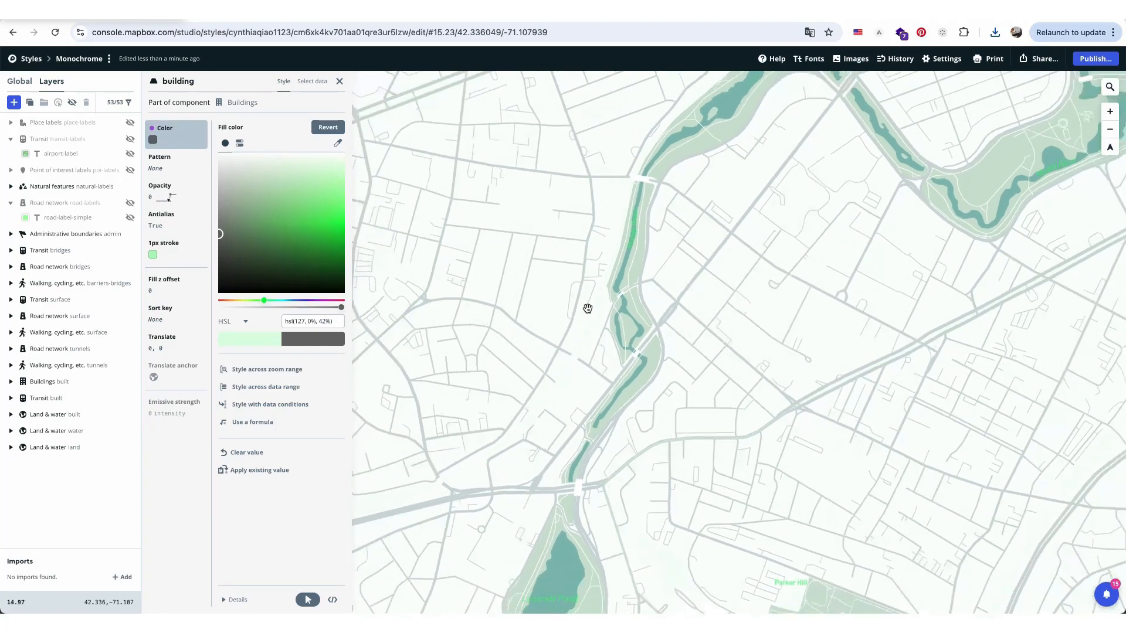
scroll(589, 257, "up", 4)
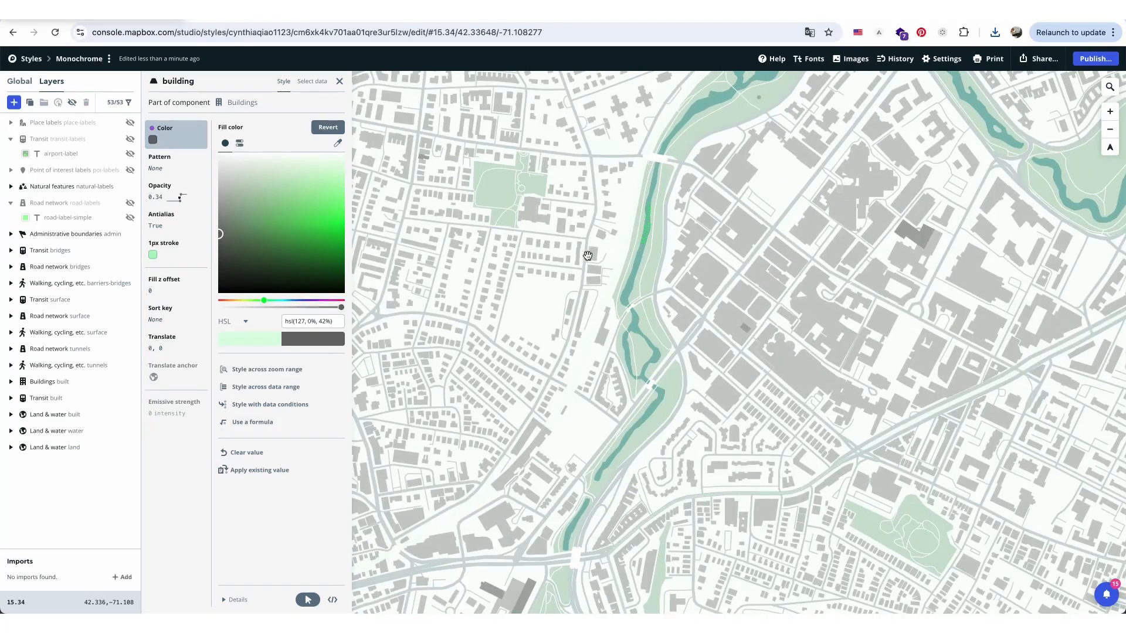
Export the light map with darkened buildings for print as an 11 by 7 in PNG at 300 ppi
left_click(578, 531)
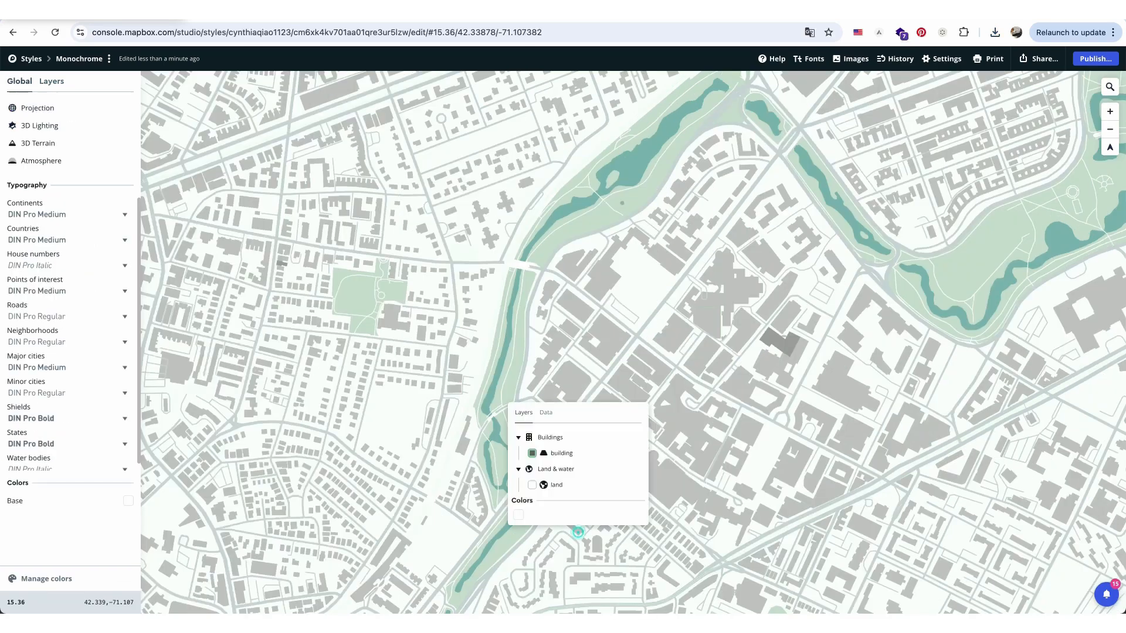
left_click(987, 57)
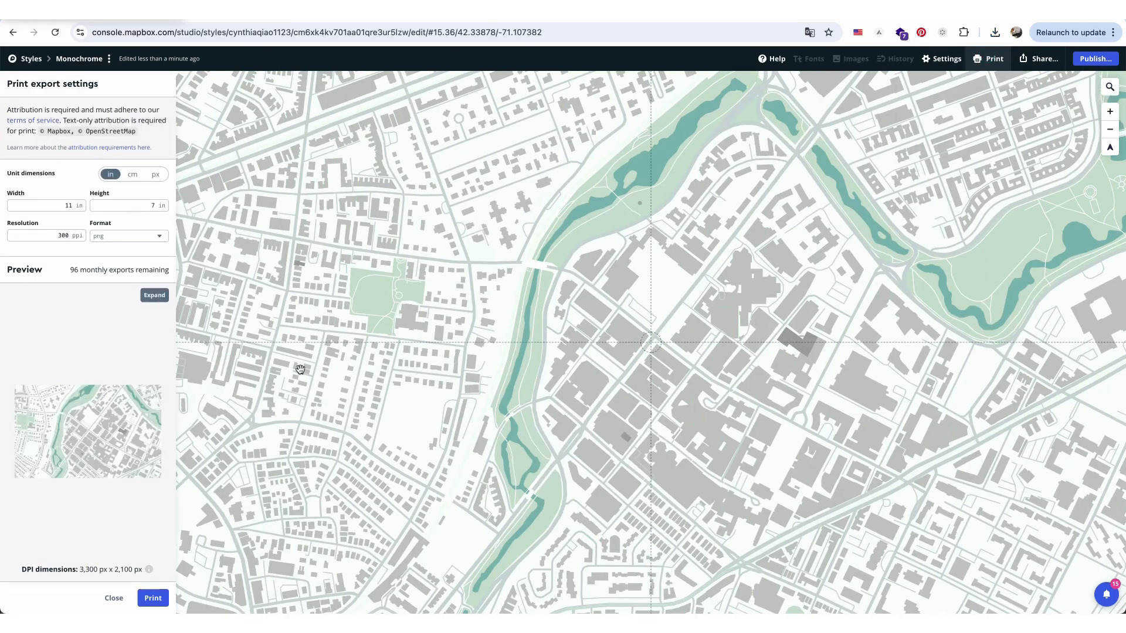
left_click(159, 601)
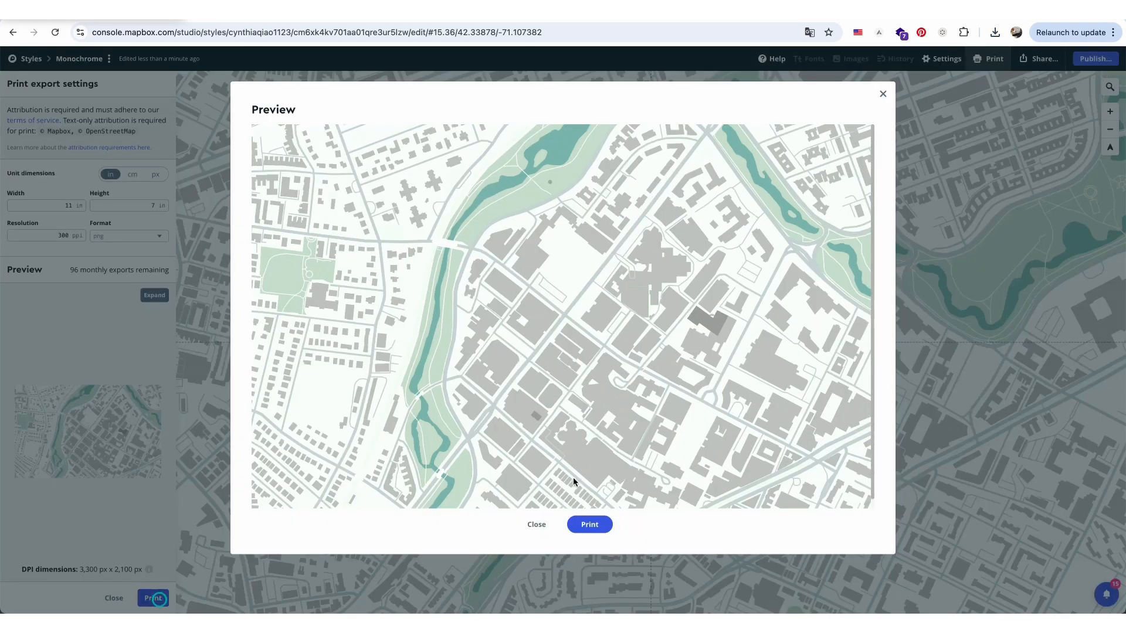
left_click(589, 525)
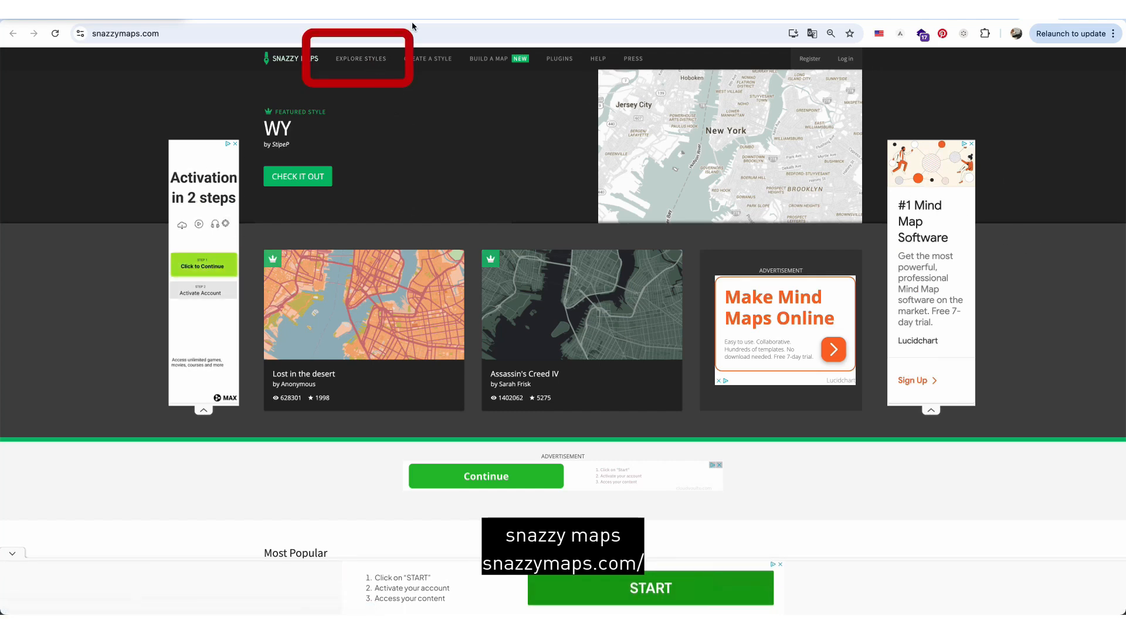
Switch to Snazzy Maps, browse the first pages of community map styles and open the Nolli map style
left_click(355, 58)
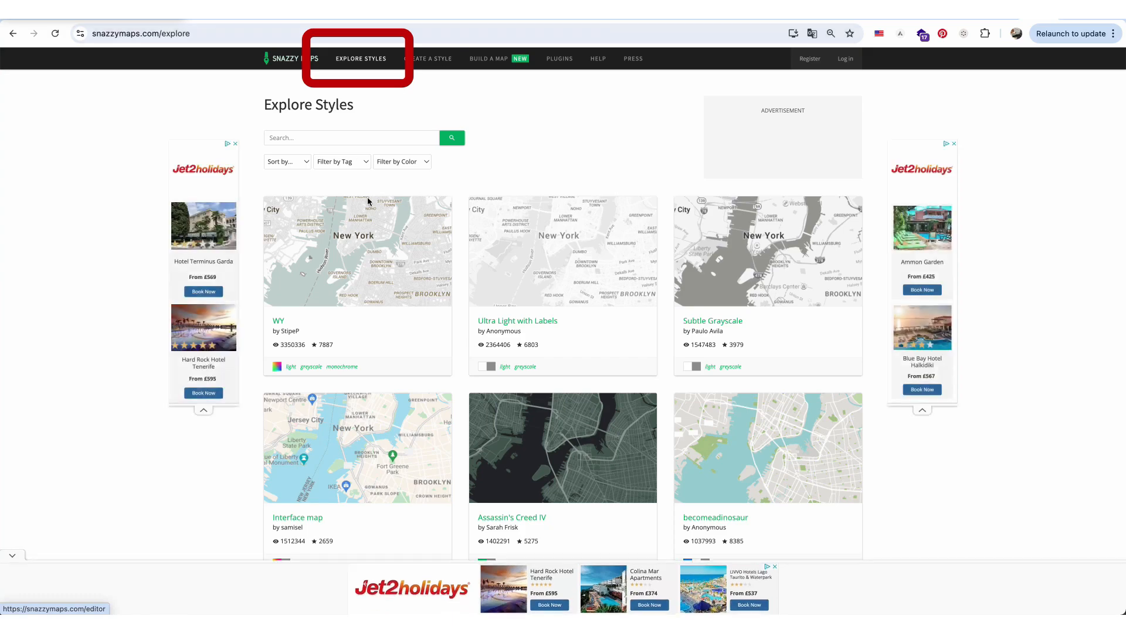
scroll(399, 340, "down", 3)
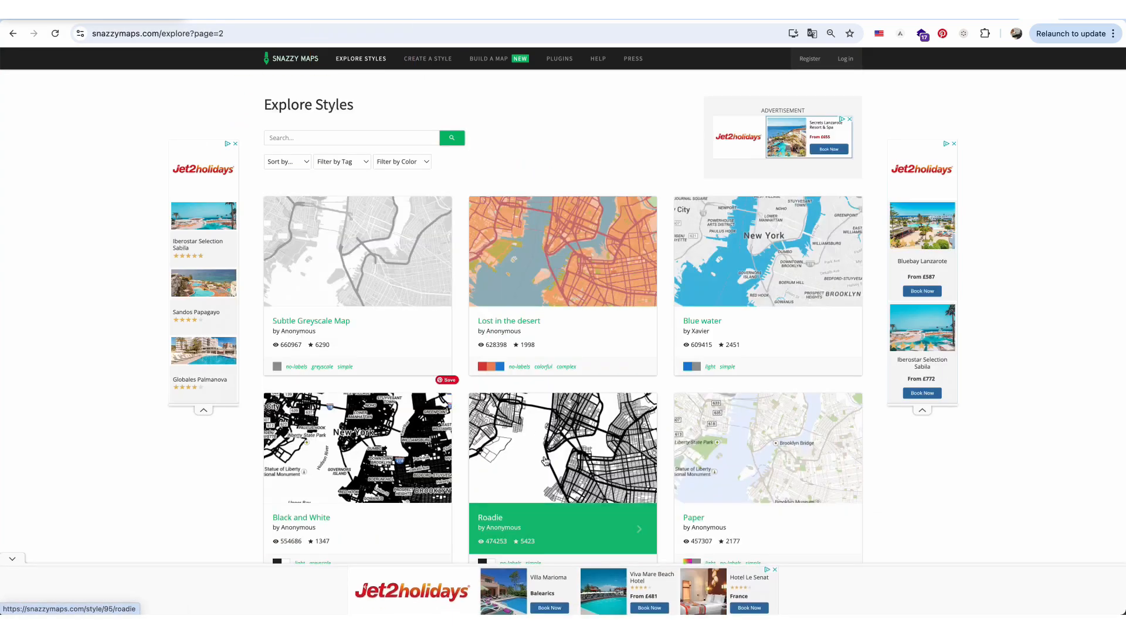
scroll(469, 352, "down", 3)
scroll(545, 461, "down", 3)
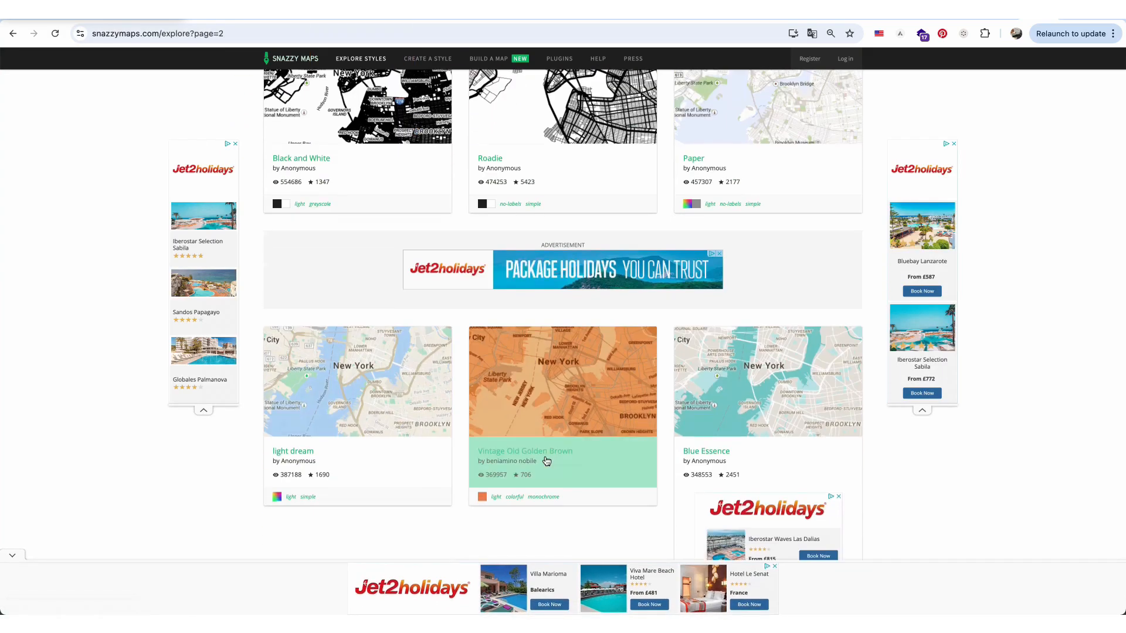
scroll(545, 461, "down", 5)
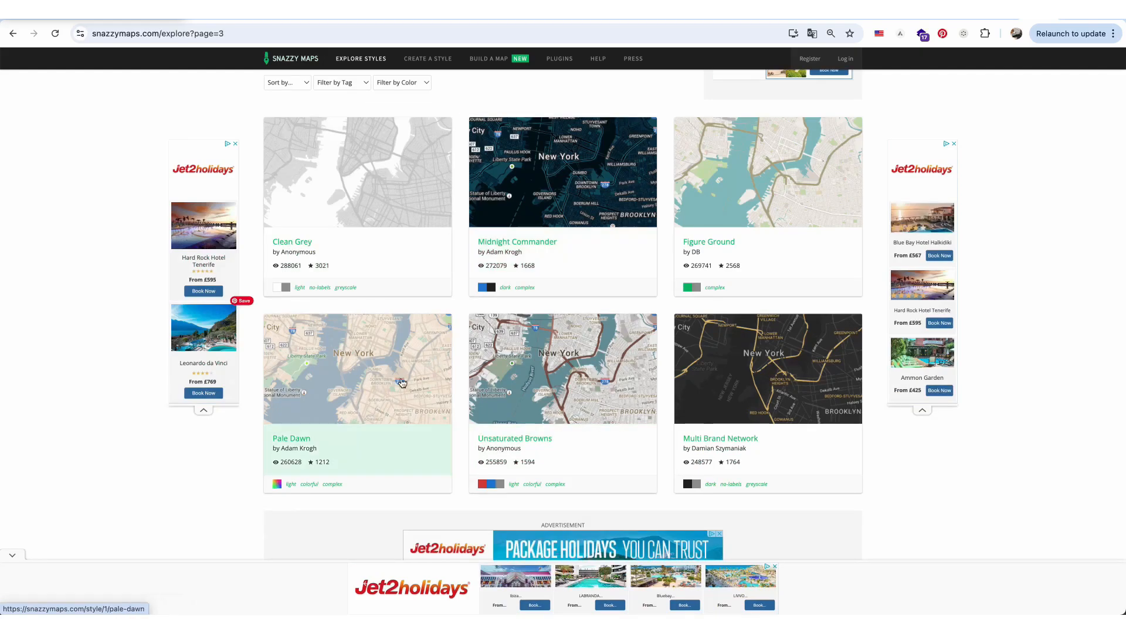
scroll(401, 382, "down", 6)
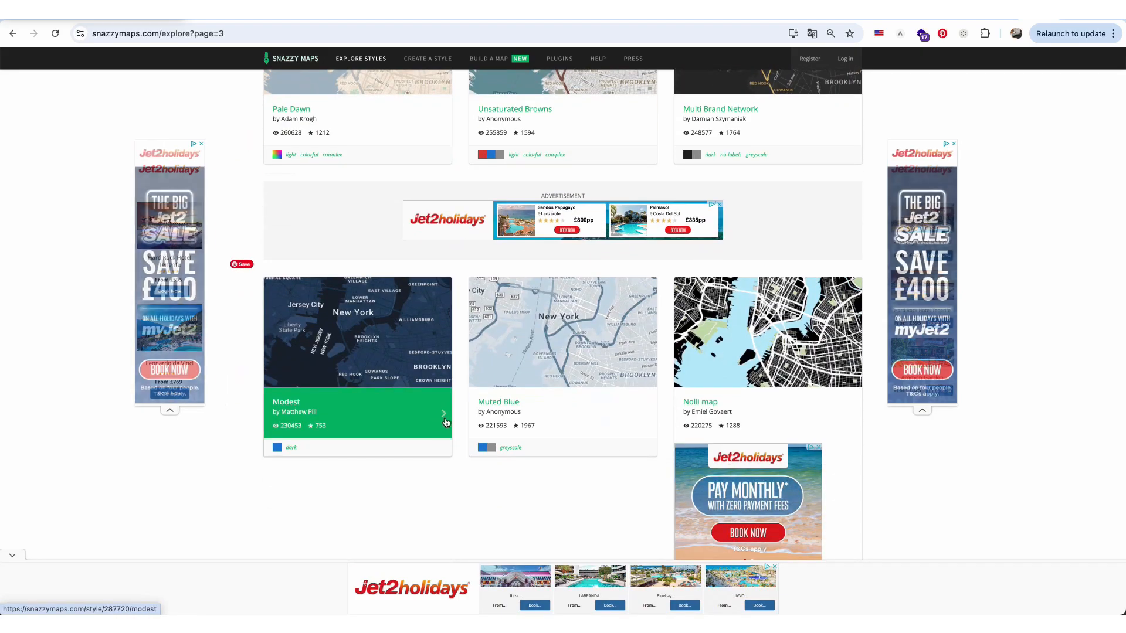
left_click(844, 417)
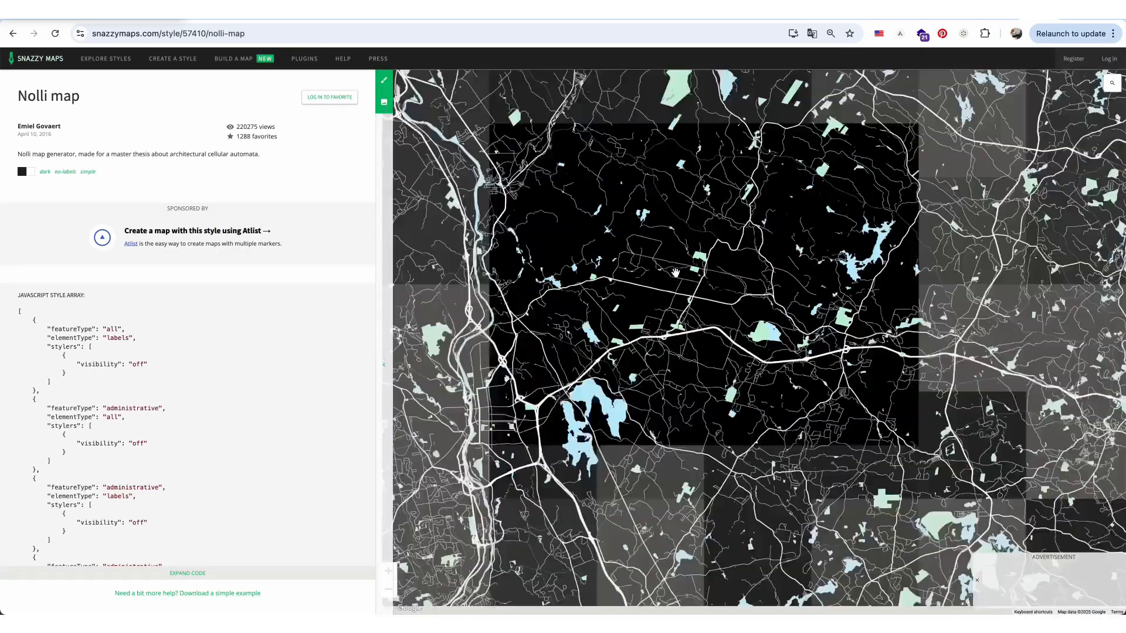
Download a Nolli map image of central Boston at 1000 by 484 px with a 2x scale factor
scroll(676, 272, "down", 5)
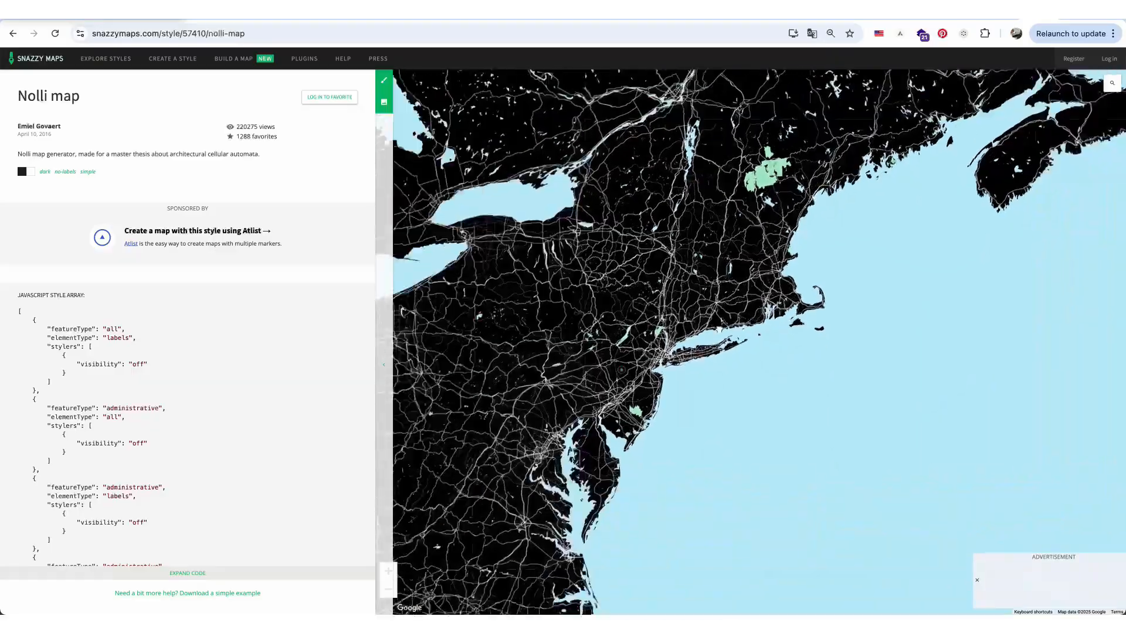
scroll(749, 310, "up", 5)
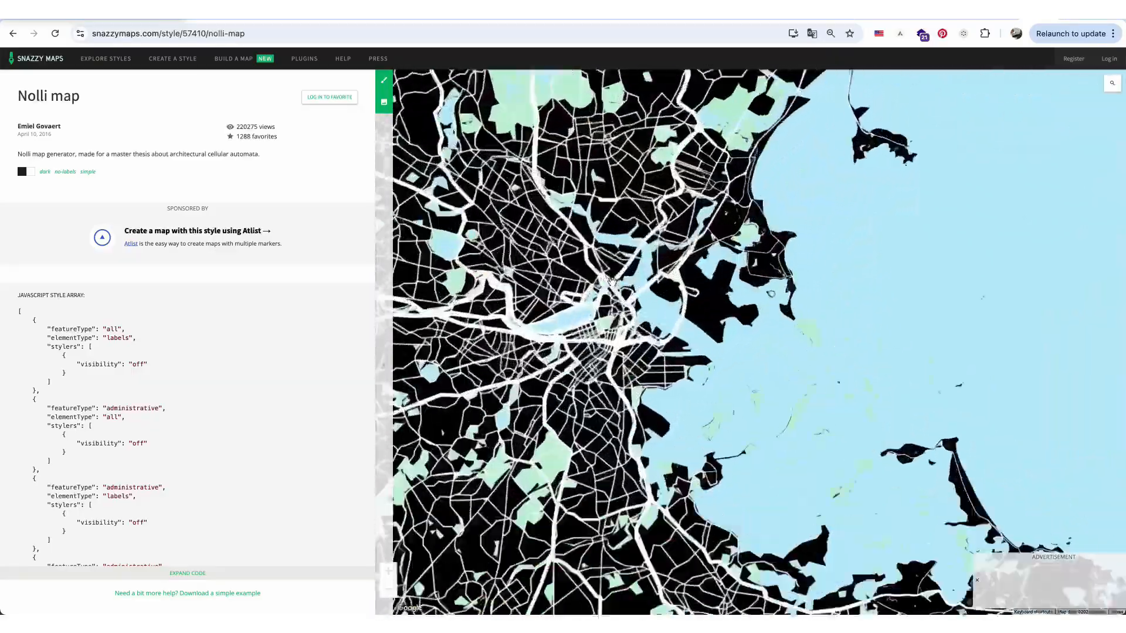
scroll(610, 282, "up", 4)
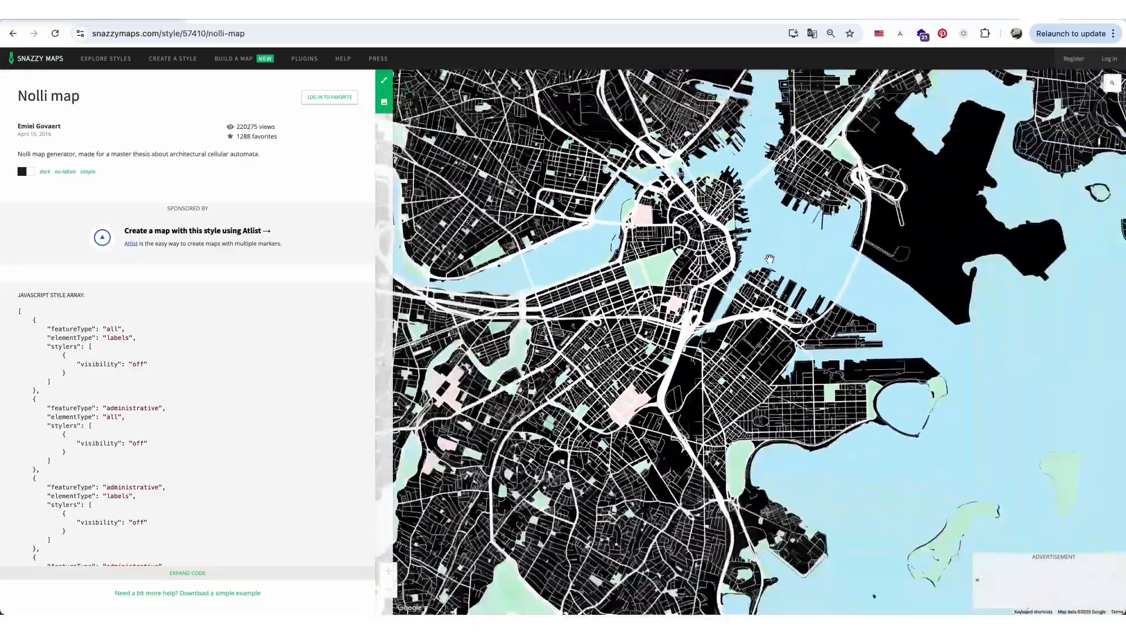
scroll(769, 258, "down", 2)
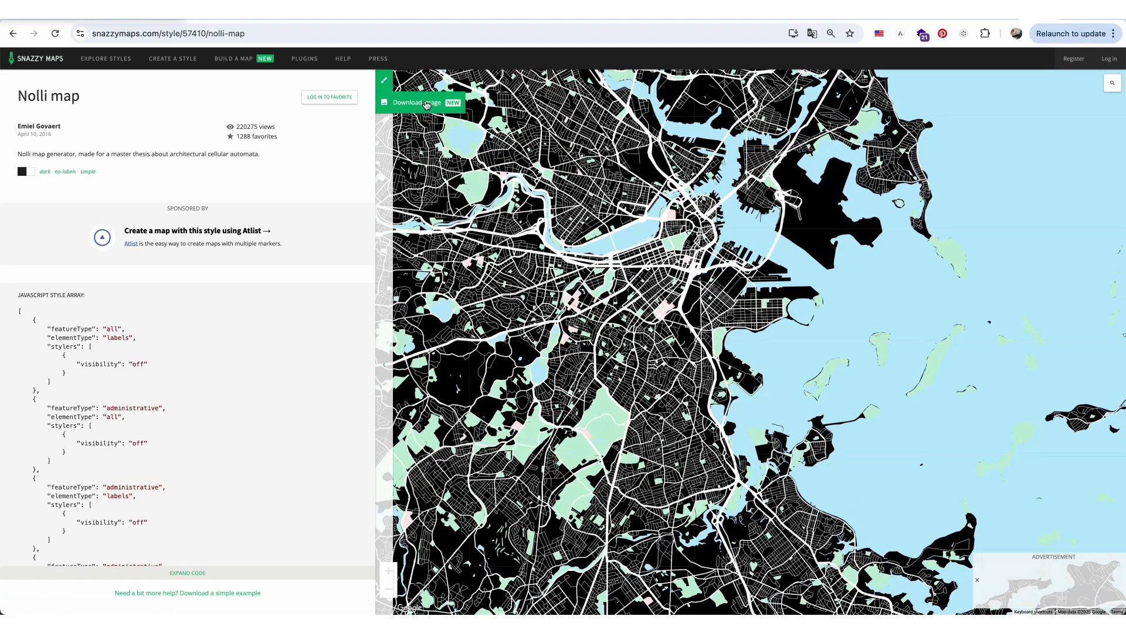
left_click(384, 102)
left_click_drag(152, 183, 304, 187)
mouse_move(155, 200)
left_mouse_down()
mouse_move(268, 201)
mouse_move(150, 200)
left_mouse_up()
left_click_drag(747, 328, 821, 404)
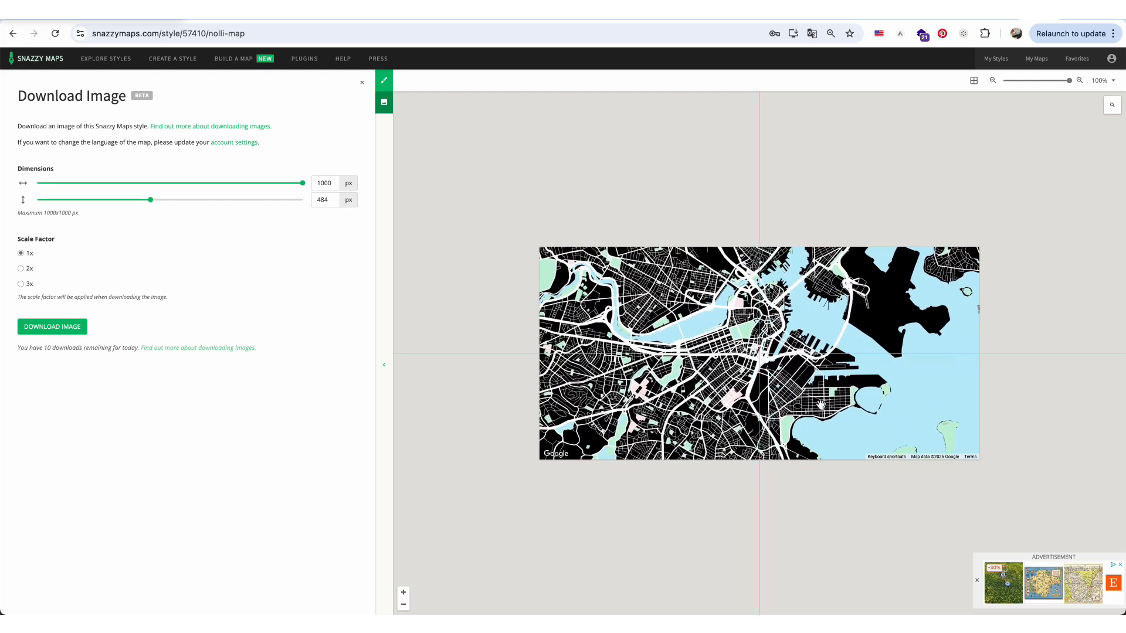
left_click(23, 269)
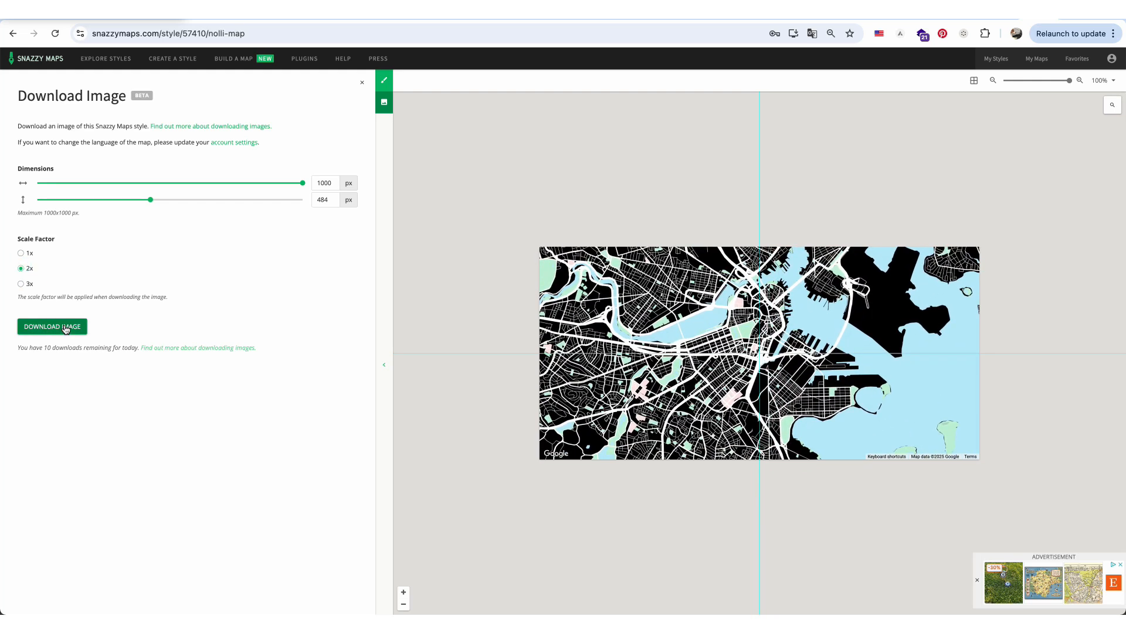
left_click(65, 330)
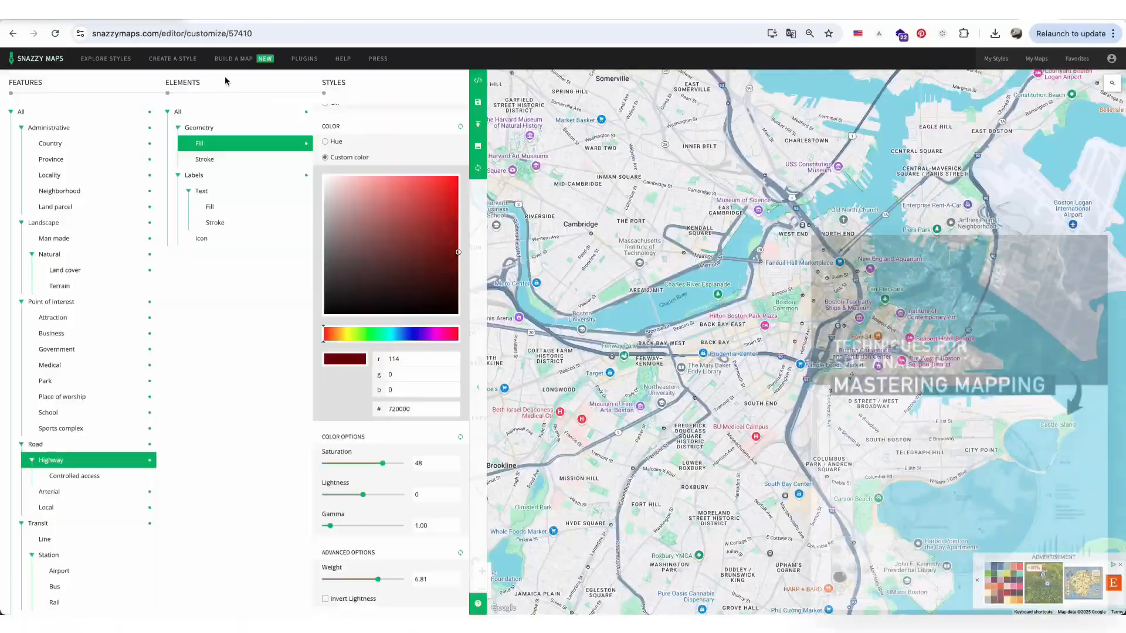
Create a new style from the Light preset with the custom blue #45a5cd and apply it
left_click(179, 61)
left_click(179, 61)
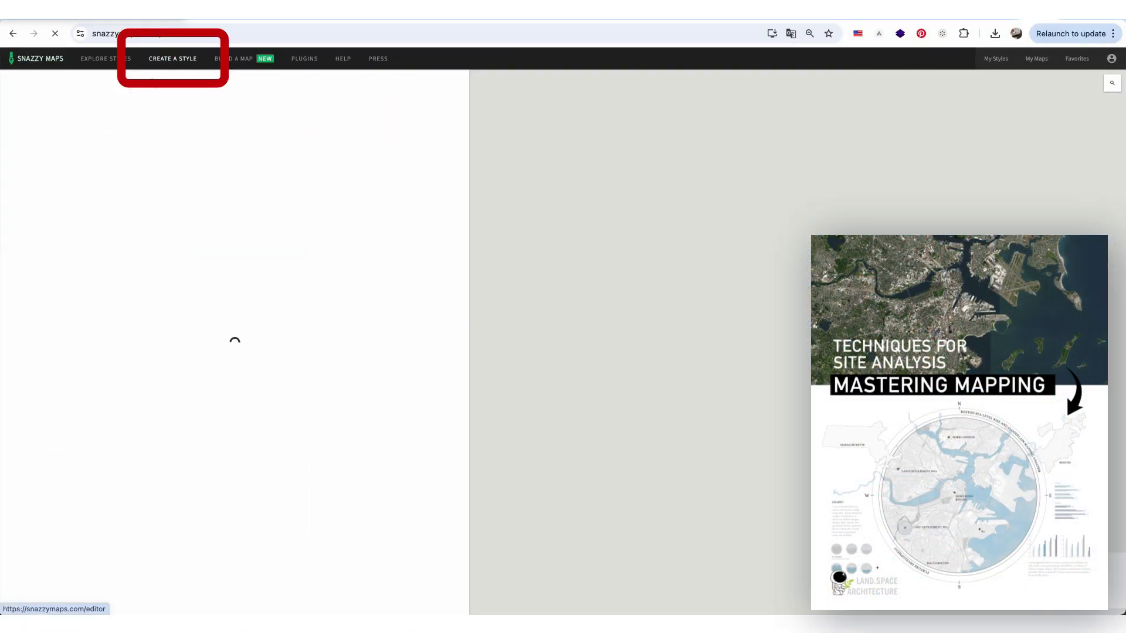
left_click(107, 213)
left_click_drag(113, 248, 89, 249)
left_click(102, 392)
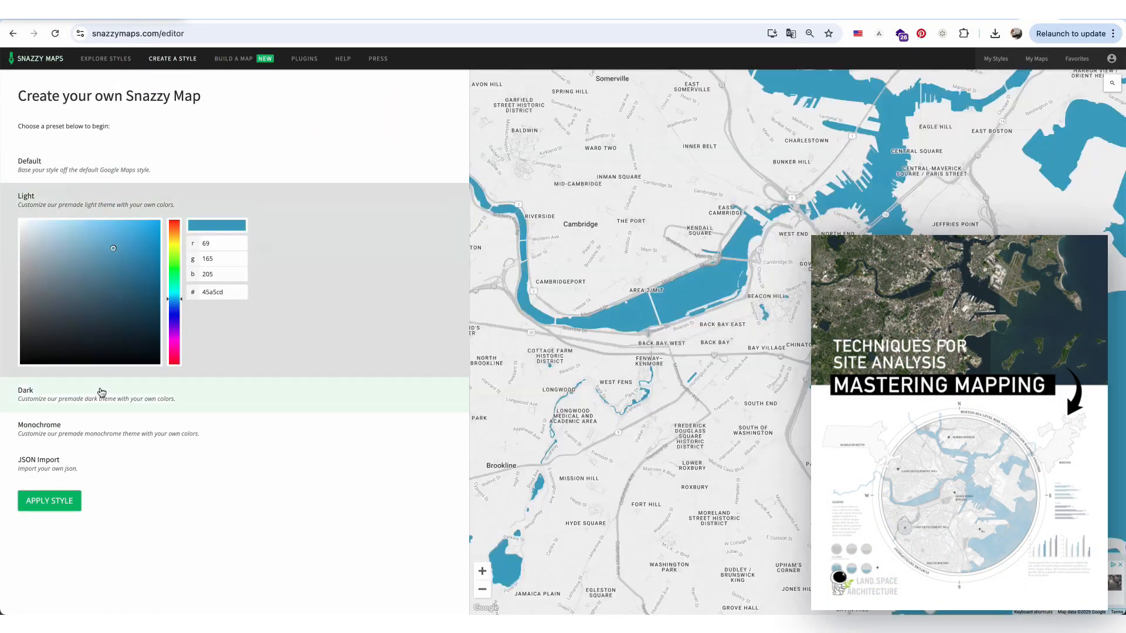
left_click(74, 501)
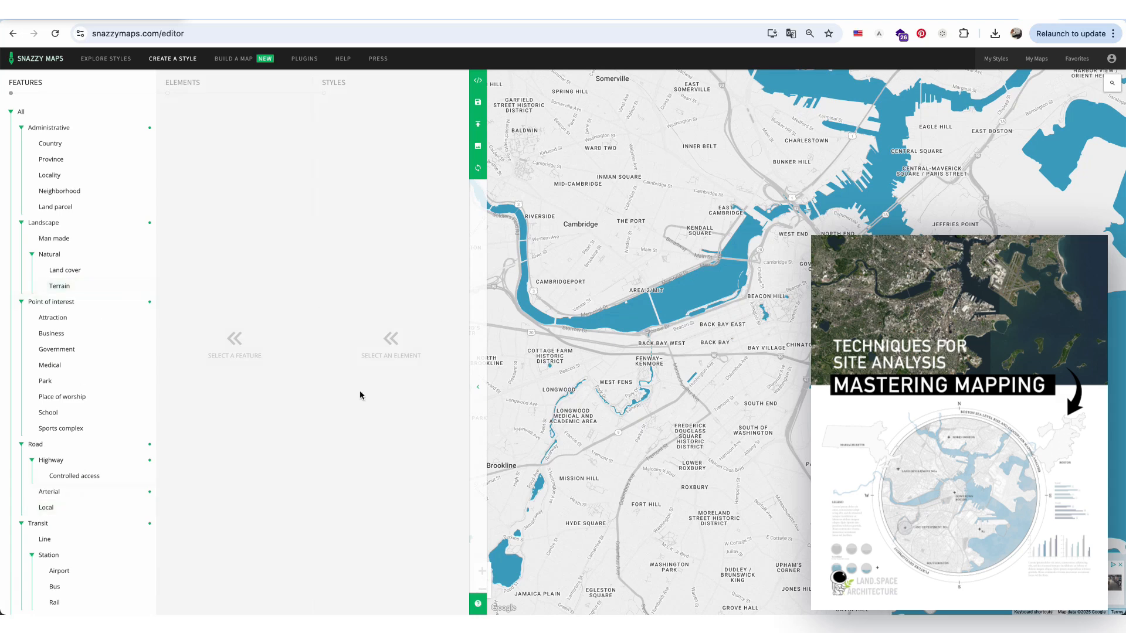
Make the fill of the natural land cover visible and give it the custom green colour #18997b
left_click_drag(747, 389, 646, 386)
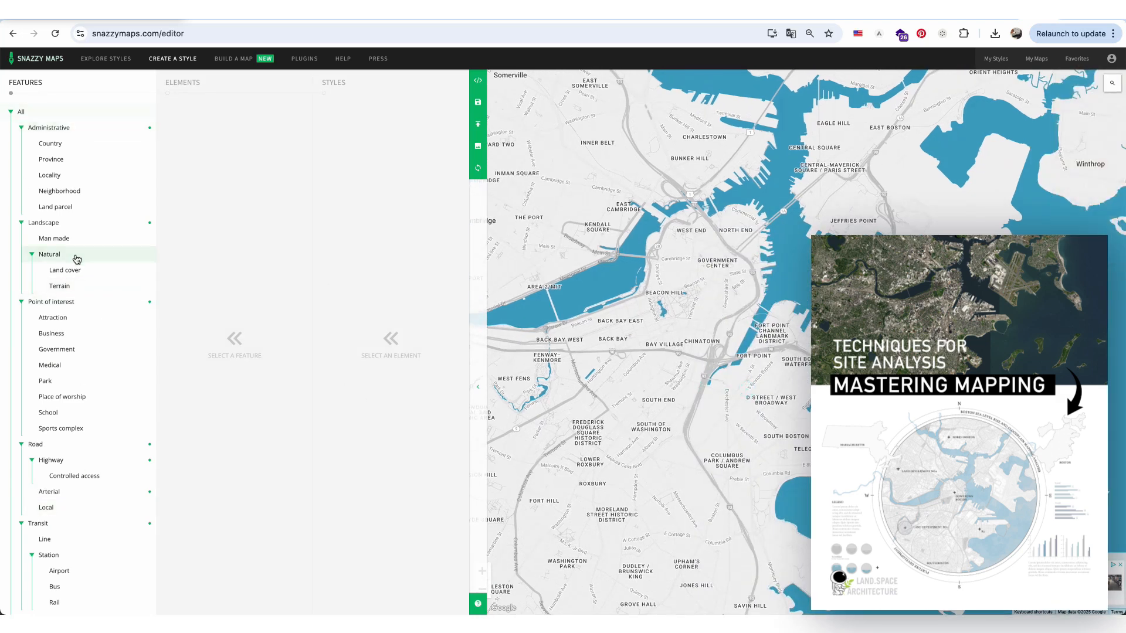
left_click(71, 273)
left_click(212, 131)
left_click(214, 143)
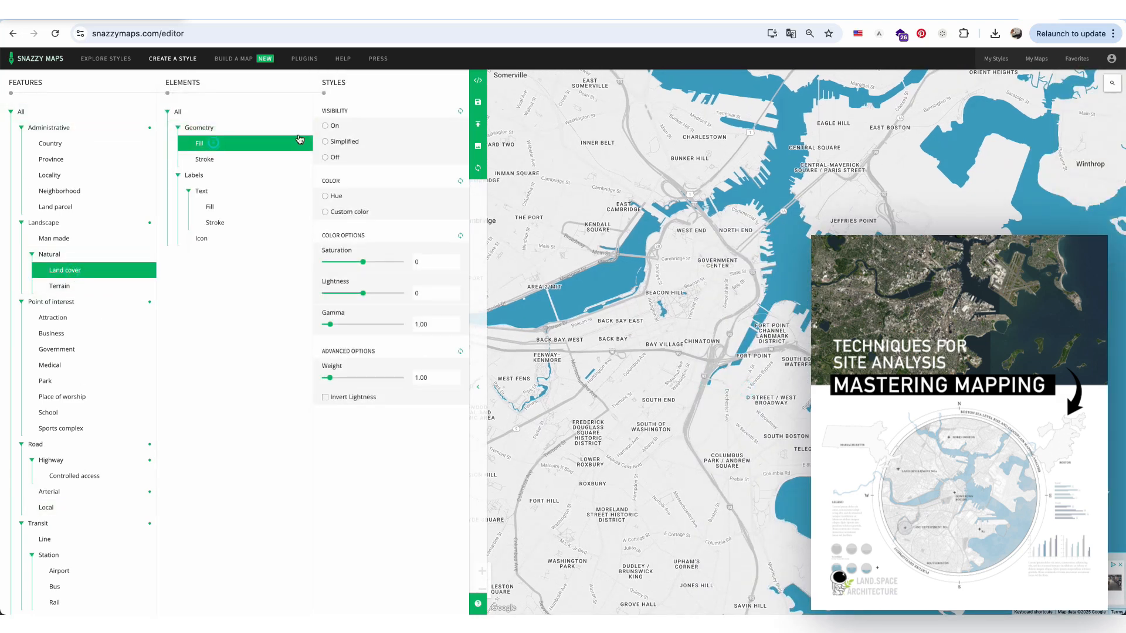
left_click(341, 197)
left_click(342, 268)
left_click(414, 276)
left_click(385, 388)
left_click(436, 285)
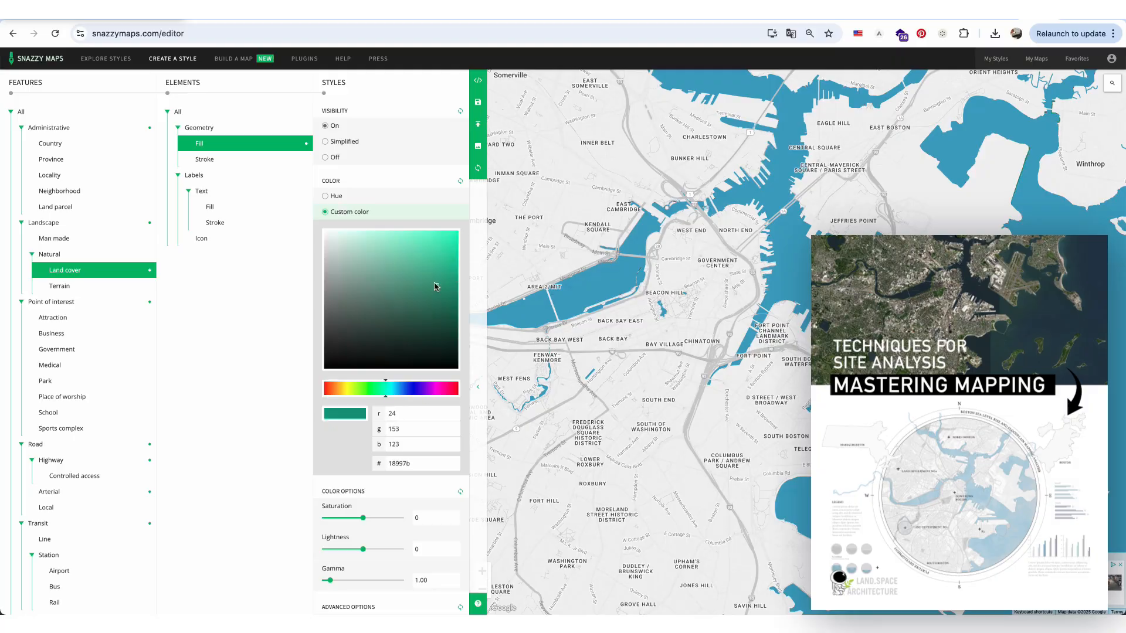
scroll(576, 416, "down", 5)
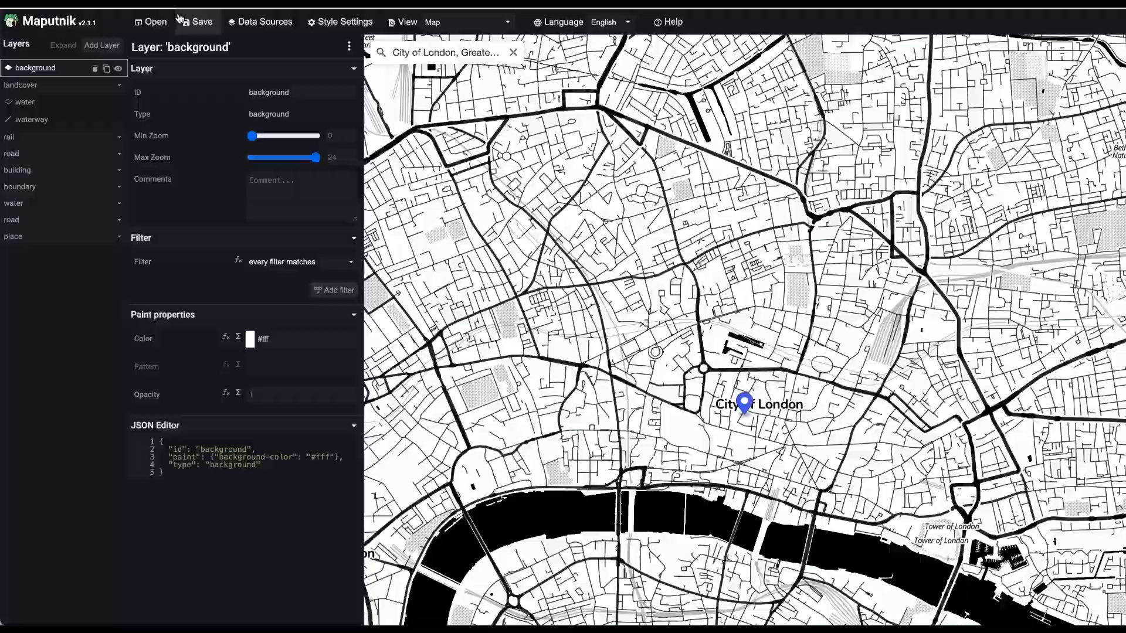
In Maputnik, open the Americana style from the style gallery
left_click(152, 22)
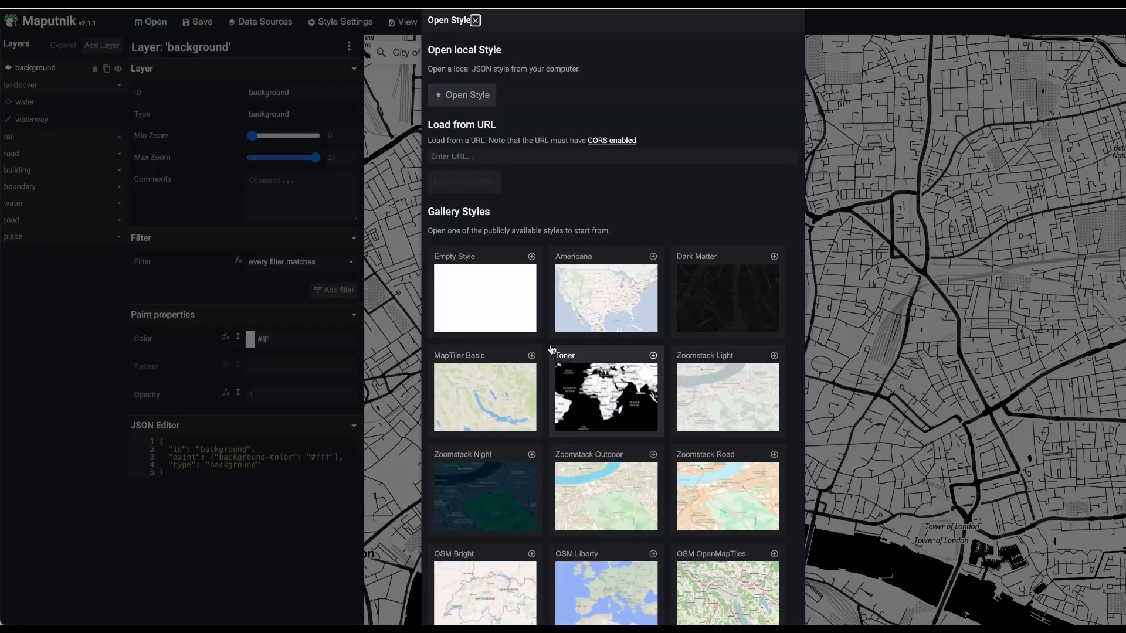
scroll(551, 348, "down", 3)
scroll(551, 349, "down", 2)
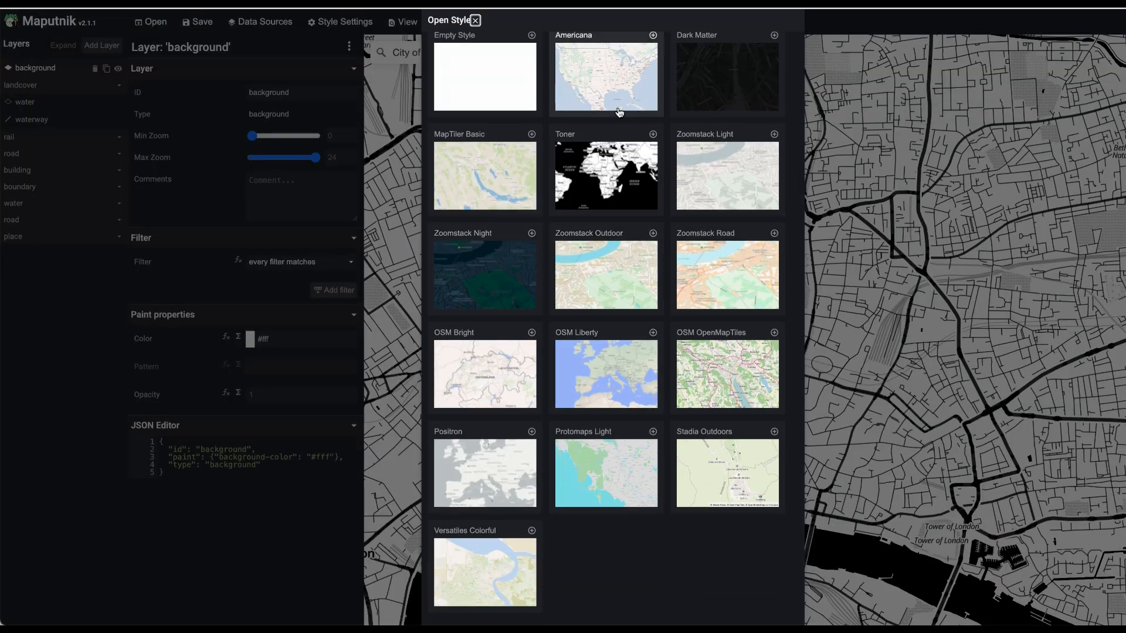
left_click(618, 110)
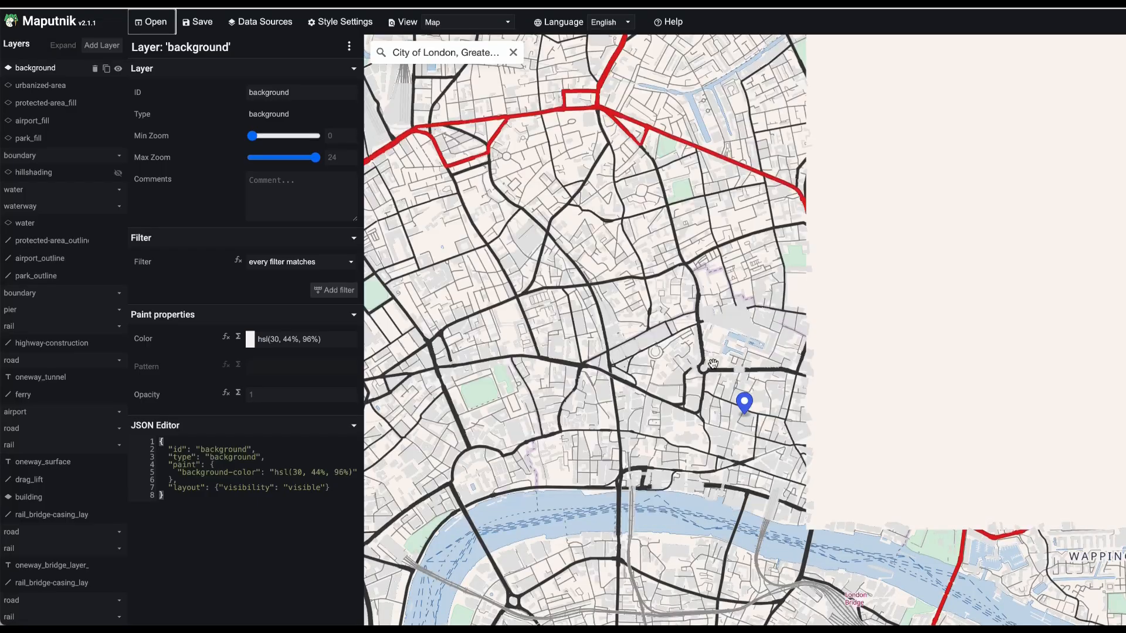
Hide the poi layer and all place label layers, from place_state to place_continent
scroll(733, 394, "up", 5)
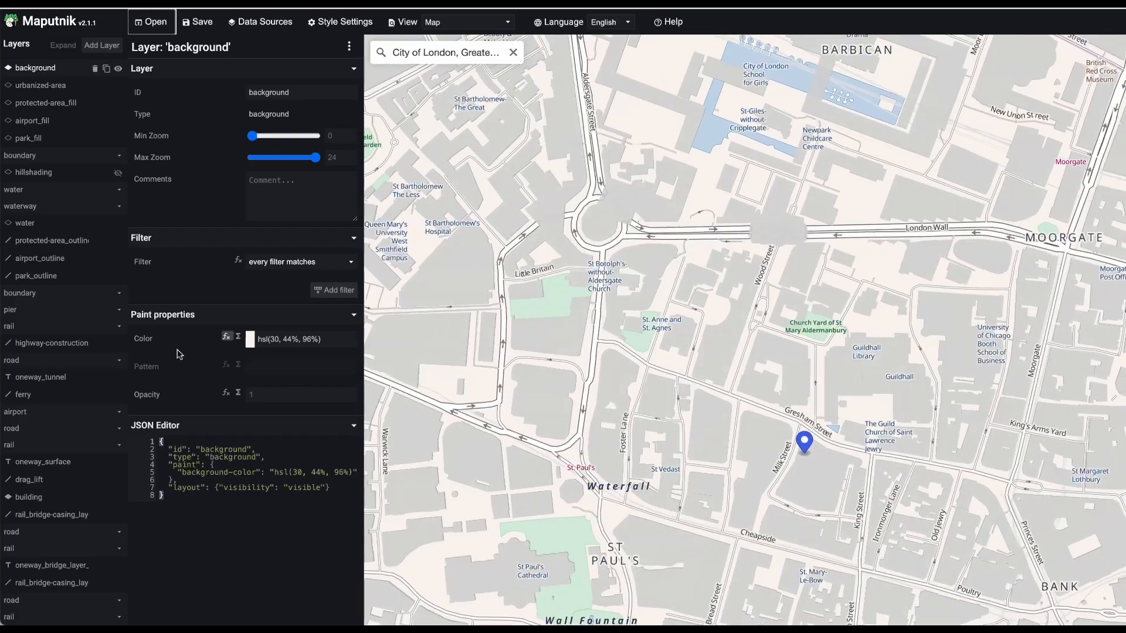
scroll(99, 535, "down", 9)
mouse_move(116, 441)
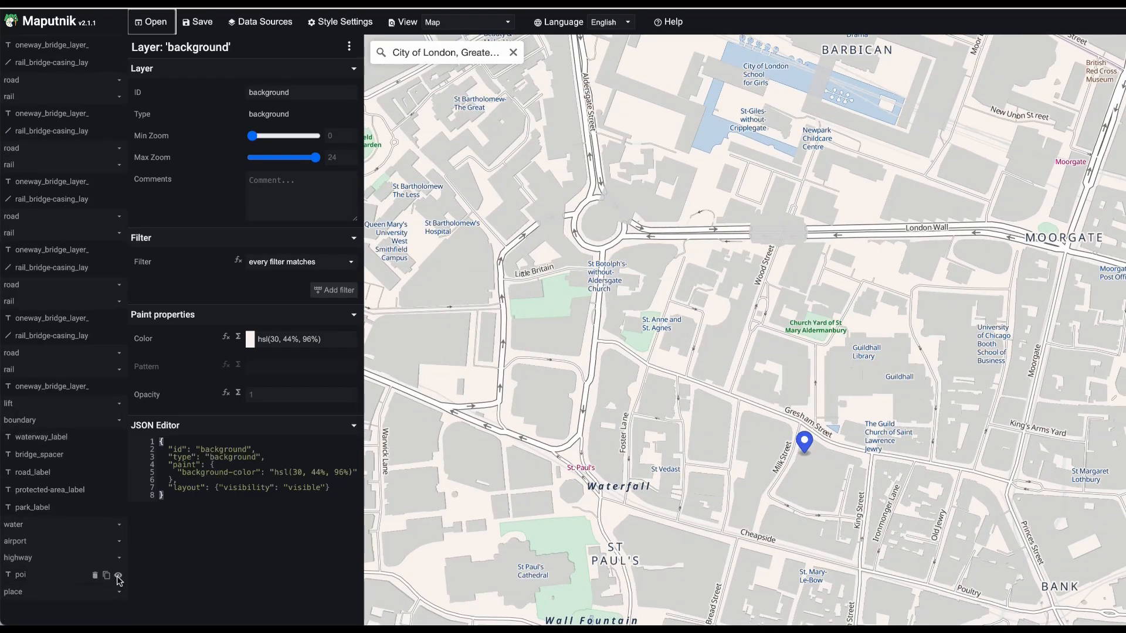
left_click(118, 577)
left_click(116, 593)
scroll(116, 593, "down", 1)
left_click(117, 548)
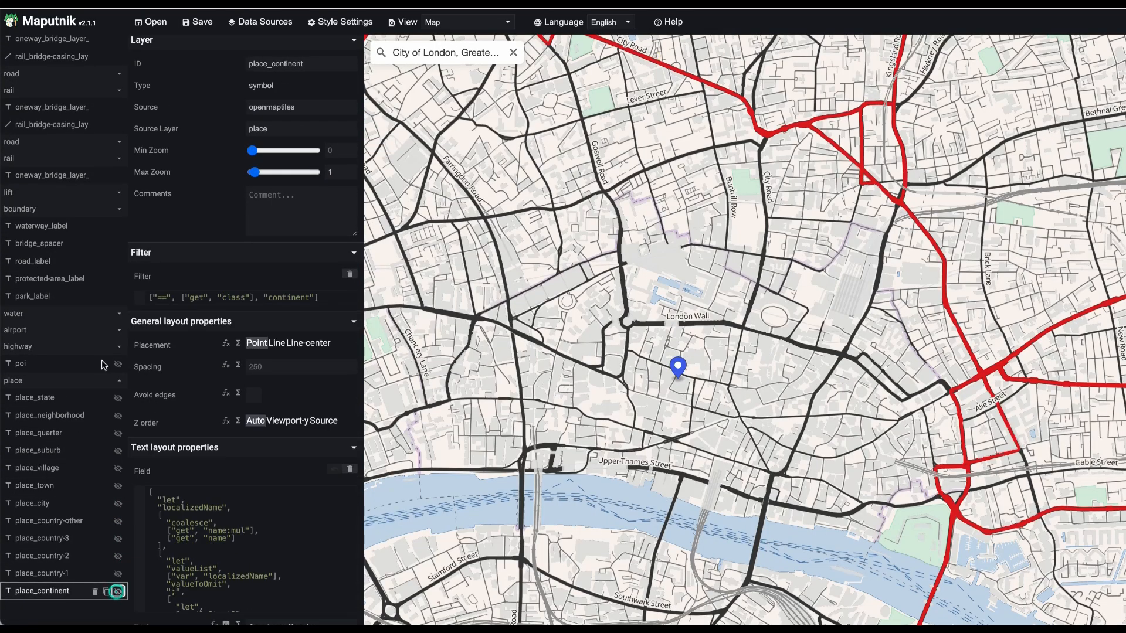
left_click(119, 346)
Select the building layer from a city block and set the first zoom stop of its extrusion colour expression to 20
scroll(704, 308, "up", 5)
scroll(705, 308, "up", 5)
left_click_drag(704, 308, 645, 402)
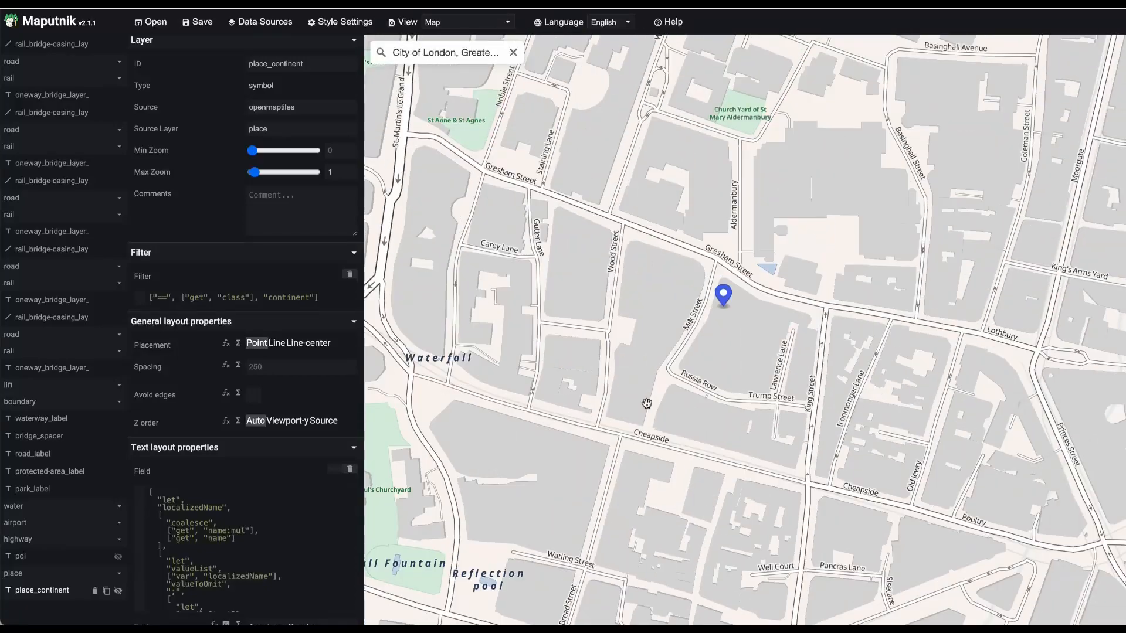
scroll(710, 231, "down", 10)
scroll(704, 237, "up", 10)
left_click(674, 278)
left_click(674, 264)
left_click(170, 66)
left_click(167, 265)
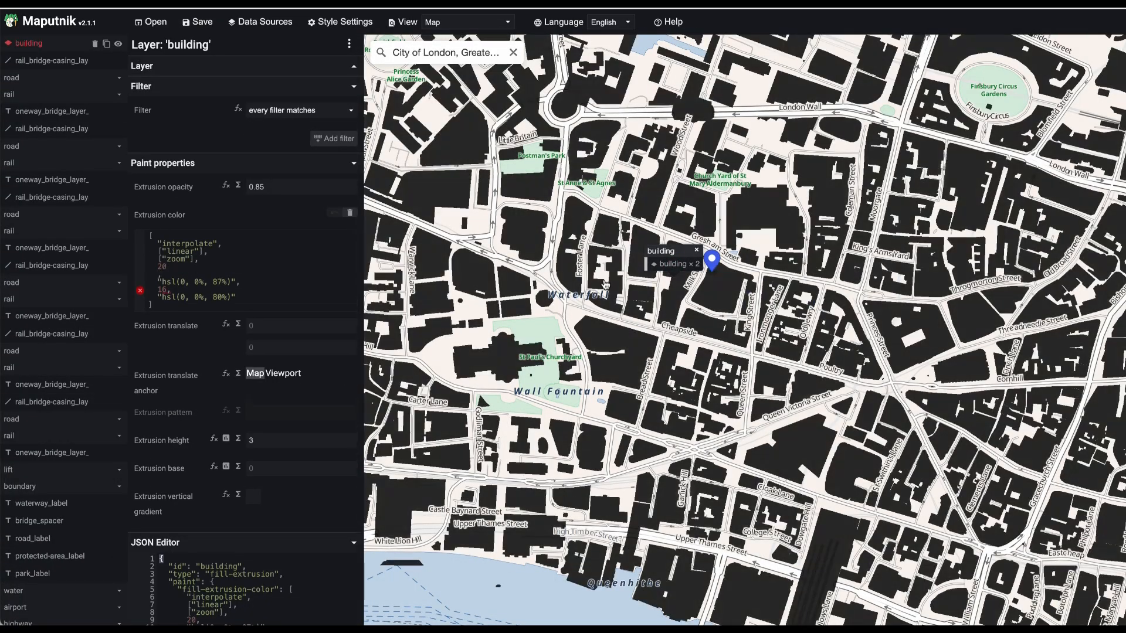
scroll(762, 411, "down", 5)
scroll(751, 410, "up", 5)
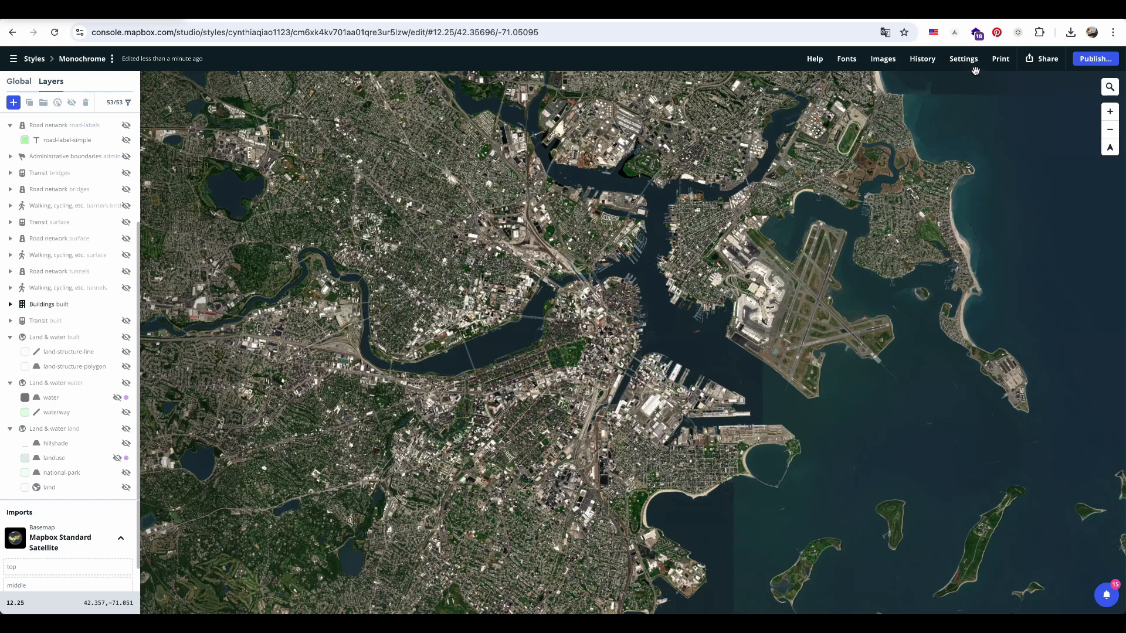
Switch to Mapbox Studio and export the Boston satellite map for print as a 17 by 11 in PNG at 300 ppi
left_click(1000, 59)
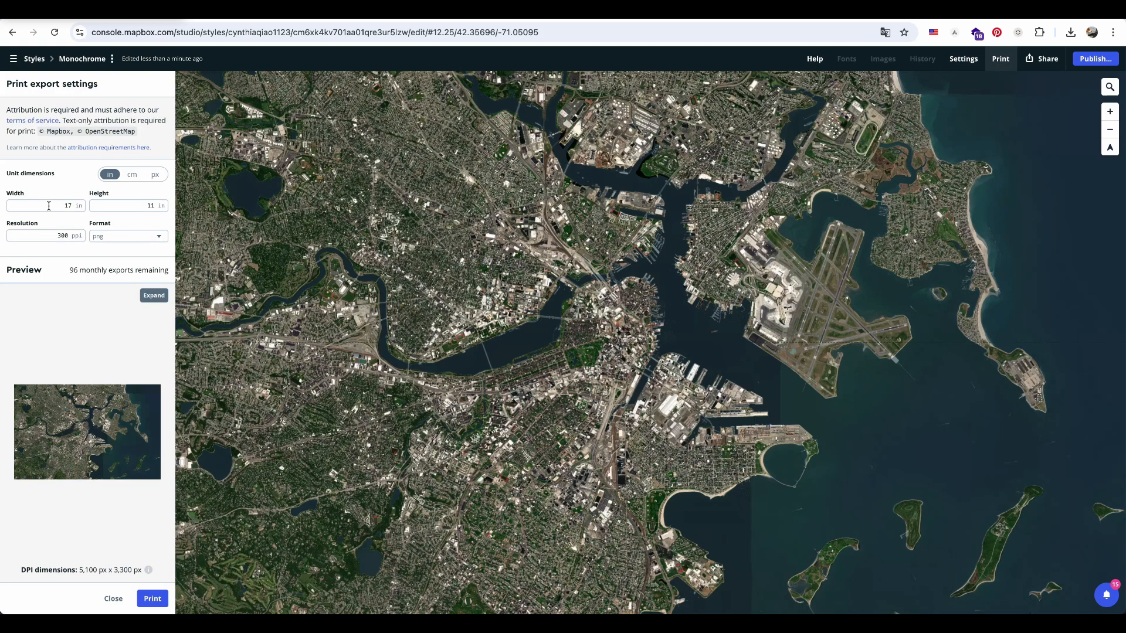
left_click(152, 599)
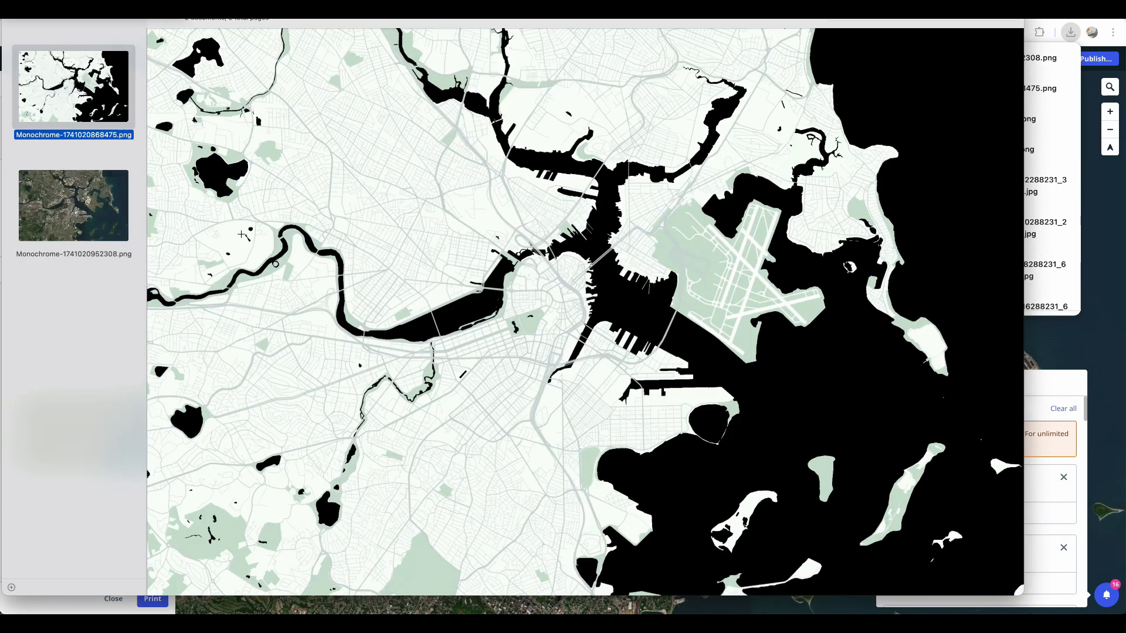
Compare the exported black-and-white map with the satellite map in the image viewer to check their alignment
left_click(106, 236)
left_click(82, 112)
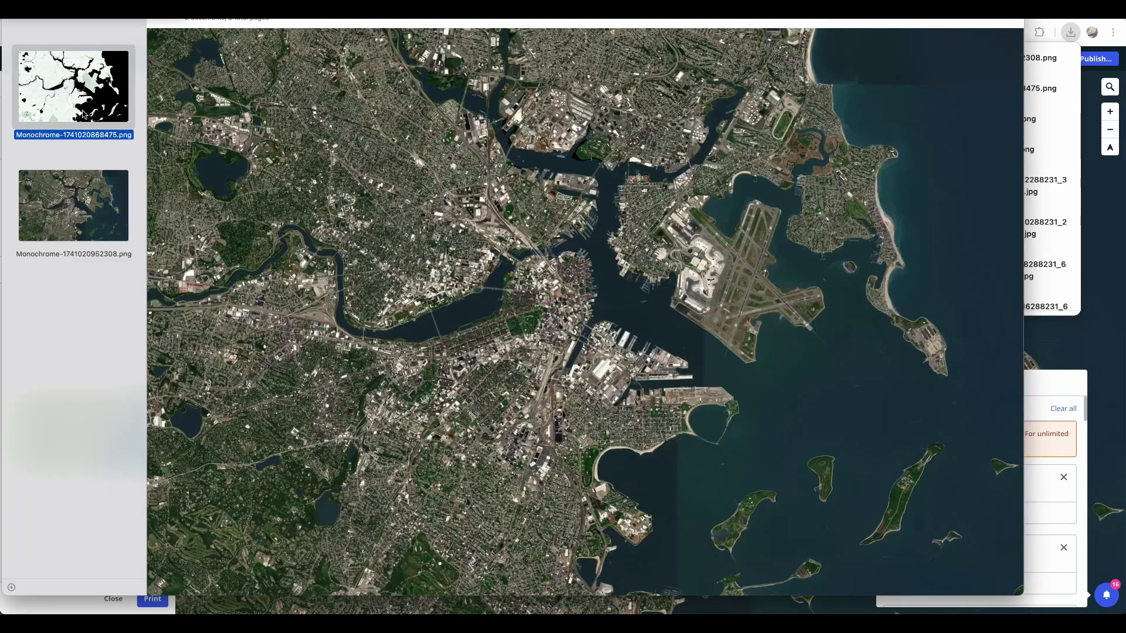
key("Down")
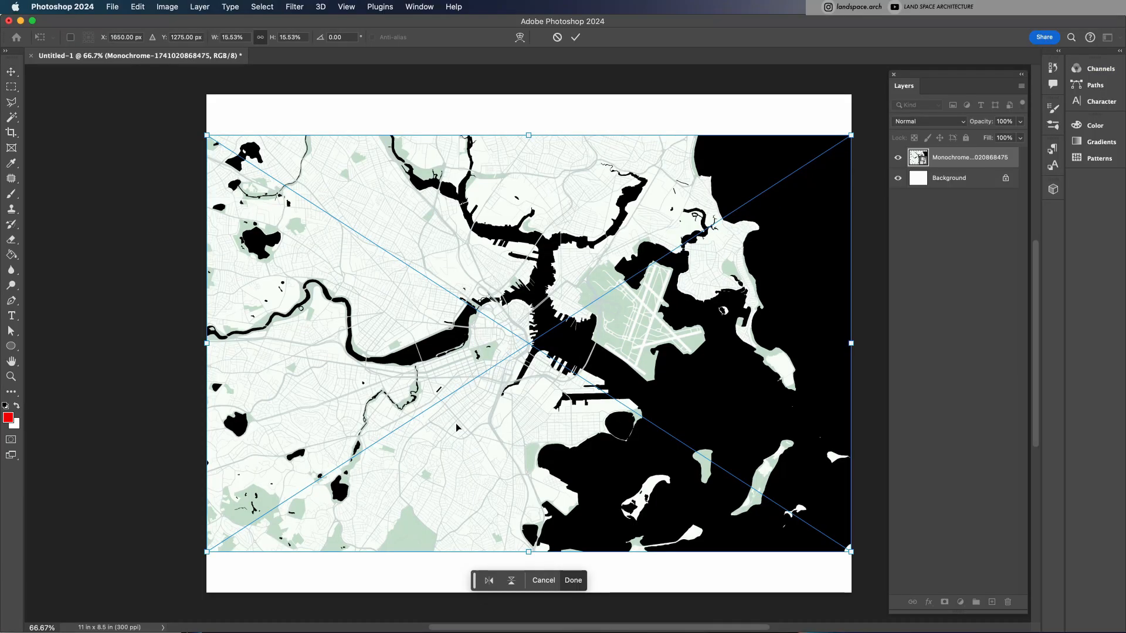
Switch to Photoshop, place both exported maps in the document, and crop the canvas to the maps' edges
key("Return")
key("Return")
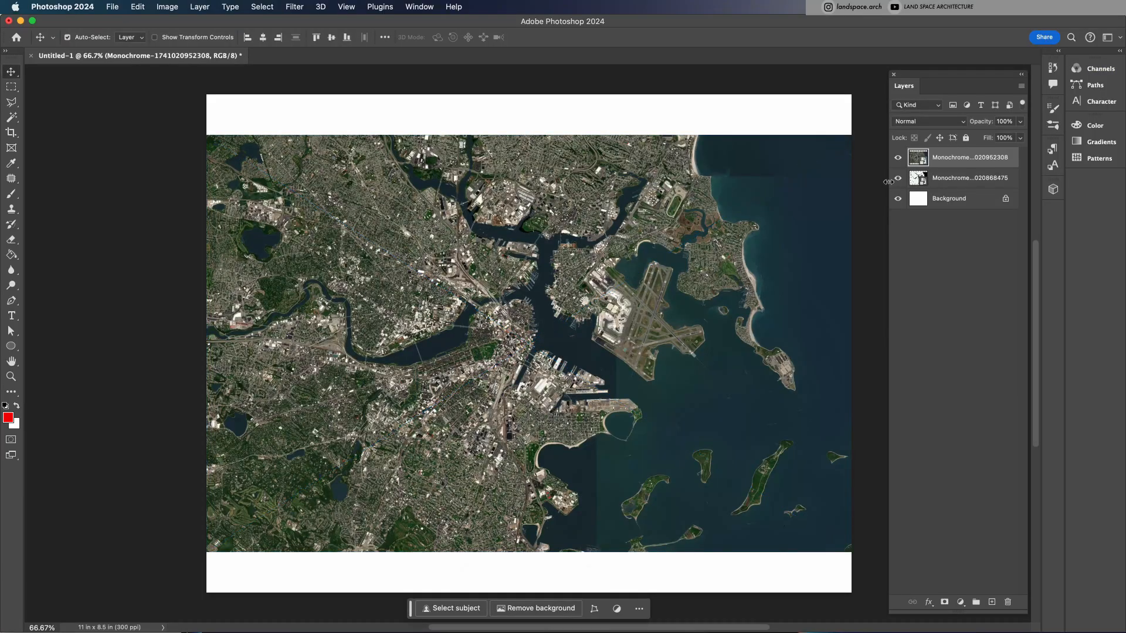
scroll(785, 214, "right", 2)
key("c")
left_click_drag(455, 92, 455, 136)
key("Return")
key("v")
left_click(782, 304)
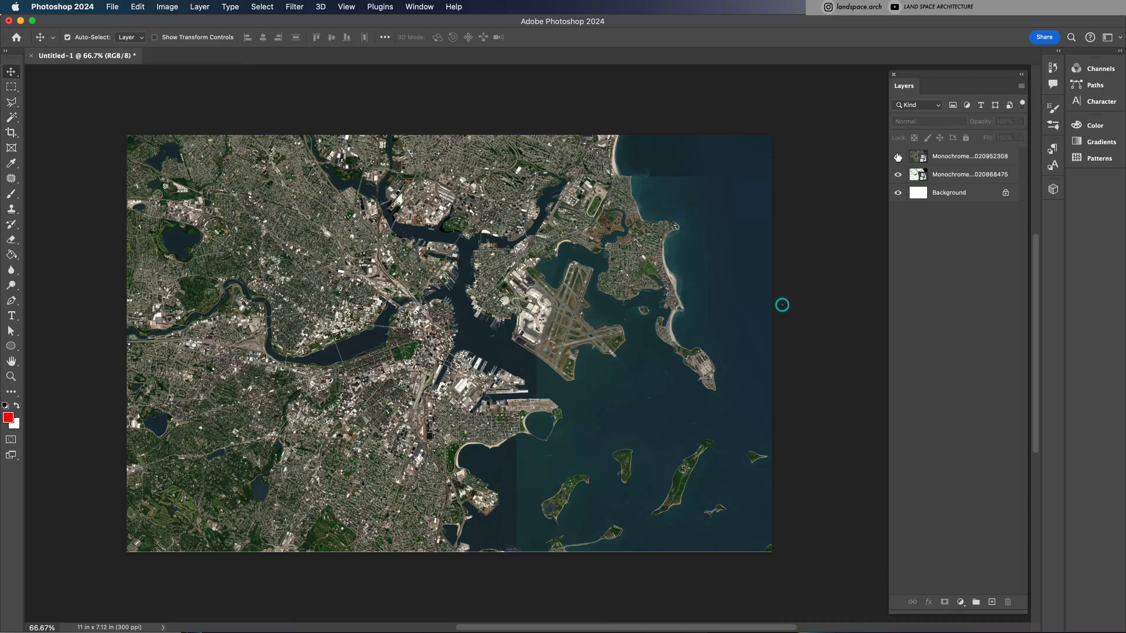
Move the black-and-white map layer above the satellite layer and rasterize both map layers
left_click(897, 156)
left_click(897, 155)
left_click(897, 157)
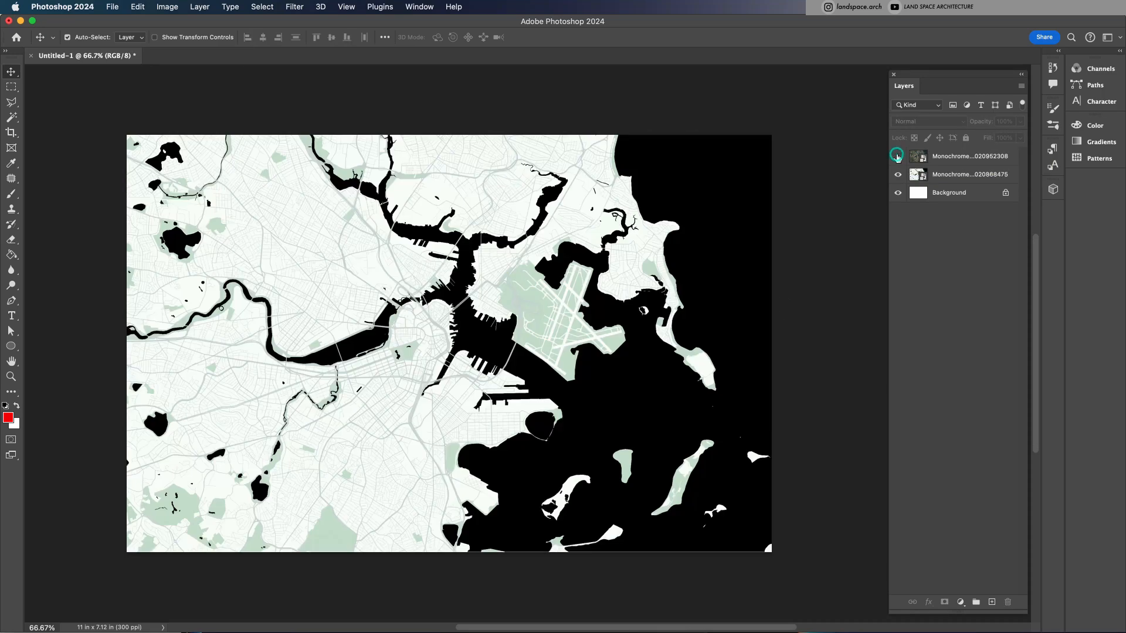
left_click(898, 157)
left_click_drag(957, 174, 959, 152)
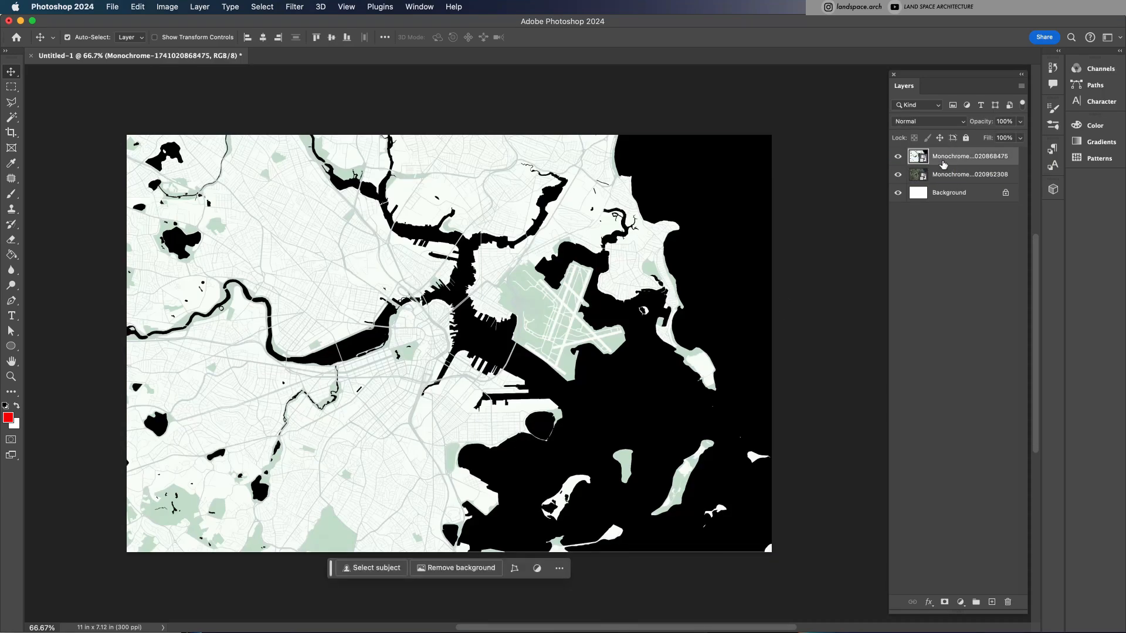
left_click(954, 175, "shift")
right_click(954, 172)
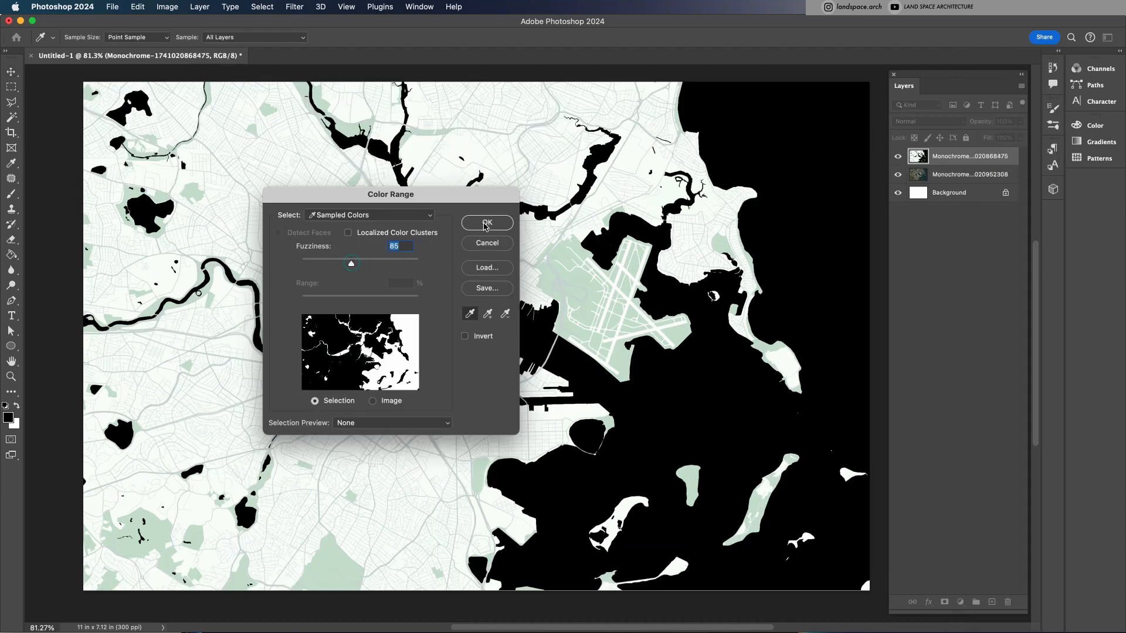
Select the black water areas by Color Range with fuzziness 85 and cut and paste them into a separate layer
left_click(486, 224)
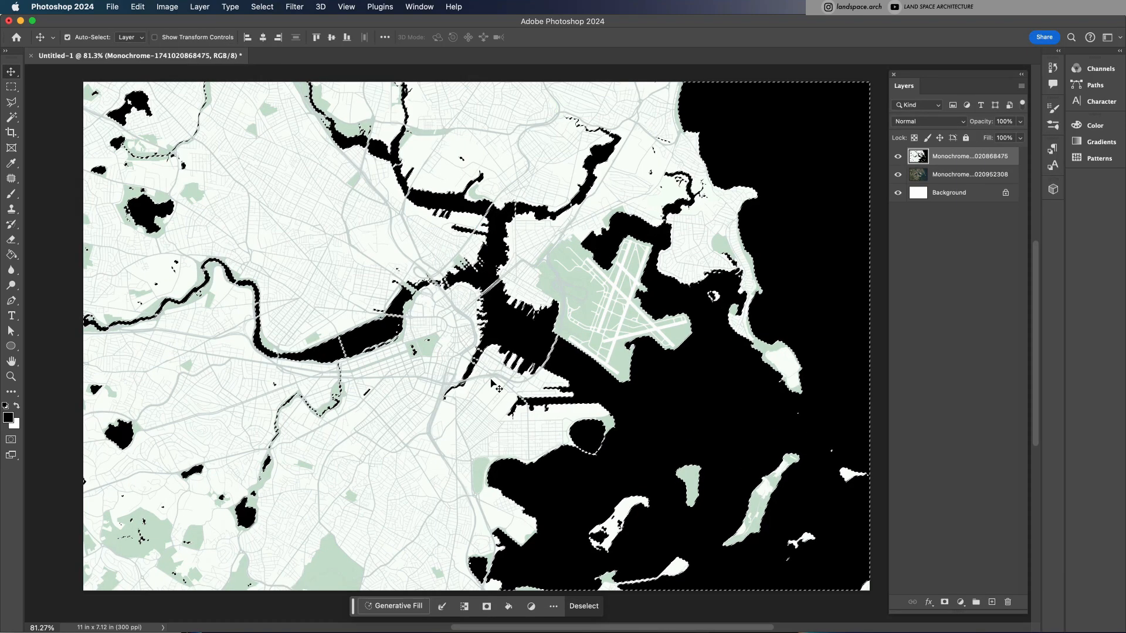
key("ctrl+x")
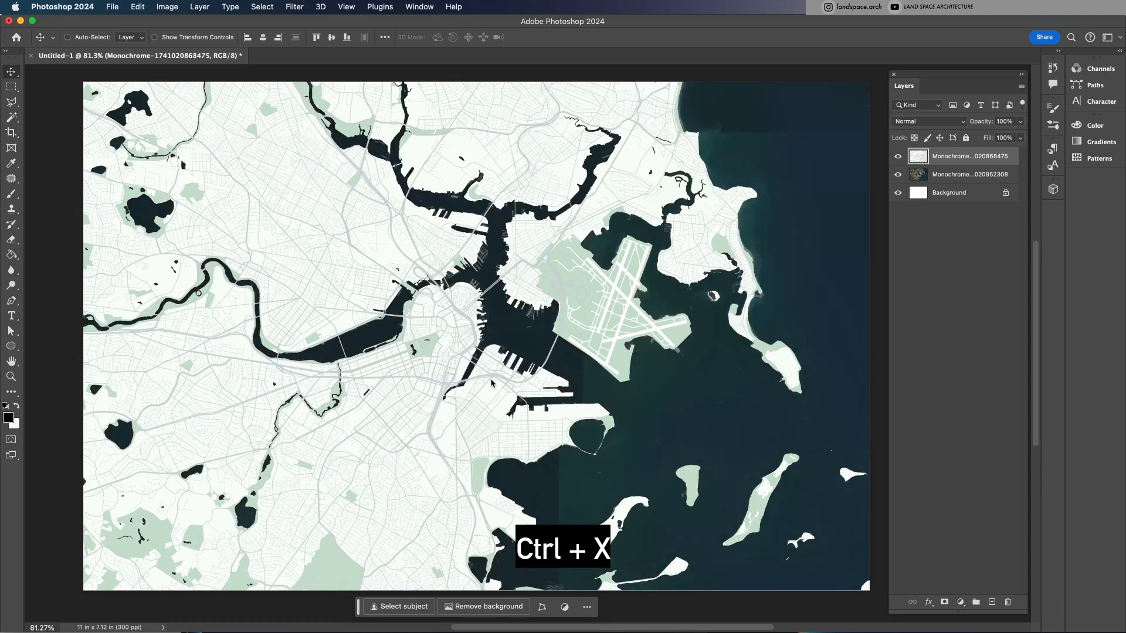
key("ctrl+v")
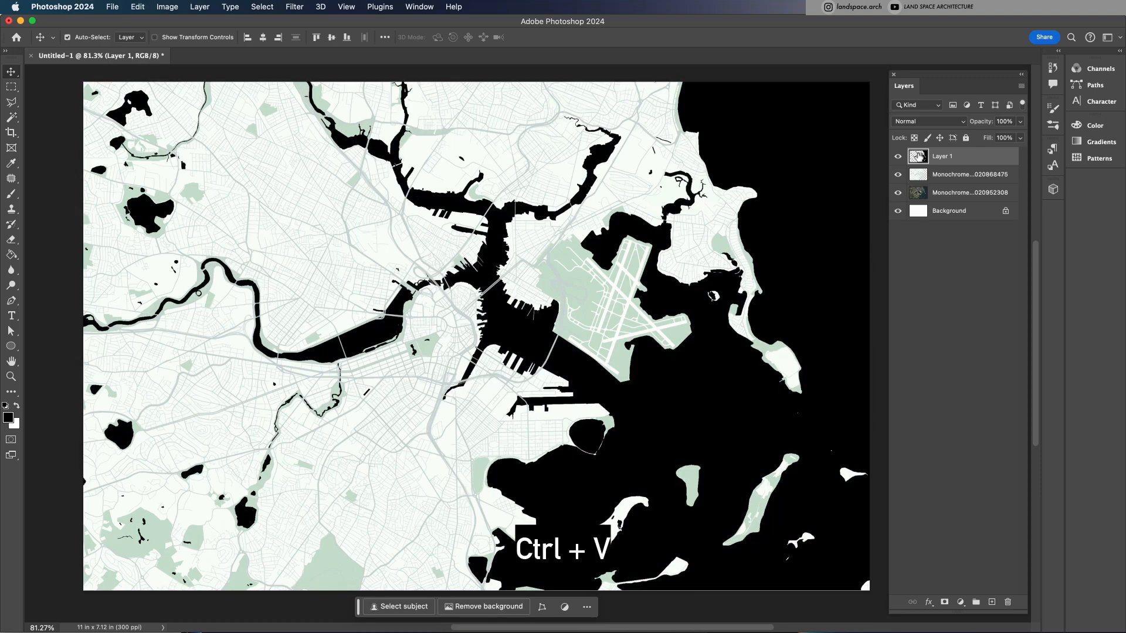
Toggle the map and water layers' visibility to inspect the separated water against the white background and satellite image
left_click(897, 174)
left_click(899, 156)
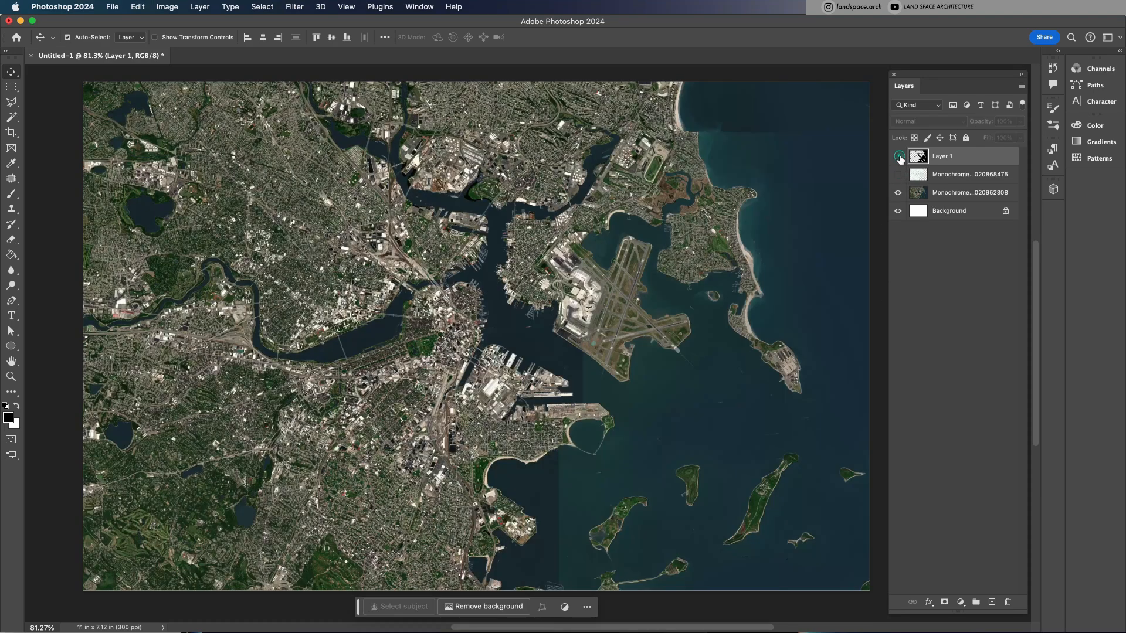
left_click(899, 157)
left_click(897, 192)
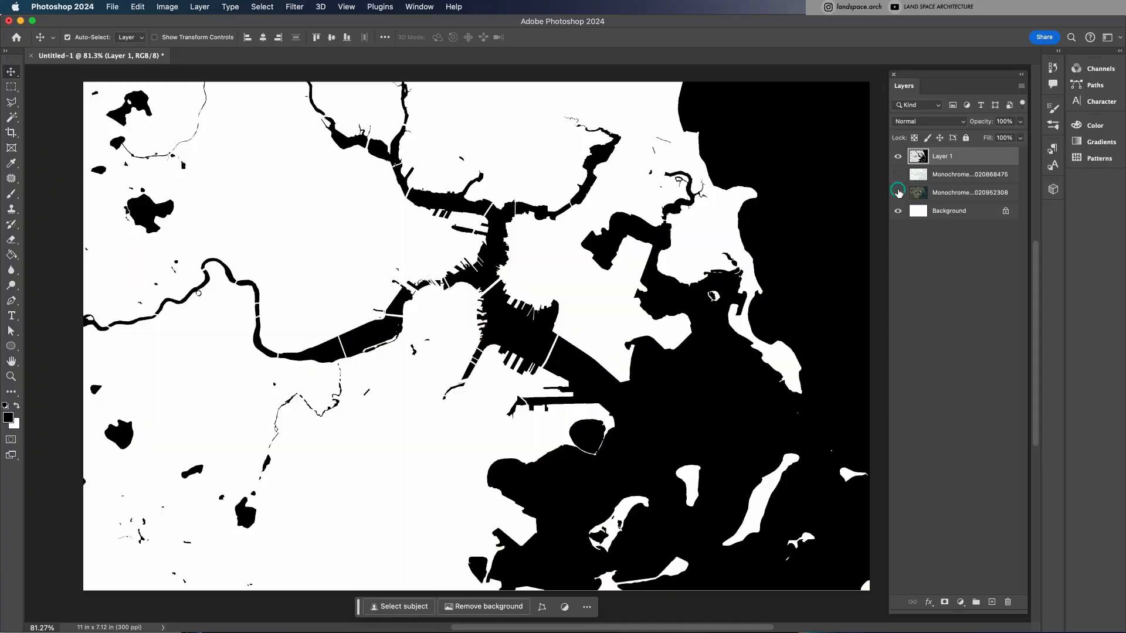
left_click(899, 174)
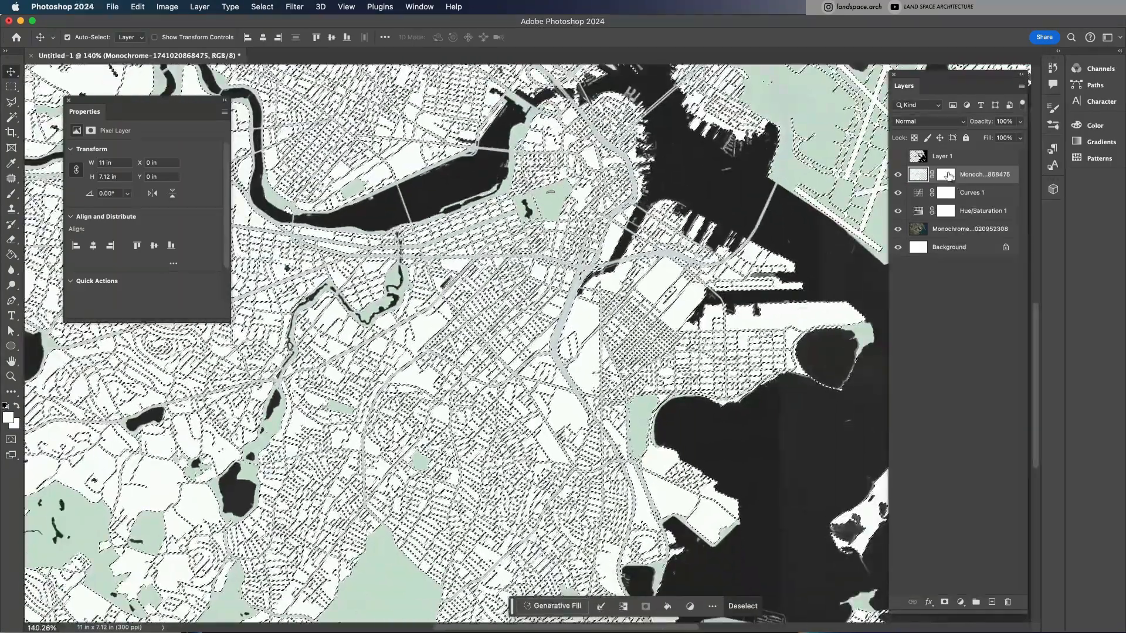
Hide the selected white land areas through the monochrome map layer's mask and clear the selection
left_click(947, 175)
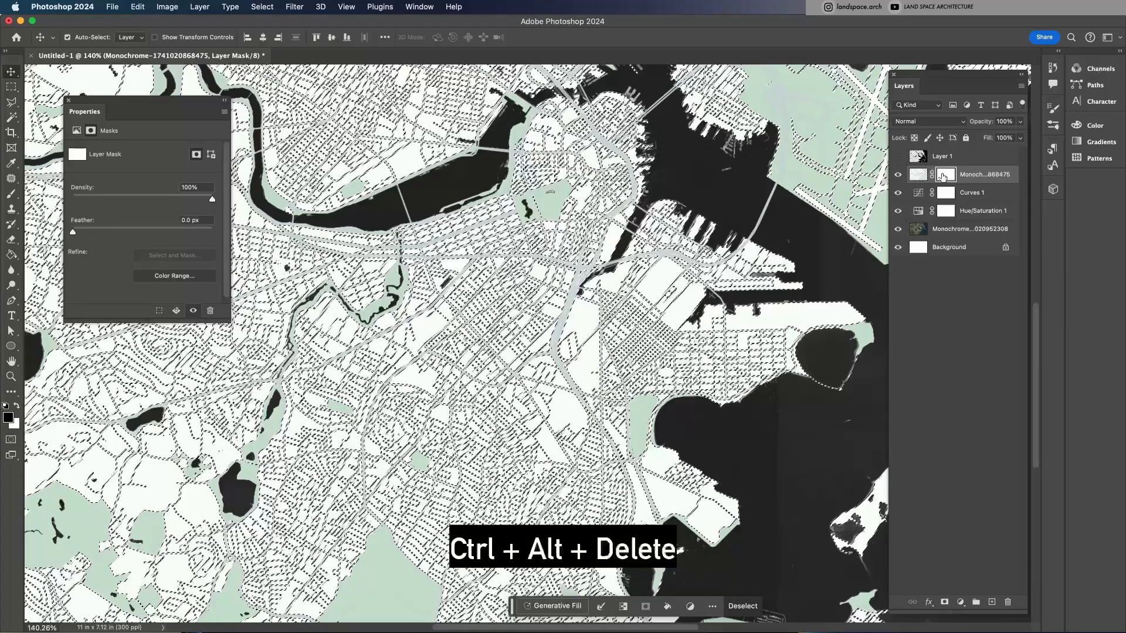
key("ctrl+alt+Delete")
key("ctrl+d")
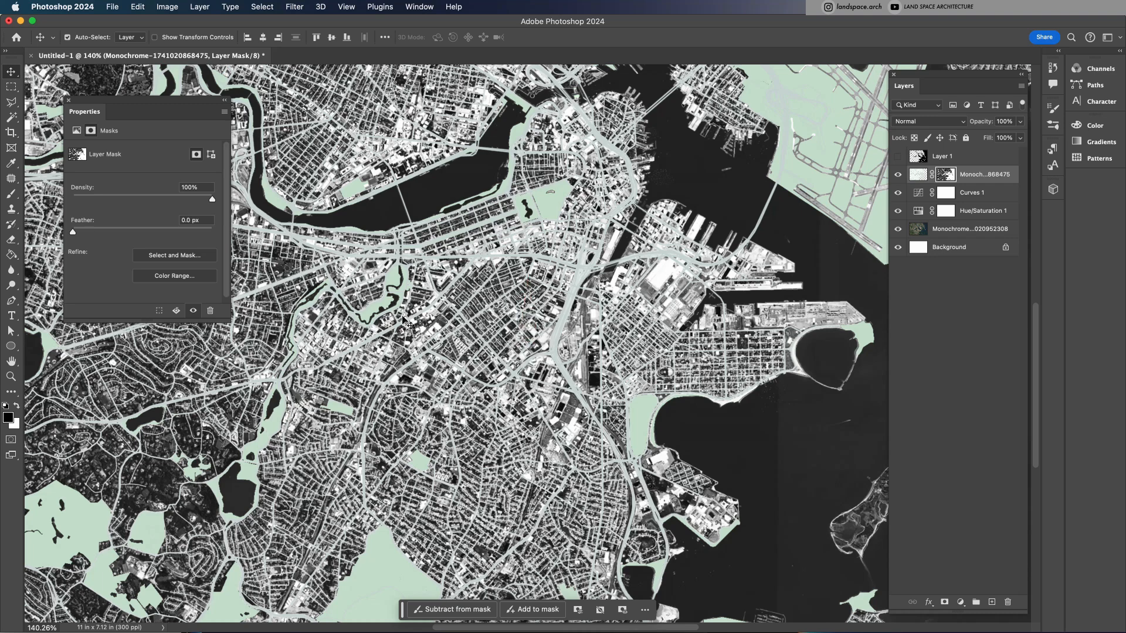
scroll(403, 321, "down", 4)
scroll(628, 284, "up", 3)
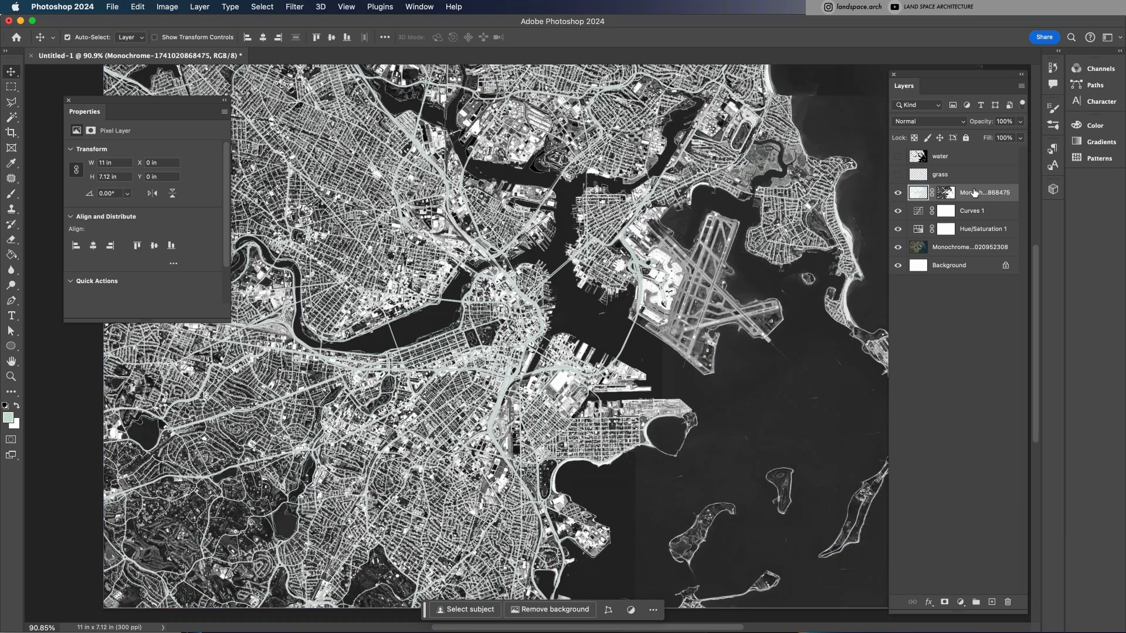
Rename the masked road map layer as rd and lighten its roads to white with Hue/Saturation
double_click(975, 193)
type("rd")
key("Return")
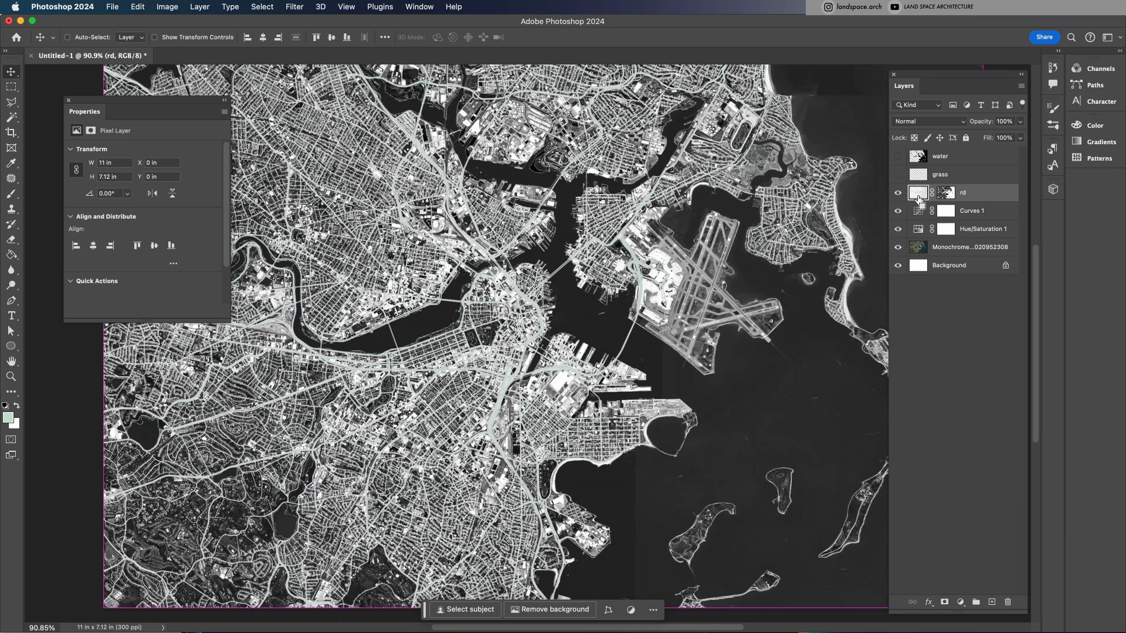
key("ctrl+u")
left_click_drag(704, 332, 781, 332)
left_click(838, 219)
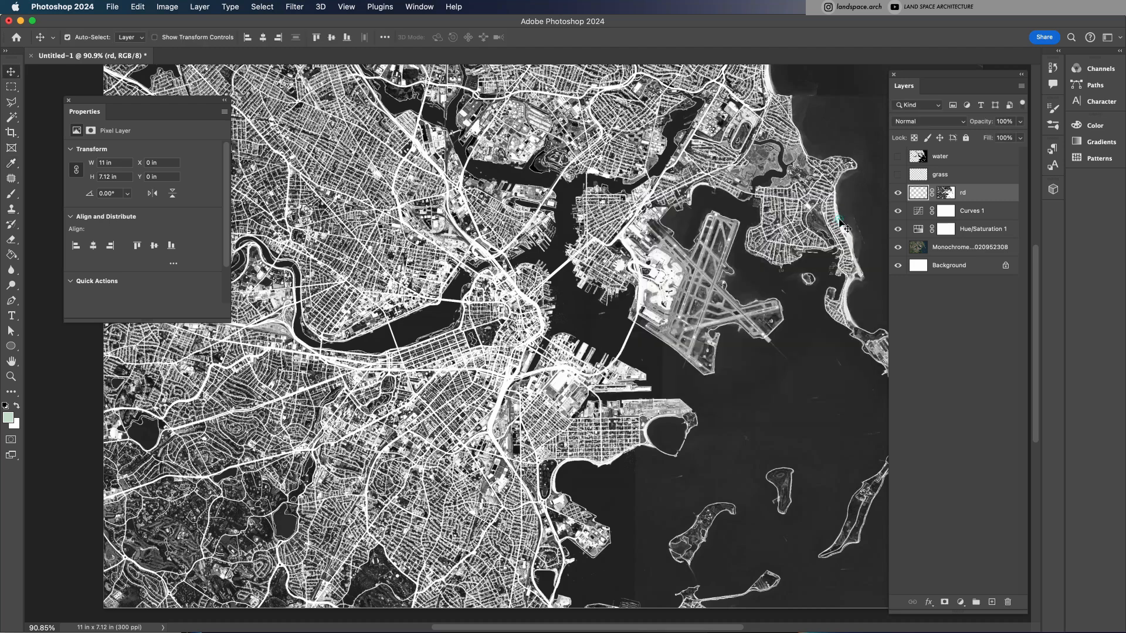
Set the satellite image layer's opacity to 52% and show the green space and water layers
scroll(843, 272, "down", 3)
left_click(975, 248)
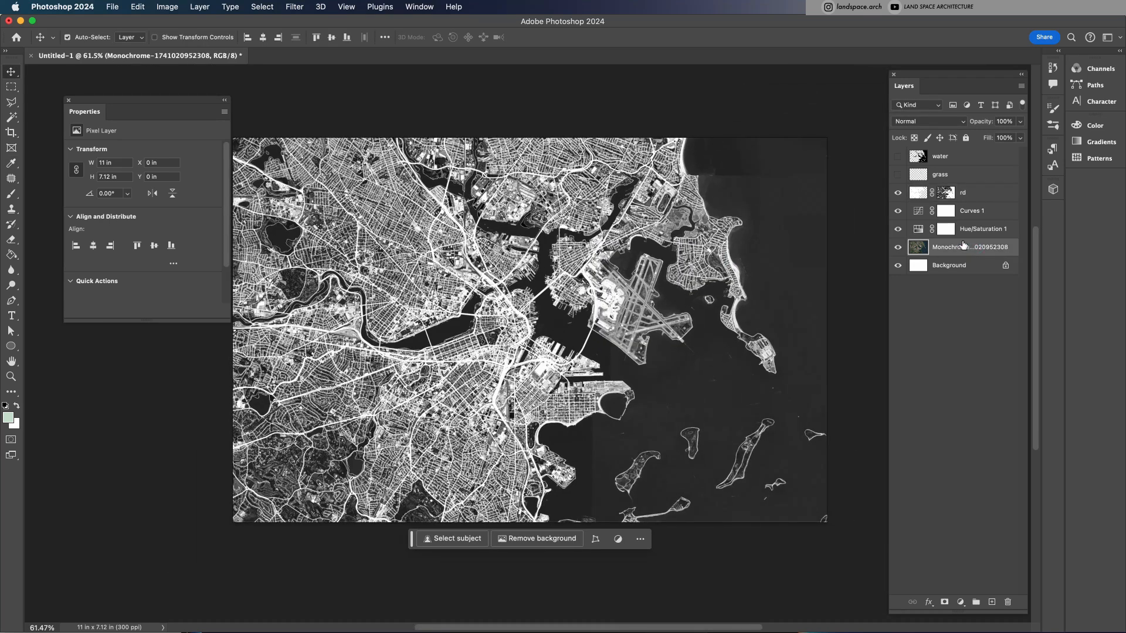
mouse_move(1020, 121)
left_mouse_down()
mouse_move(988, 136)
mouse_move(1011, 136)
left_mouse_up()
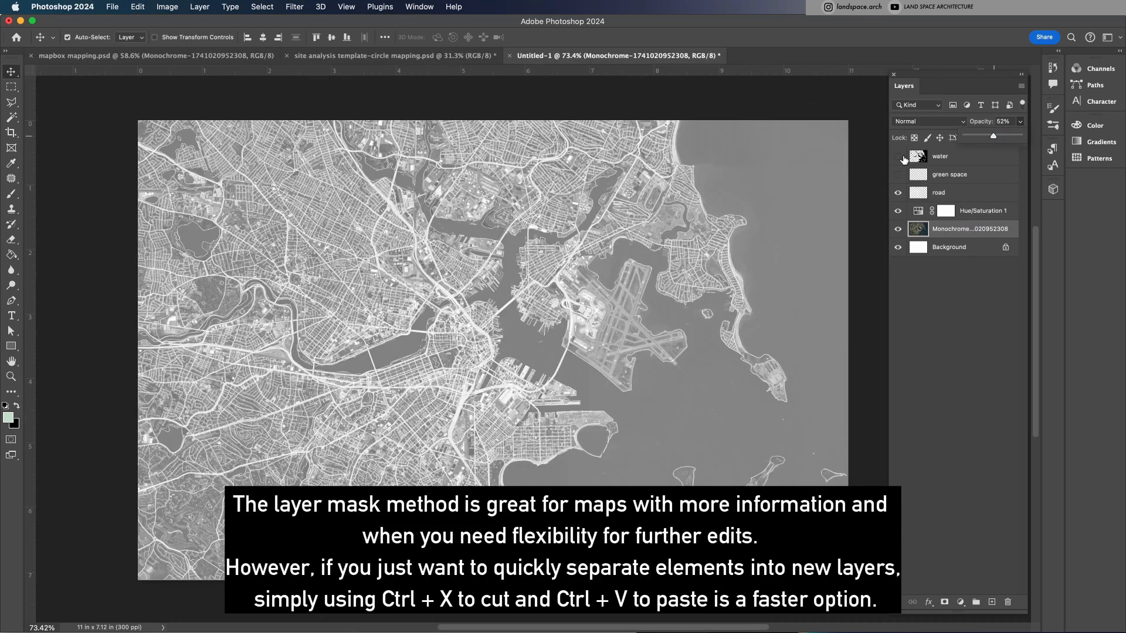
left_click(899, 175)
left_click(898, 156)
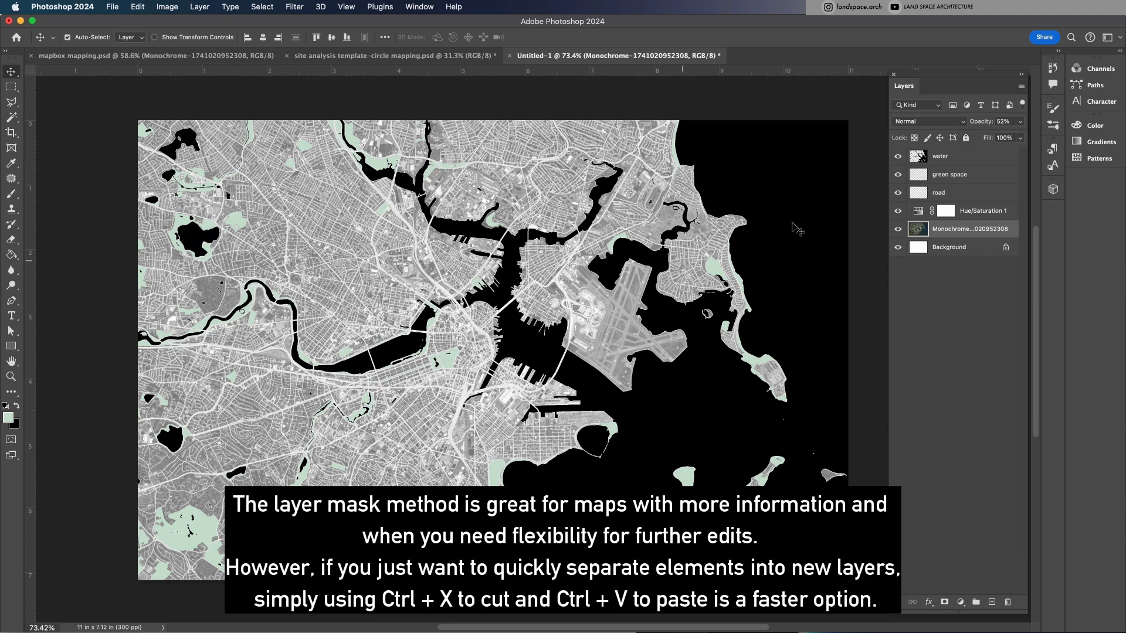
Set the green space layer's blend mode to Linear Burn
left_click(948, 176)
left_click(938, 122)
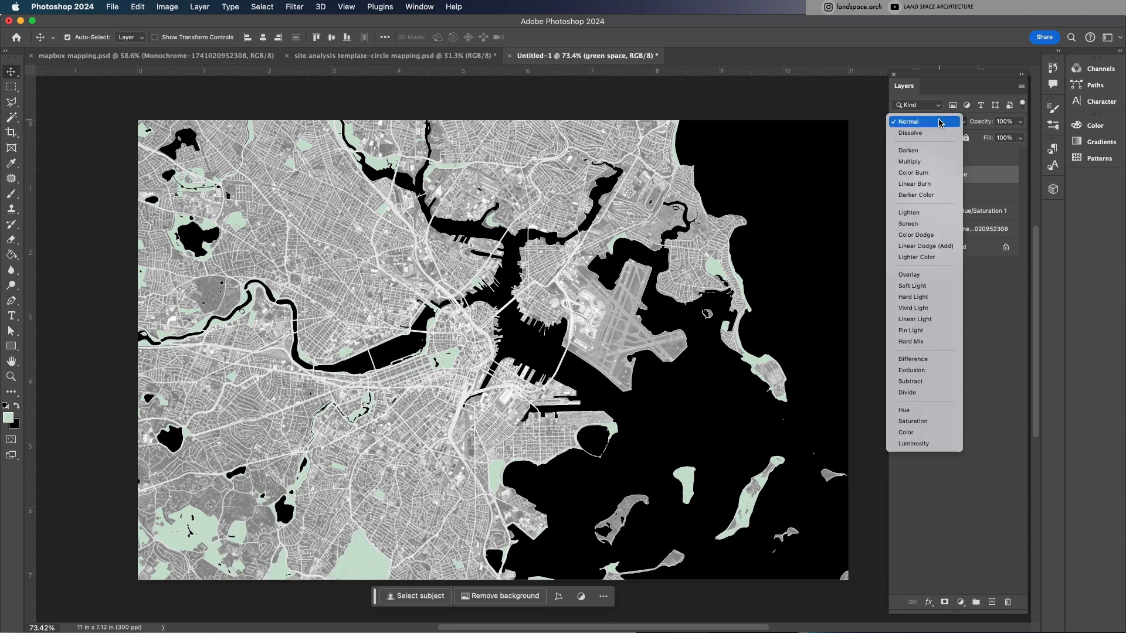
left_click(915, 184)
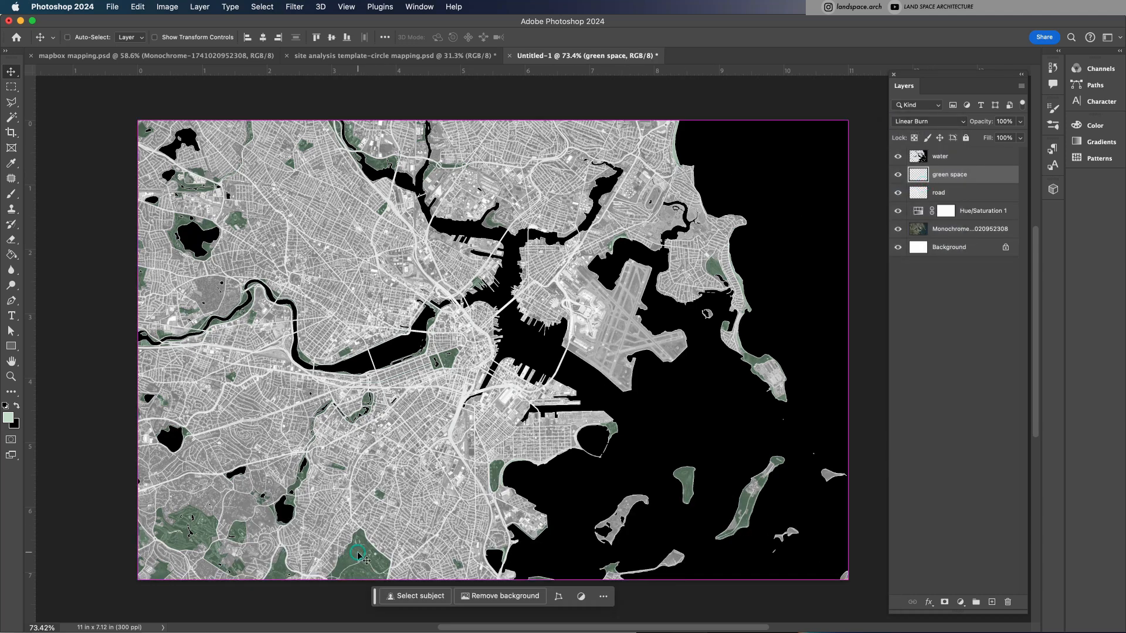
Make the green space layer a more vivid green by adjusting its hue and saturation with Hue/Saturation
key("ctrl+u")
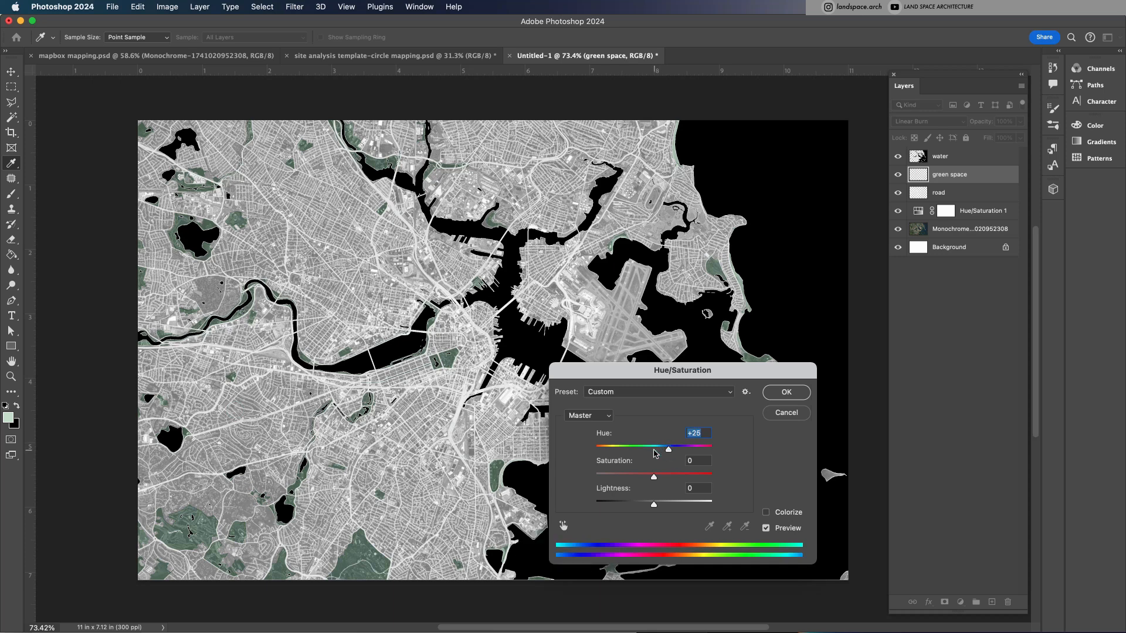
left_click_drag(654, 477, 656, 450)
left_click(706, 474)
left_click(785, 391)
left_click(533, 357)
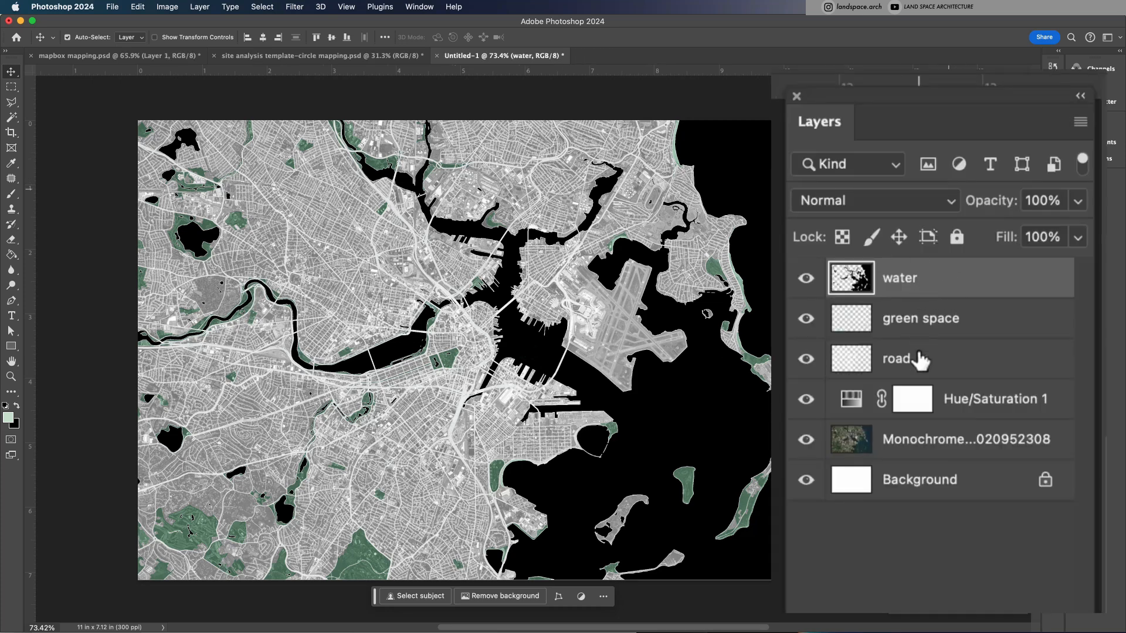
Duplicate the satellite image layer above the water layer, clip the copy to the water, and compare it off and on
left_click_drag(928, 442, 929, 270)
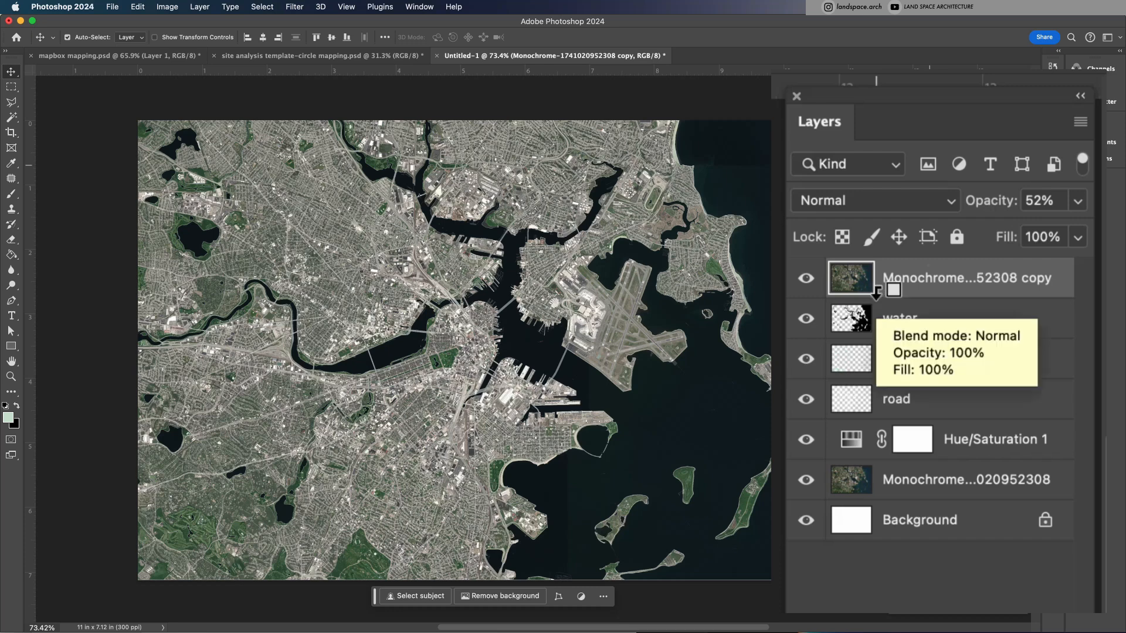
left_click(876, 291, "alt")
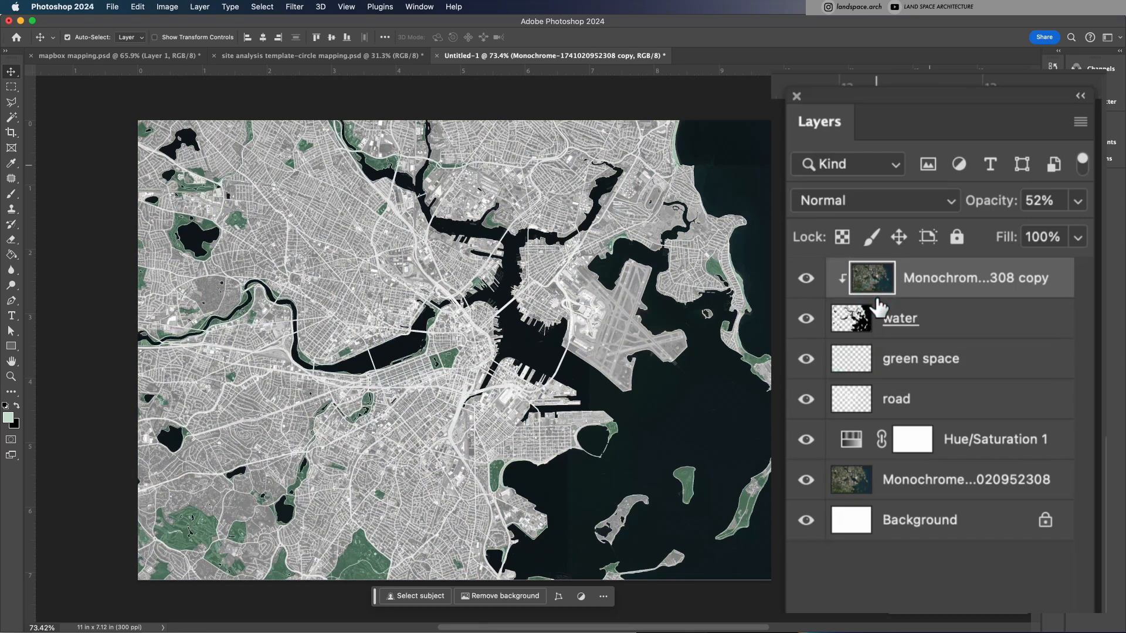
left_click(815, 271)
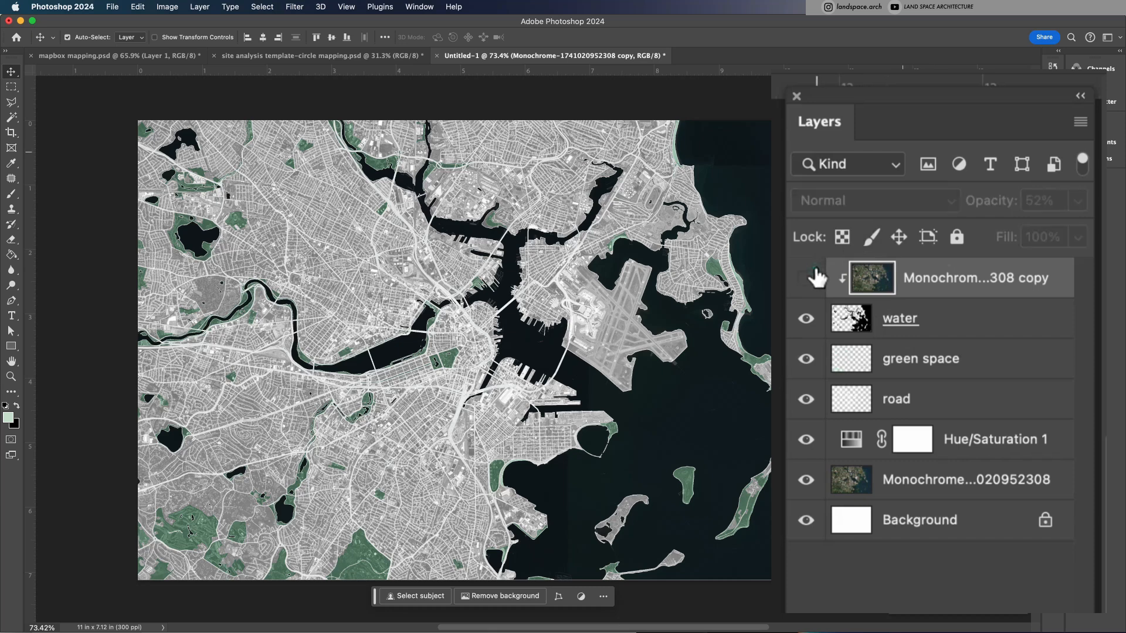
left_click(814, 271)
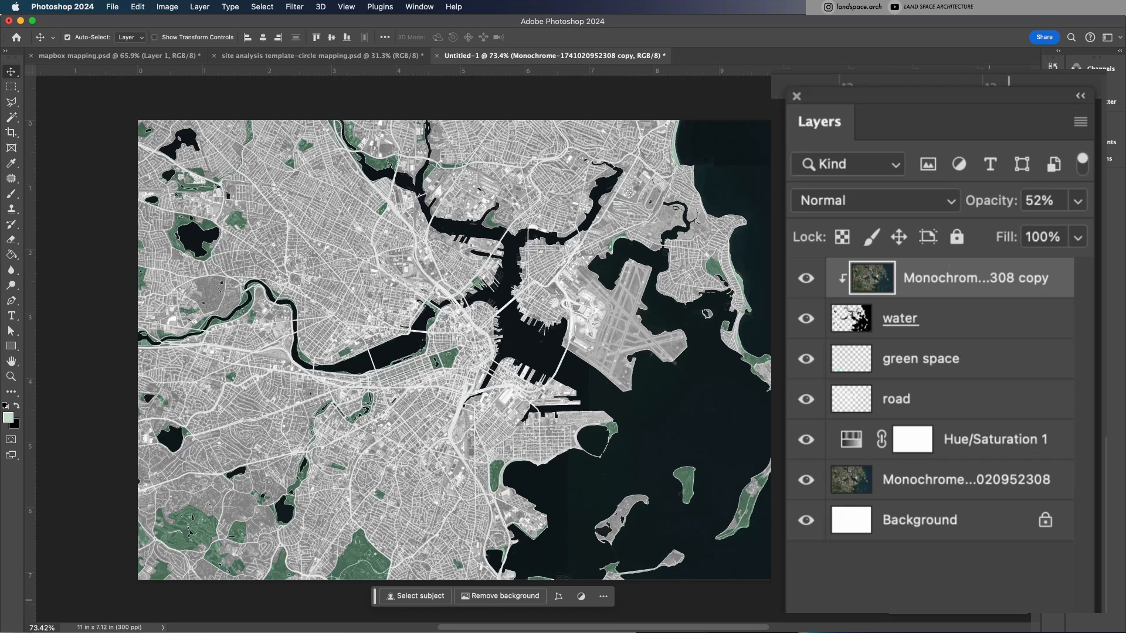
Add a new layer and fill a rectangle about 3.9 by 3.8 in over the map's centre with light green
key("super+shift+alt+n")
key("m")
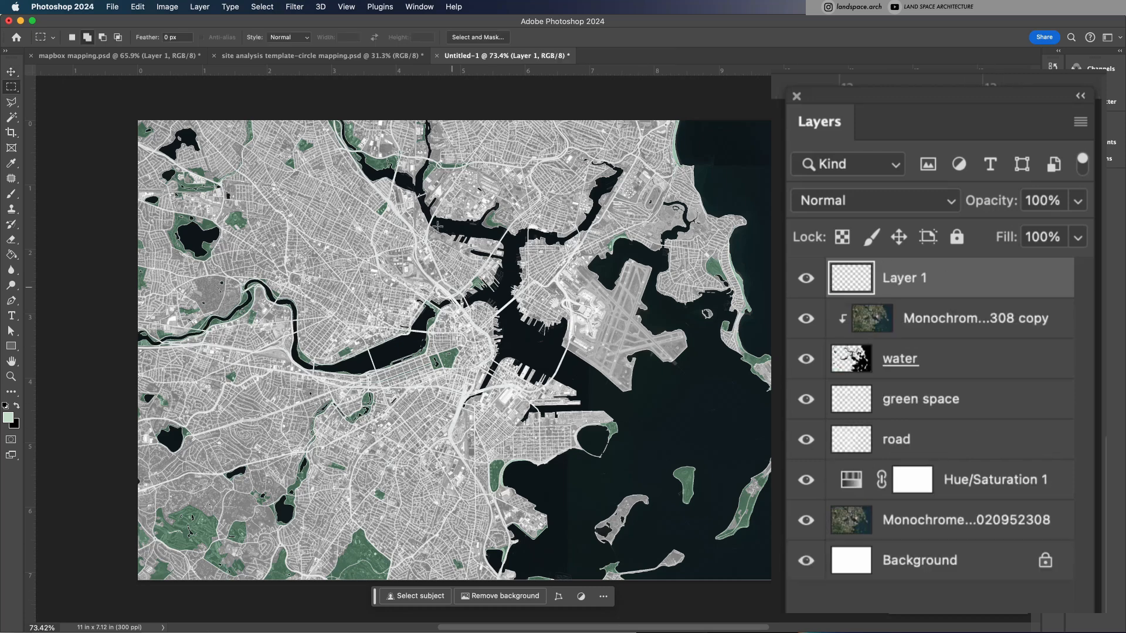
left_click_drag(611, 206, 361, 447)
key("alt+BackSpace")
key("super+d")
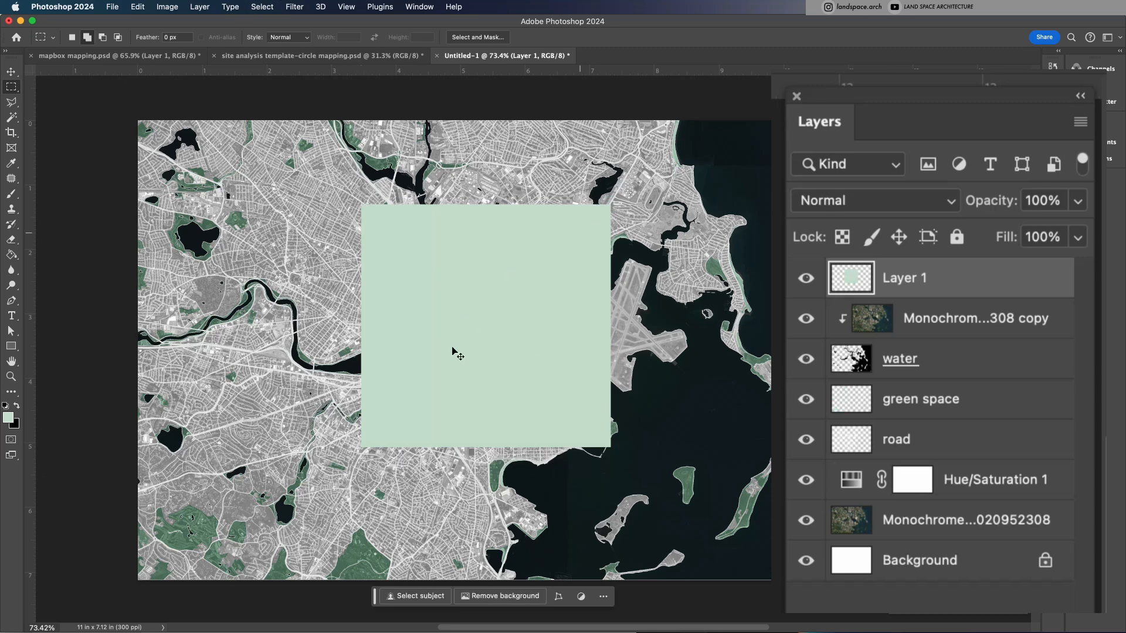
Try clipping the light green rectangle to the water layer, move it across the harbour, and delete its layer
key("v")
left_click_drag(471, 335, 515, 325)
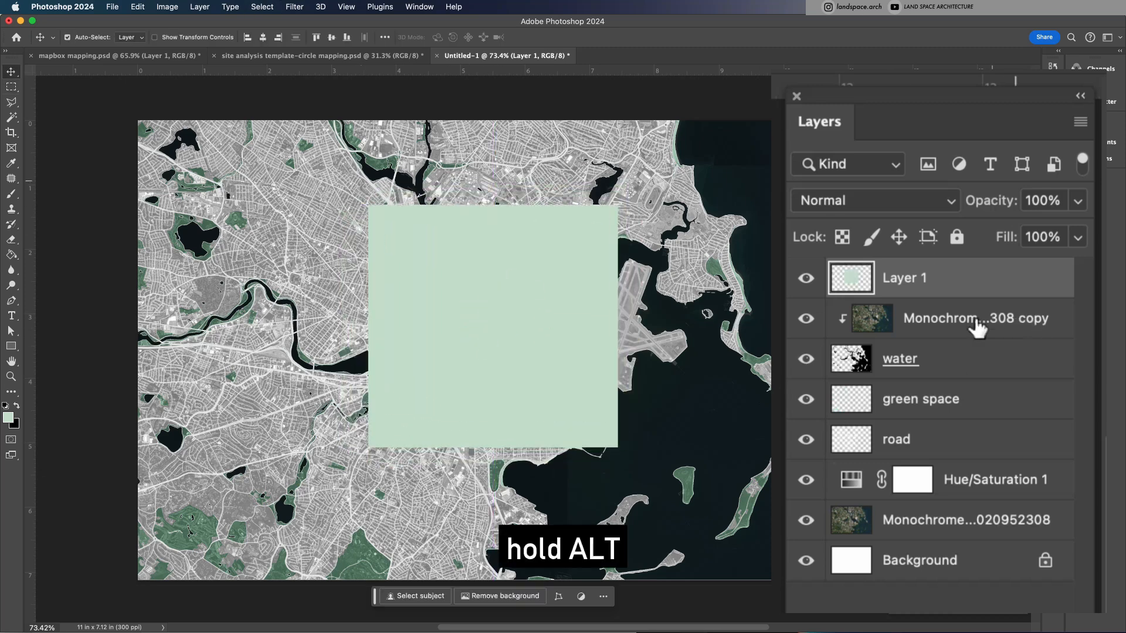
left_click(938, 287, "alt")
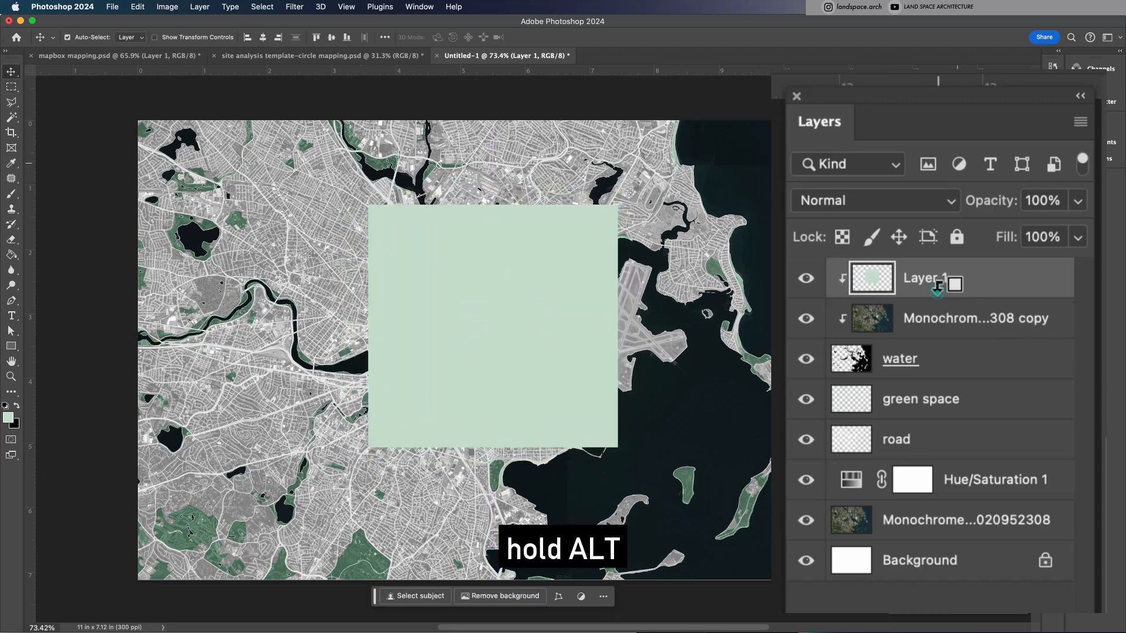
left_click_drag(542, 343, 632, 361)
key("Delete")
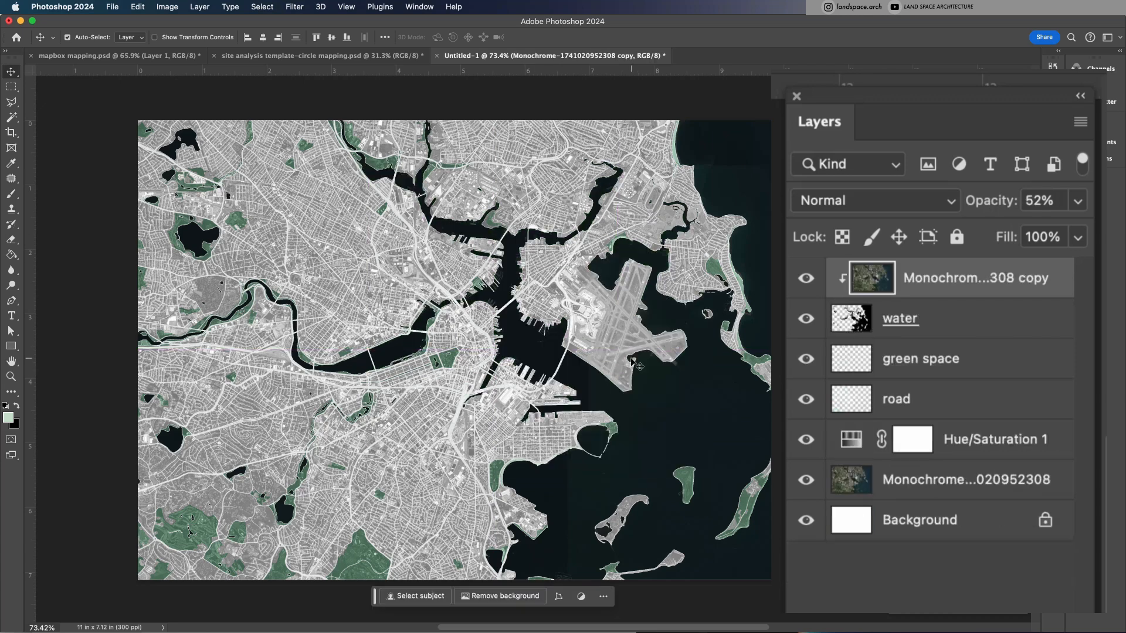
Add a new layer clipped to the water layer and choose the 4092 textured brush tip for painting
key("super+shift+alt+n")
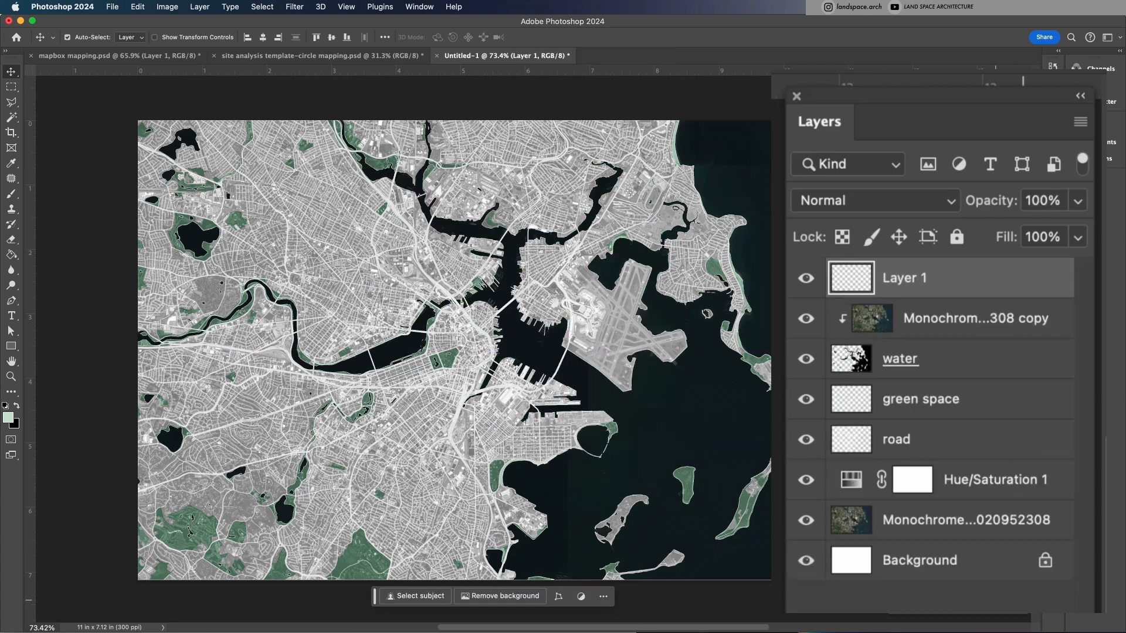
left_click(875, 290, "alt")
key("b")
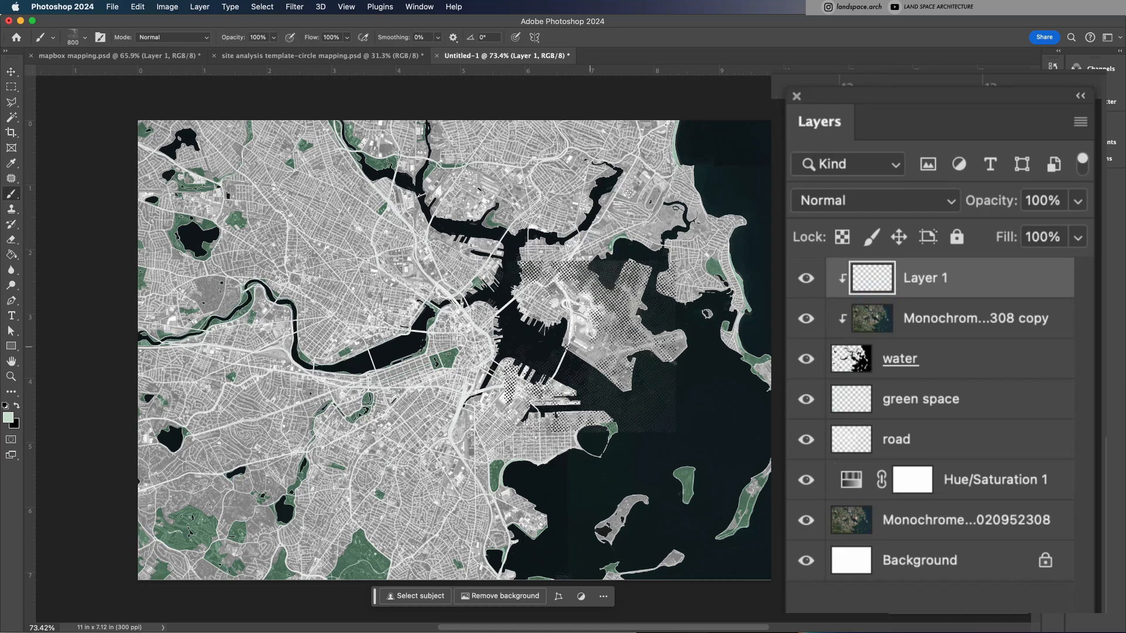
left_click(82, 37)
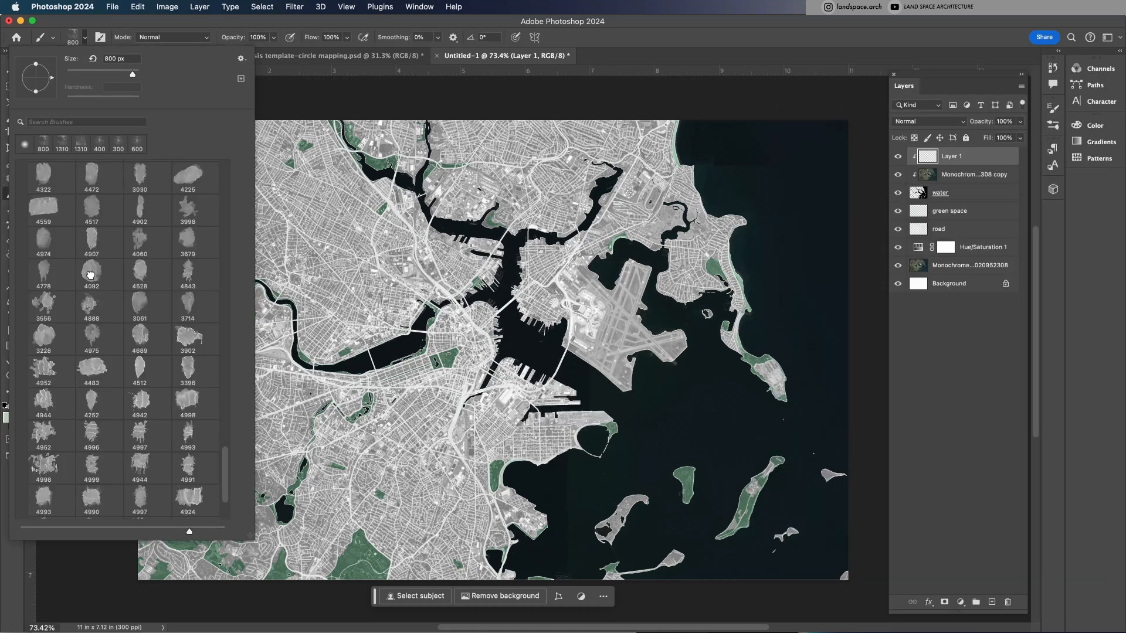
left_click(90, 274)
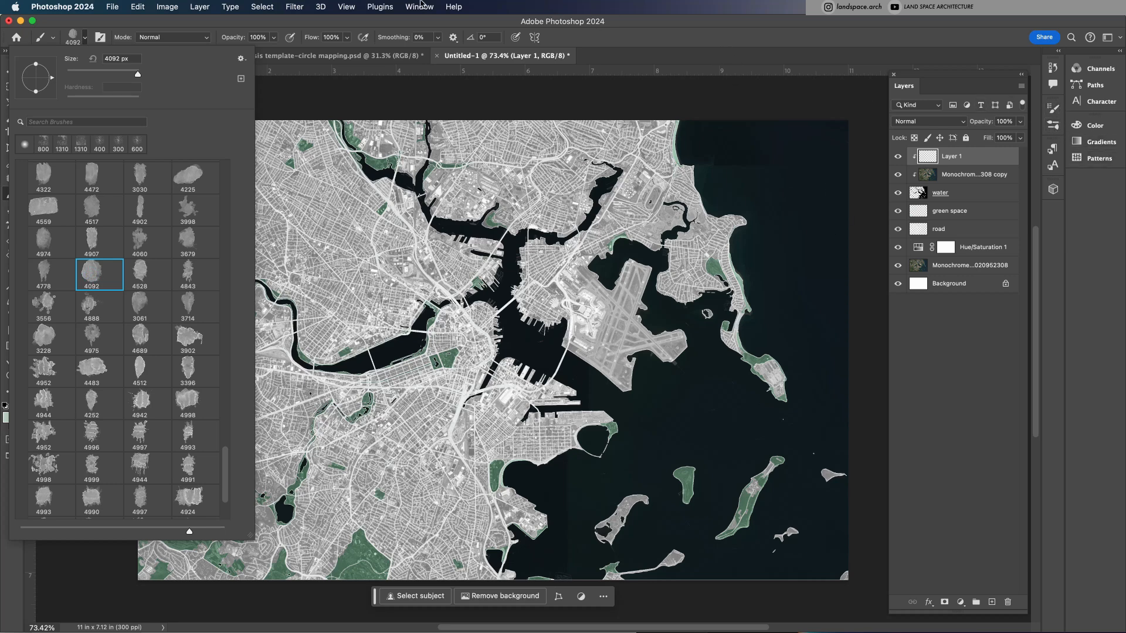
Set the brush spacing to 102%, size jitter to 41%, minimum diameter to 34% and angle jitter to 47%
left_click(420, 7)
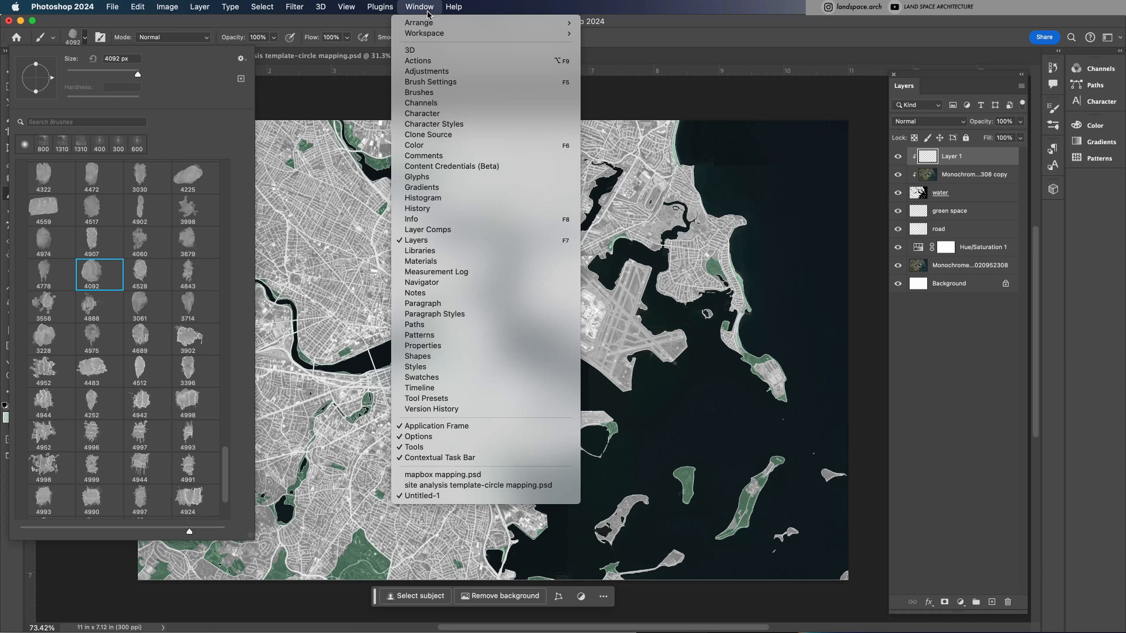
left_click(443, 85)
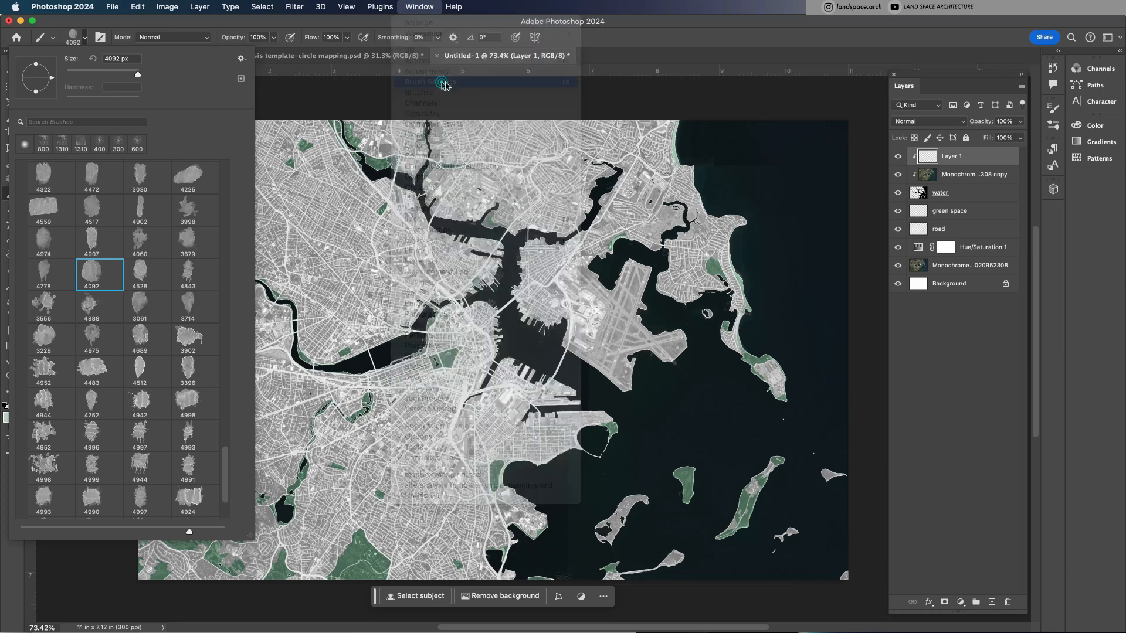
left_click(957, 303)
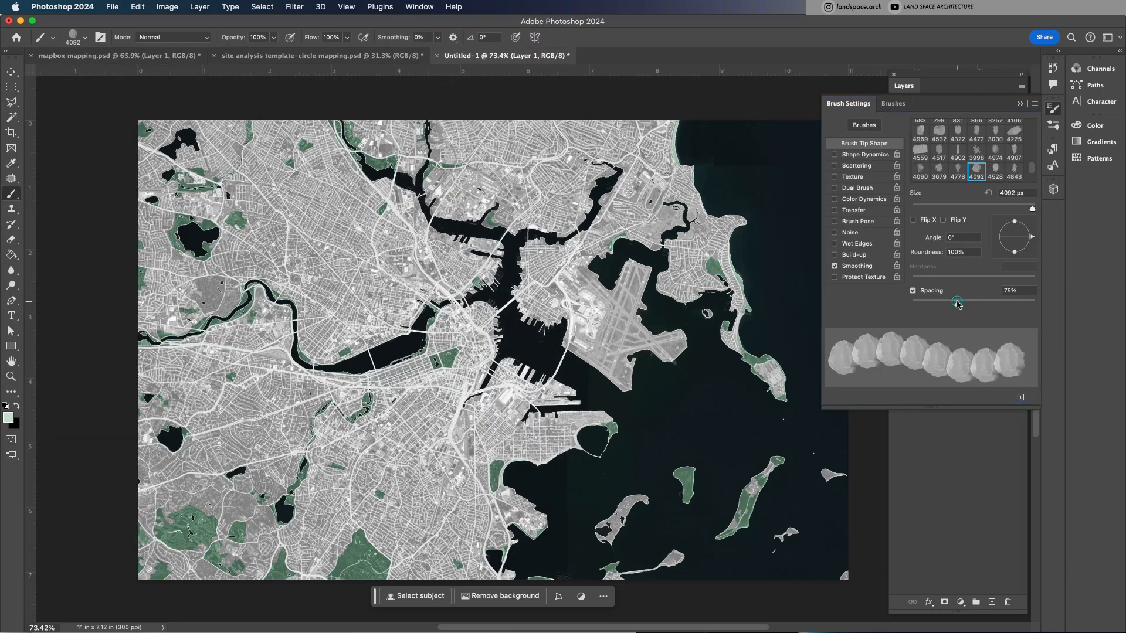
left_click(973, 303)
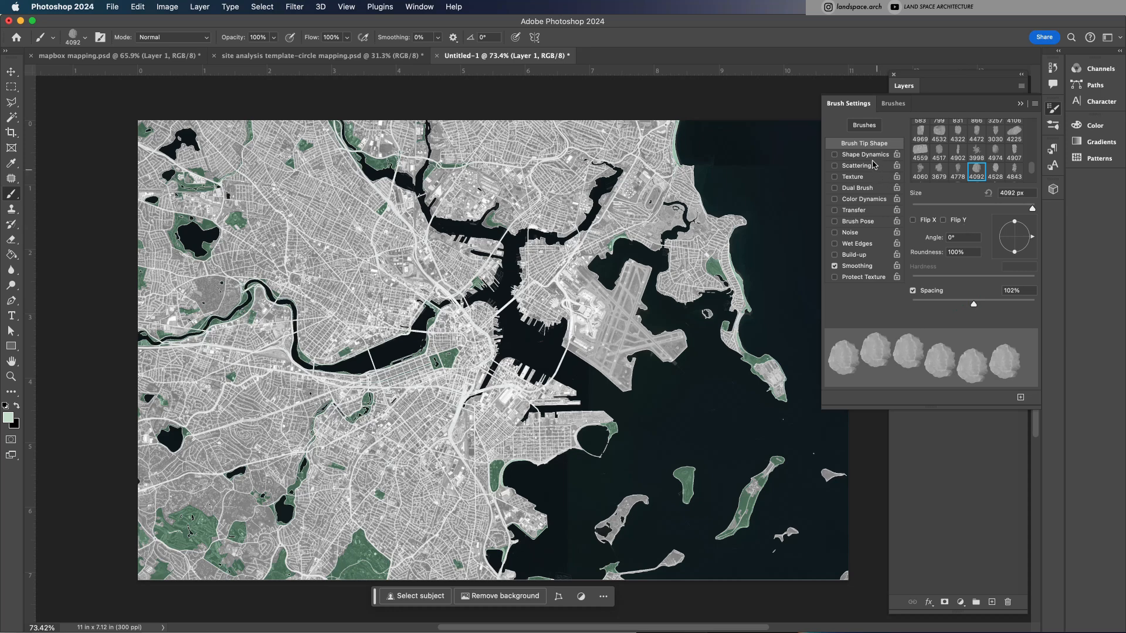
left_click(859, 155)
left_click_drag(912, 137, 962, 137)
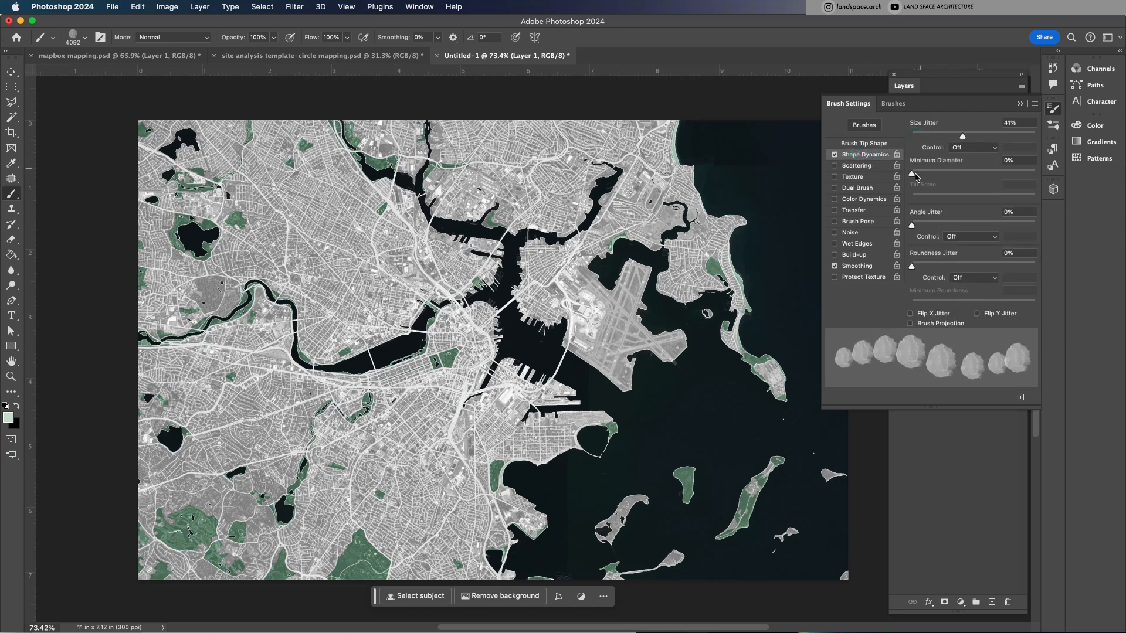
left_click_drag(912, 175, 953, 176)
mouse_move(912, 225)
left_mouse_down()
mouse_move(989, 226)
mouse_move(969, 226)
left_mouse_up()
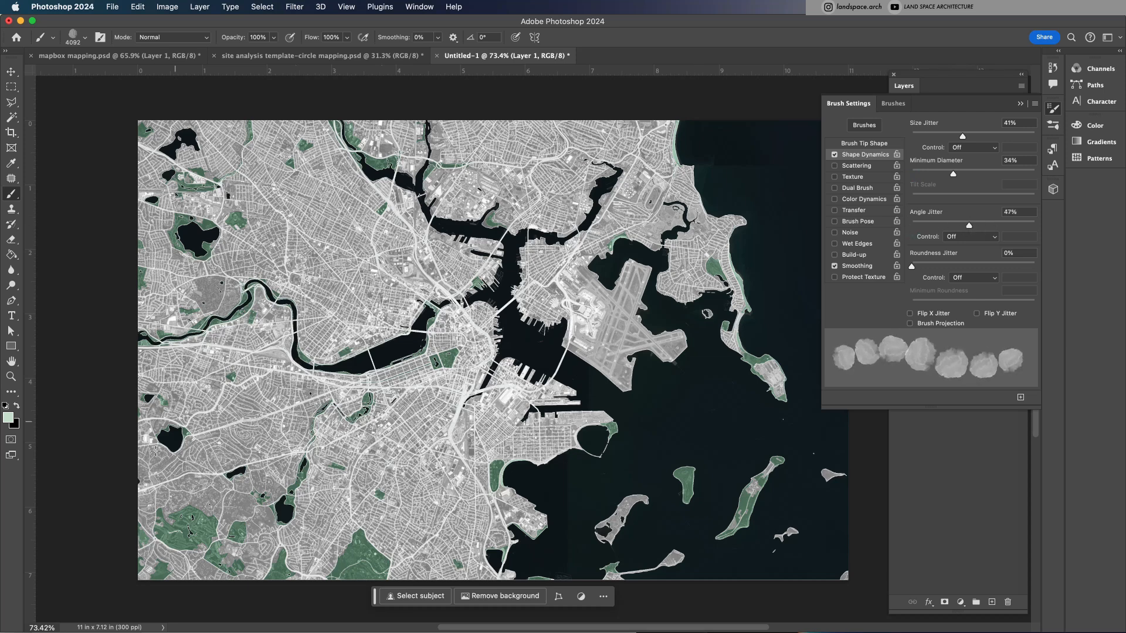
Set the foreground colour to a very dark teal for painting the water
left_click(7, 417)
left_click(749, 246)
left_click(696, 457)
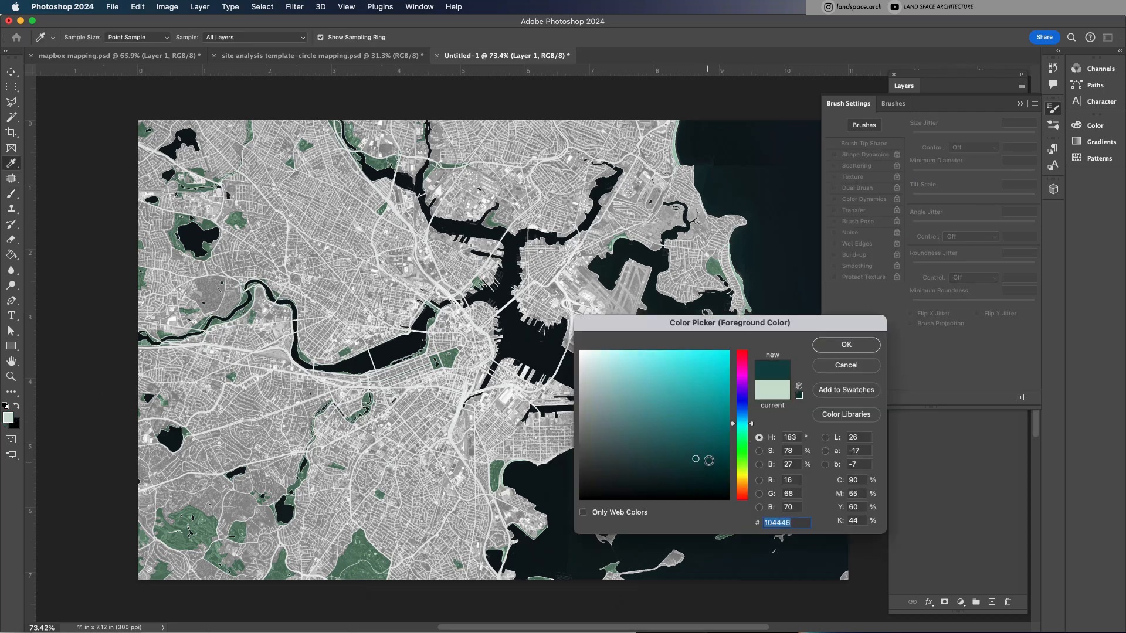
left_click(719, 465)
left_click(742, 418)
left_click(705, 465)
left_click(743, 427)
left_click(659, 473)
left_click(846, 345)
Set the brush flow to 77% and opacity to 75%, and reduce its size to 500 px
left_click(347, 38)
left_click_drag(349, 50, 335, 50)
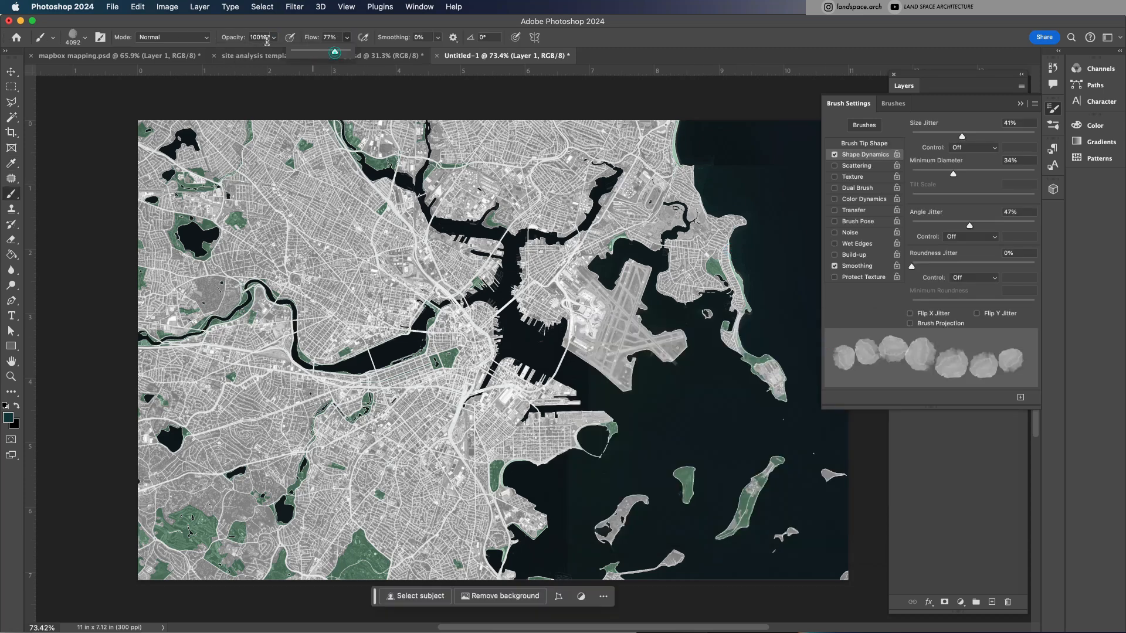
left_click(864, 143)
key("bracketright")
key("bracketright")
key("bracketright")
key("bracketright")
key("bracketright")
key("bracketright")
key("bracketright")
Paint dark teal texture over the inner harbour, the north-east coast and the open water around the islands
left_click(516, 340)
left_click(711, 140)
left_click(764, 299)
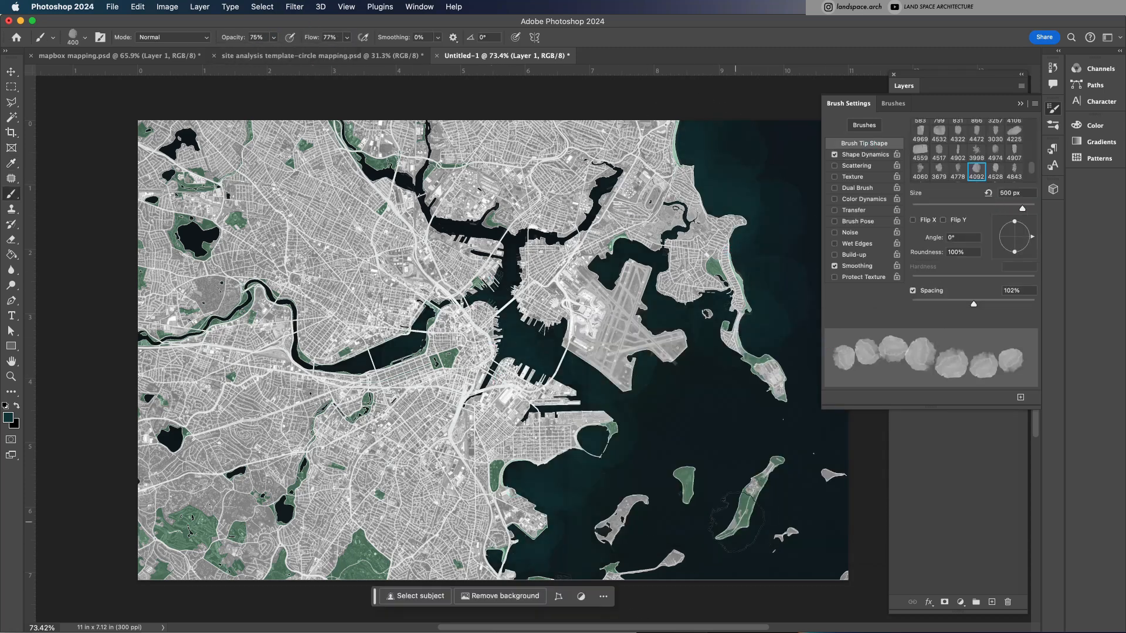
left_click(748, 498)
Choose a different textured brush tip and toggle its Shape Dynamics
left_click(85, 37)
left_click(188, 306)
left_click(865, 154)
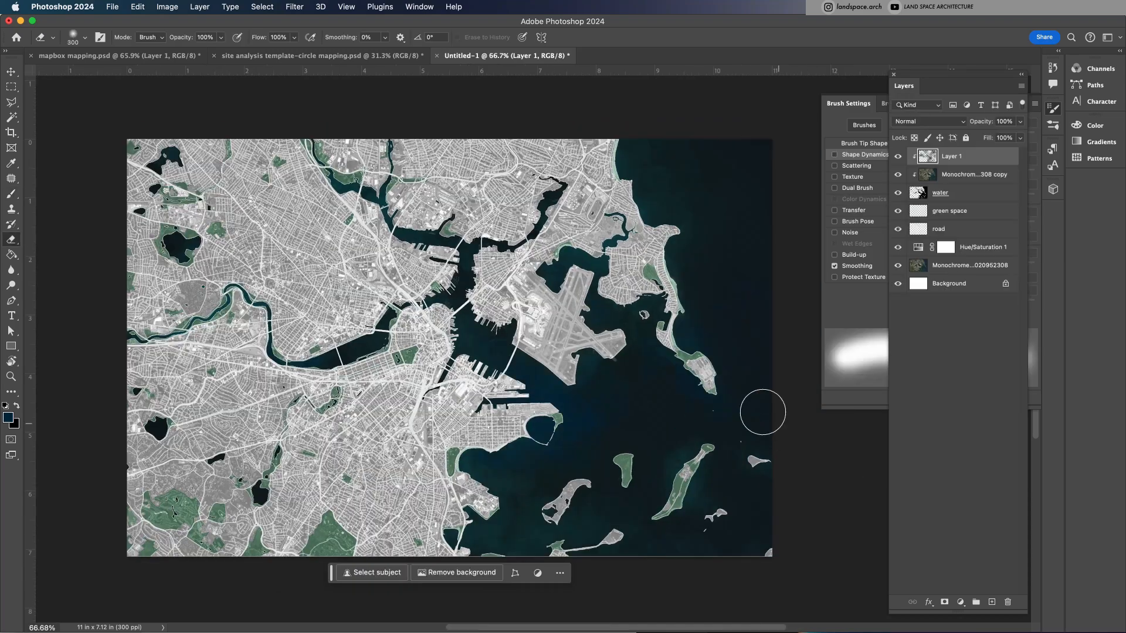
key("v")
scroll(683, 342, "right", 2)
scroll(683, 342, "left", 2)
scroll(378, 346, "up", 3)
scroll(384, 353, "down", 2)
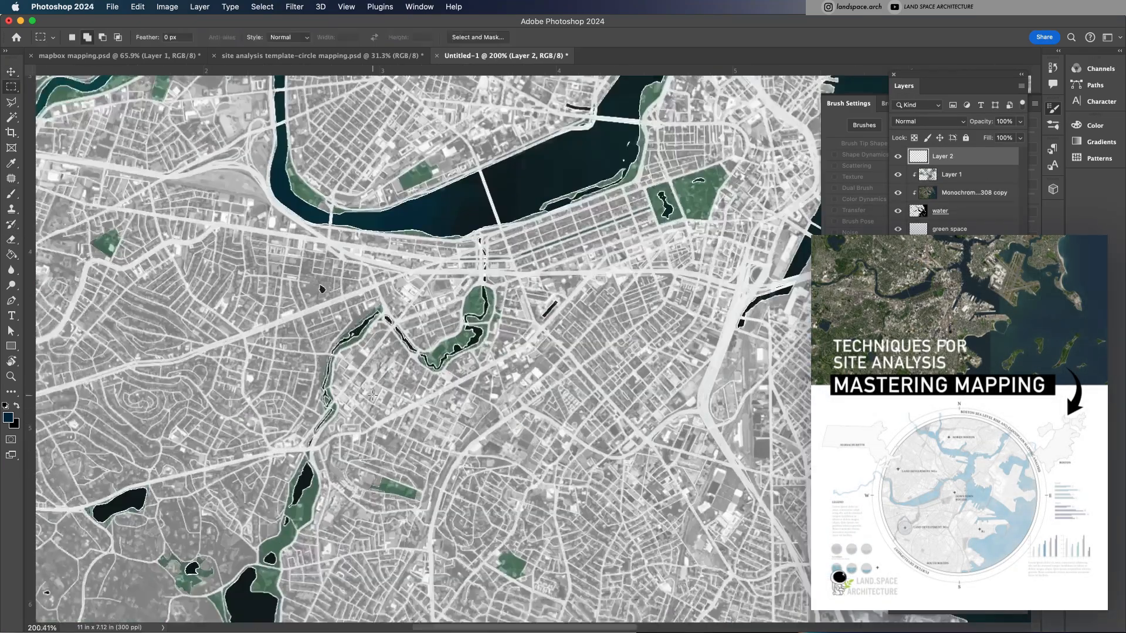
scroll(604, 256, "down", 3)
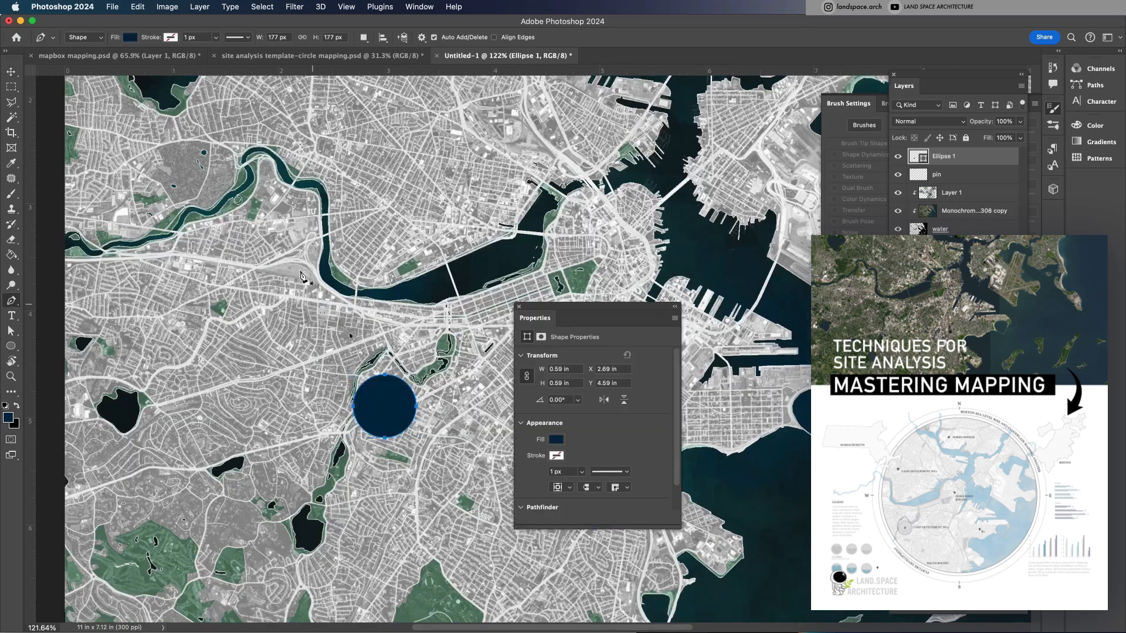
key("v")
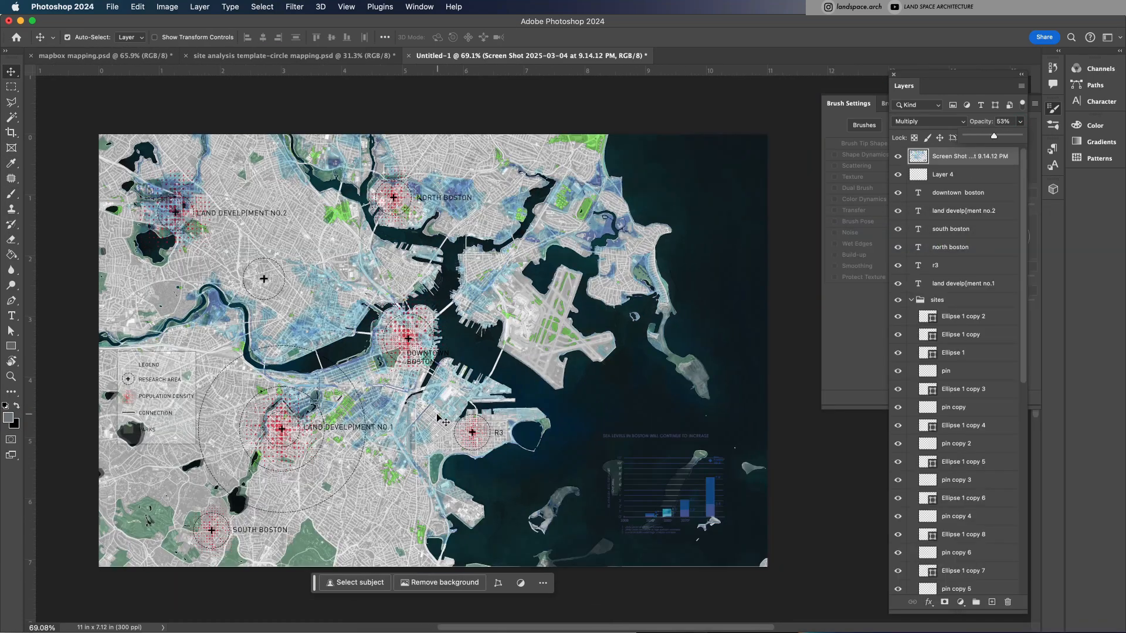
key("m")
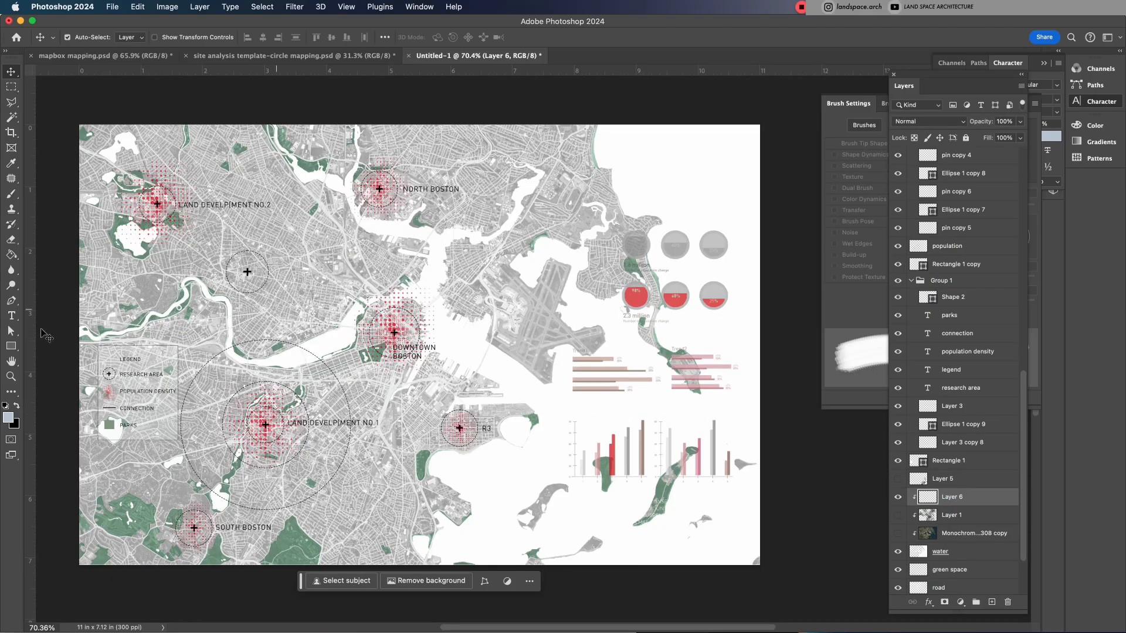
Set the foreground colour to light blue and brush textured strokes over the river and harbour on Layer 6, clipped to the water
left_click(9, 417)
left_click(740, 417)
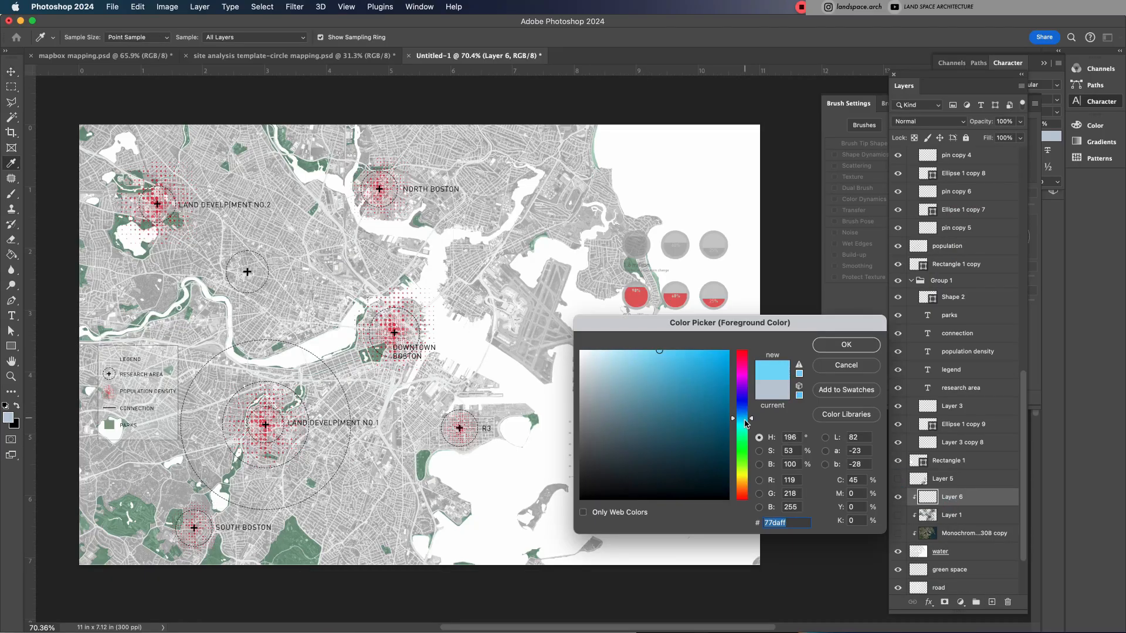
left_click(640, 376)
left_click(846, 345)
key("b")
left_click(431, 340)
left_click(421, 314)
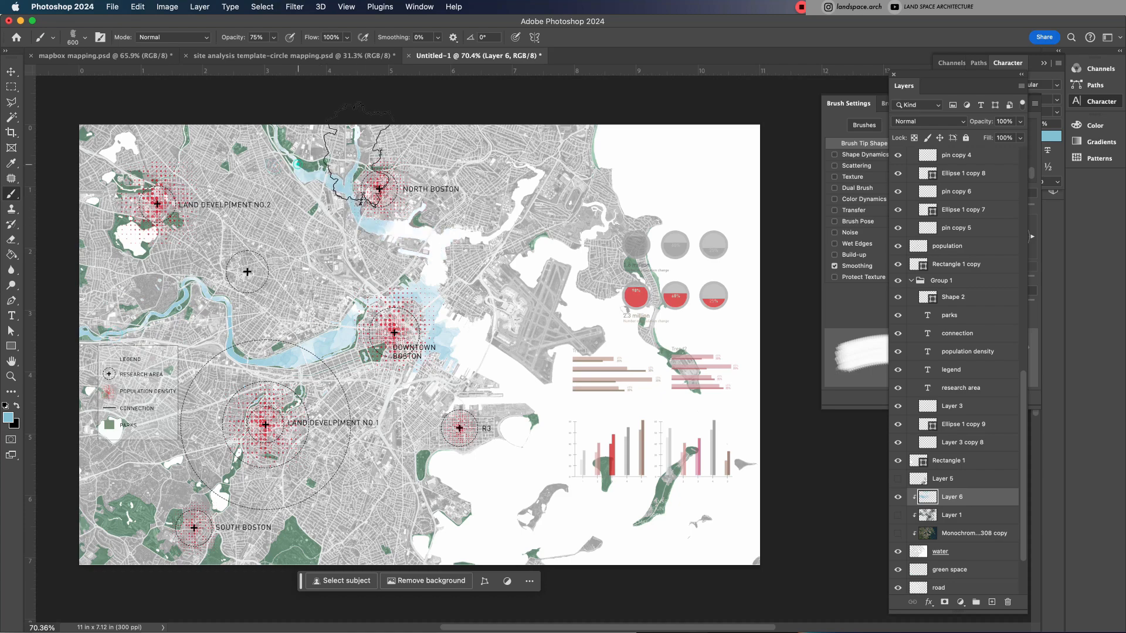
Recolour the population layer's red dots to teal with Hue/Saturation, setting hue to +170 and lowering saturation slightly
key("F5")
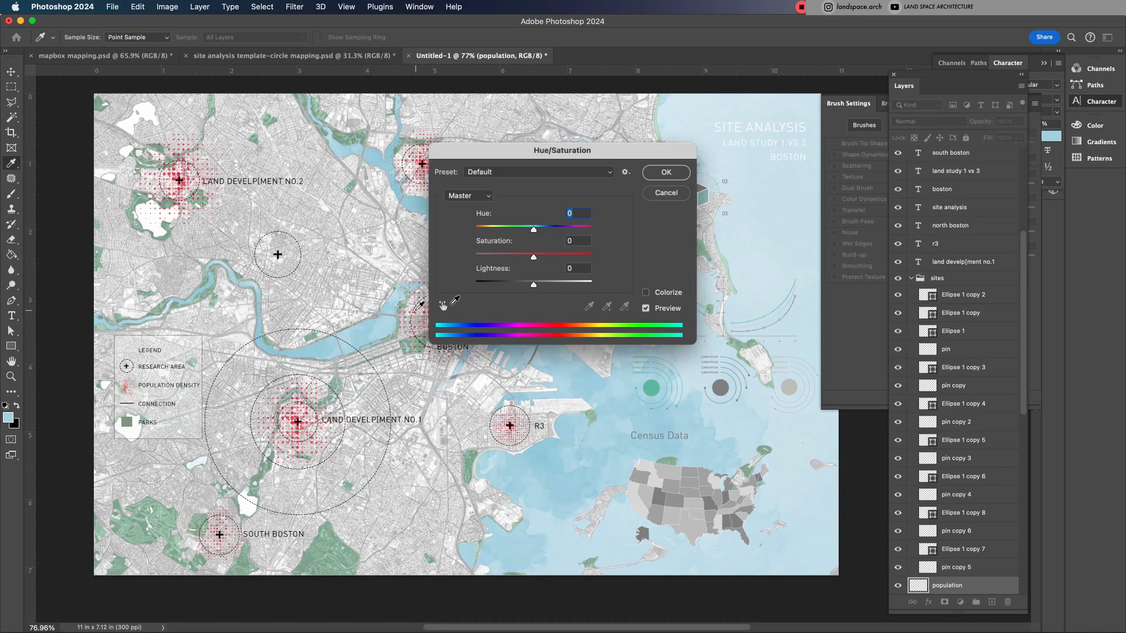
left_click_drag(587, 227, 570, 230)
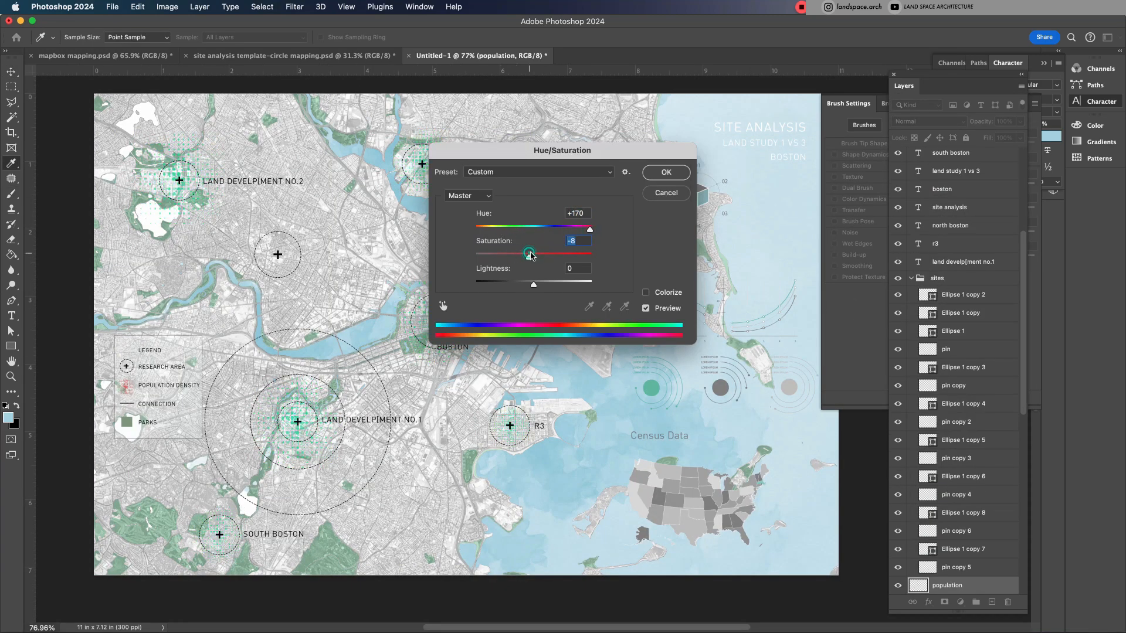
key("Return")
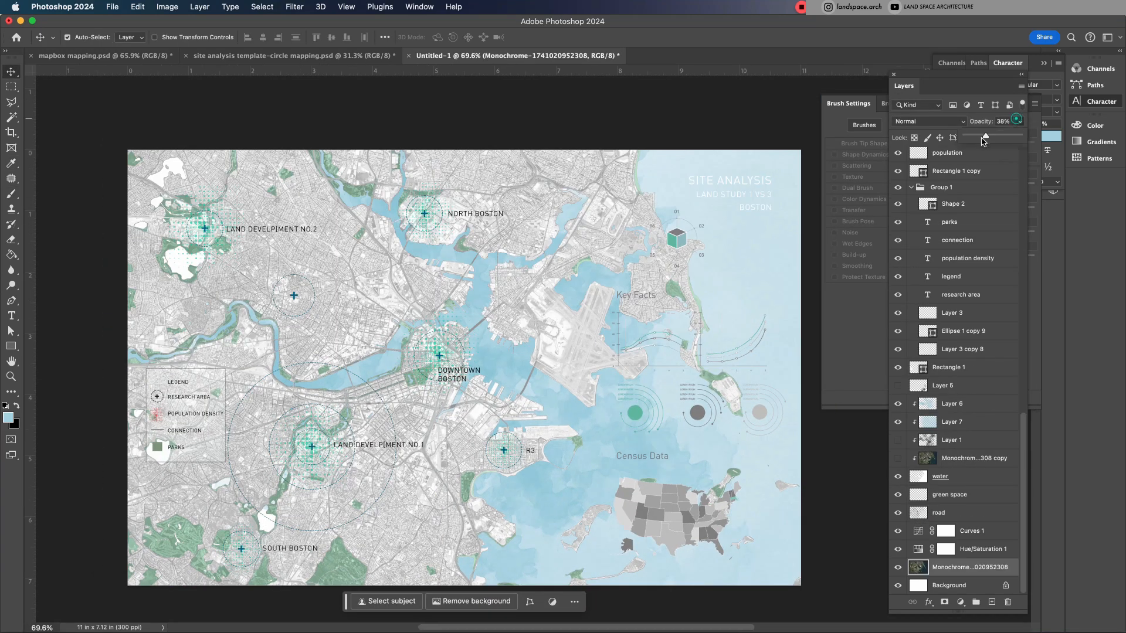
Lower the opacity of the base satellite image layer to 23%
left_click_drag(997, 136, 978, 138)
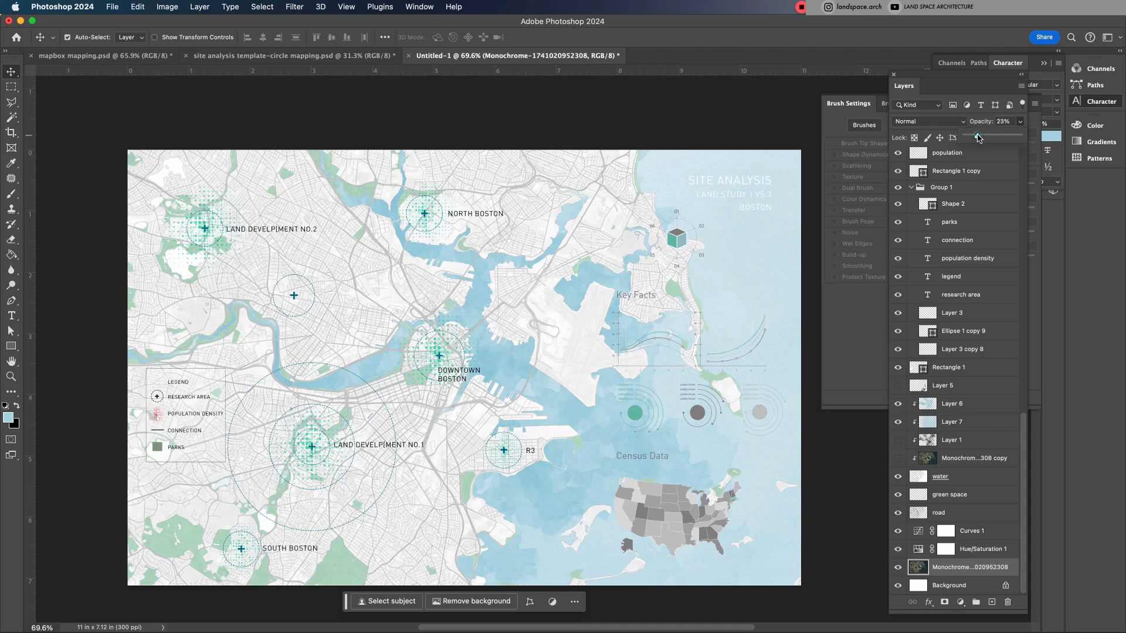